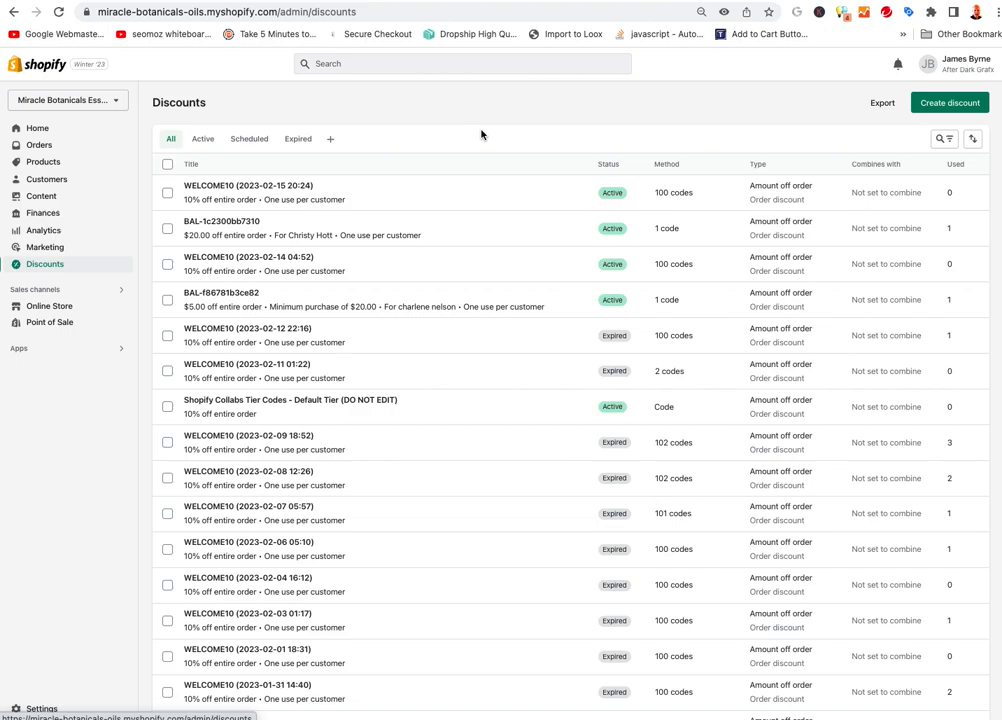
# Start a new Amount off order discount in Shopify admin
pyautogui.click(945, 104)
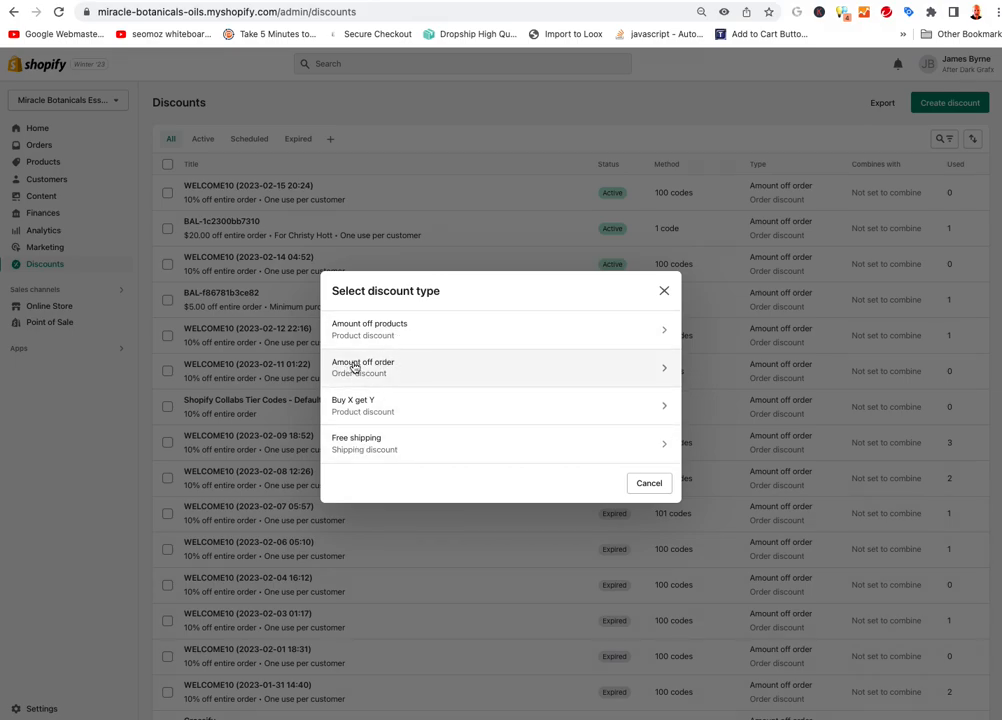
pyautogui.click(447, 372)
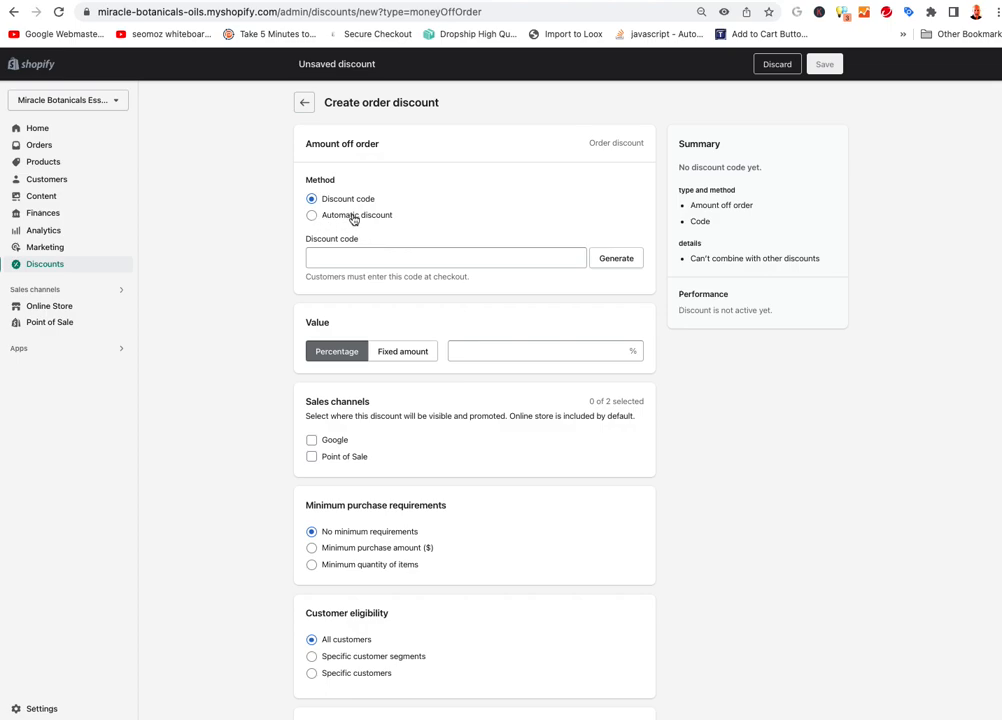
# Generate a random discount code and set the percentage value to 10%
pyautogui.click(619, 262)
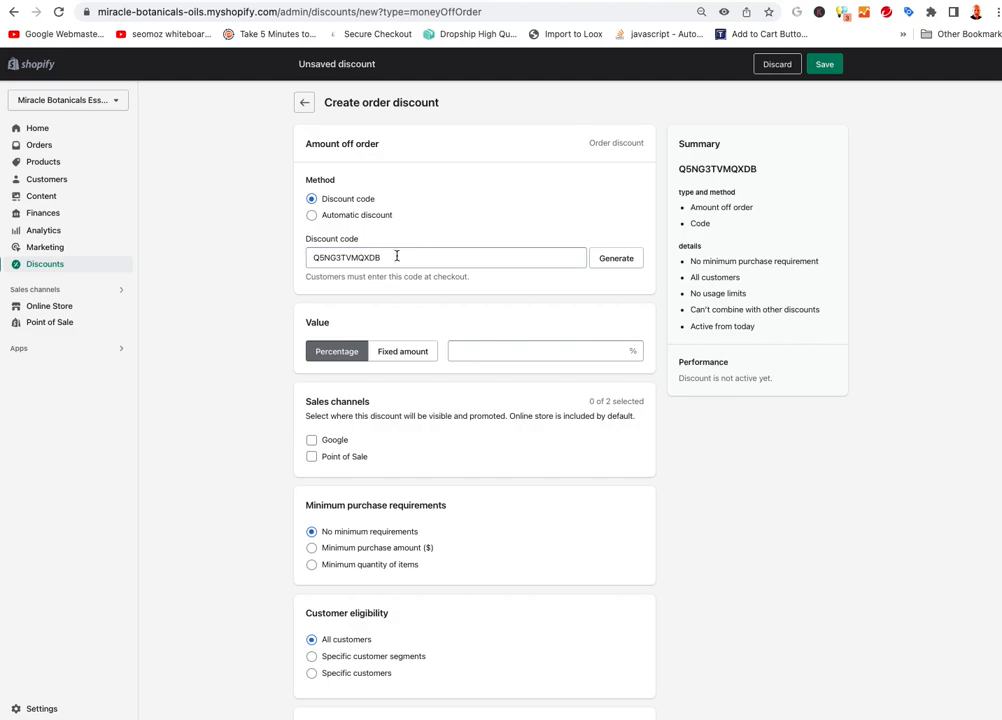
pyautogui.moveTo(397, 256); pyautogui.dragTo(265, 259)
pyautogui.click(247, 276)
pyautogui.click(500, 349)
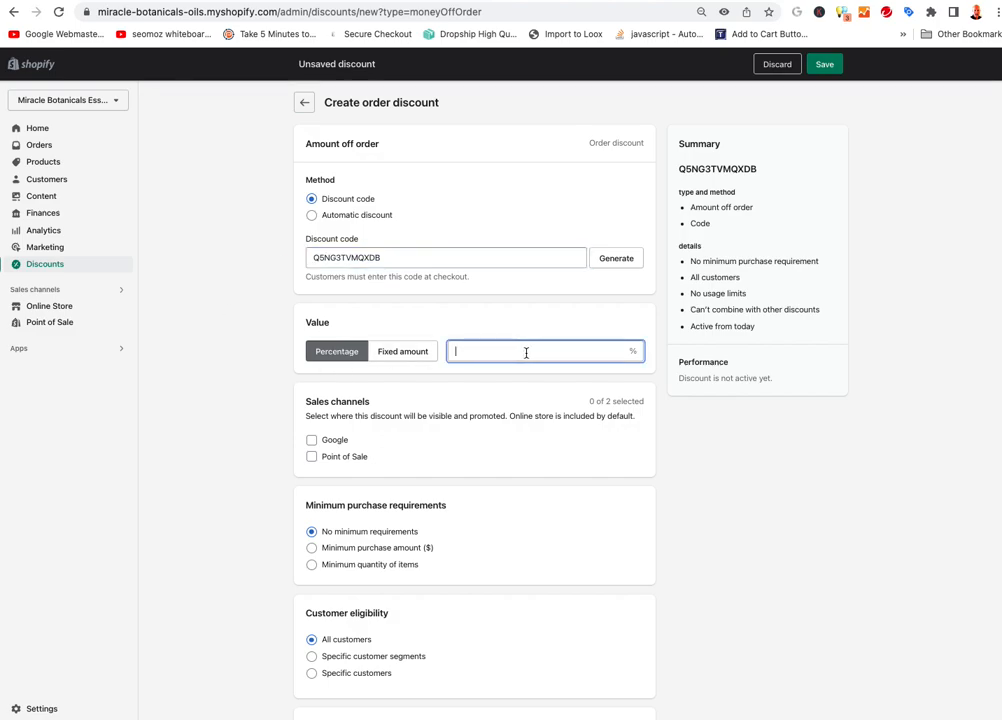
pyautogui.write('10')
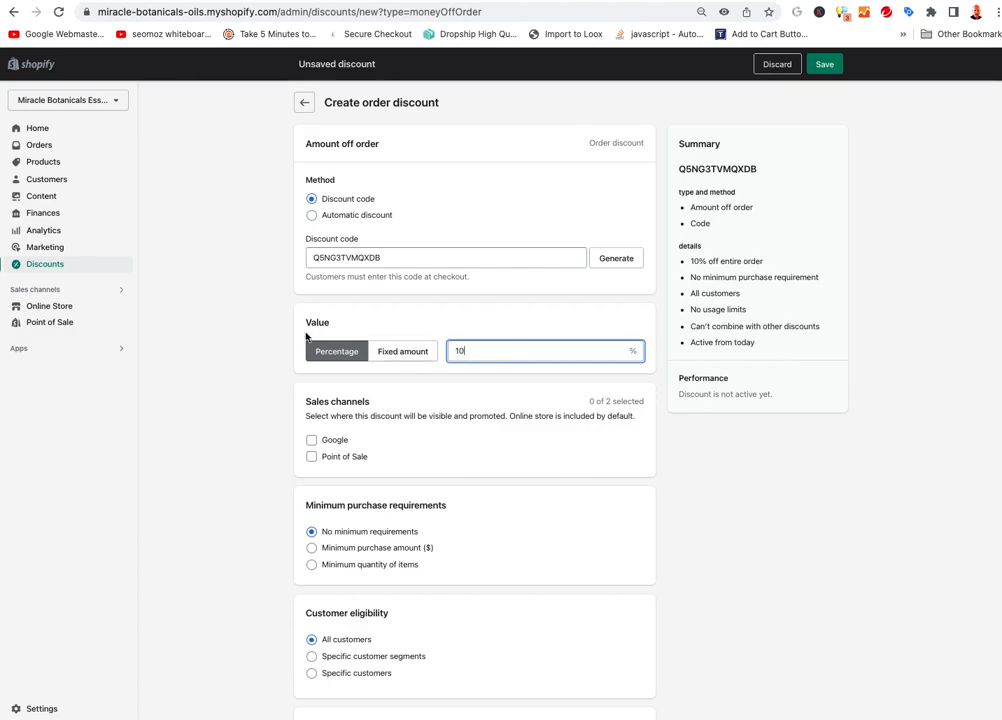
pyautogui.scroll(-1, 250, 440)
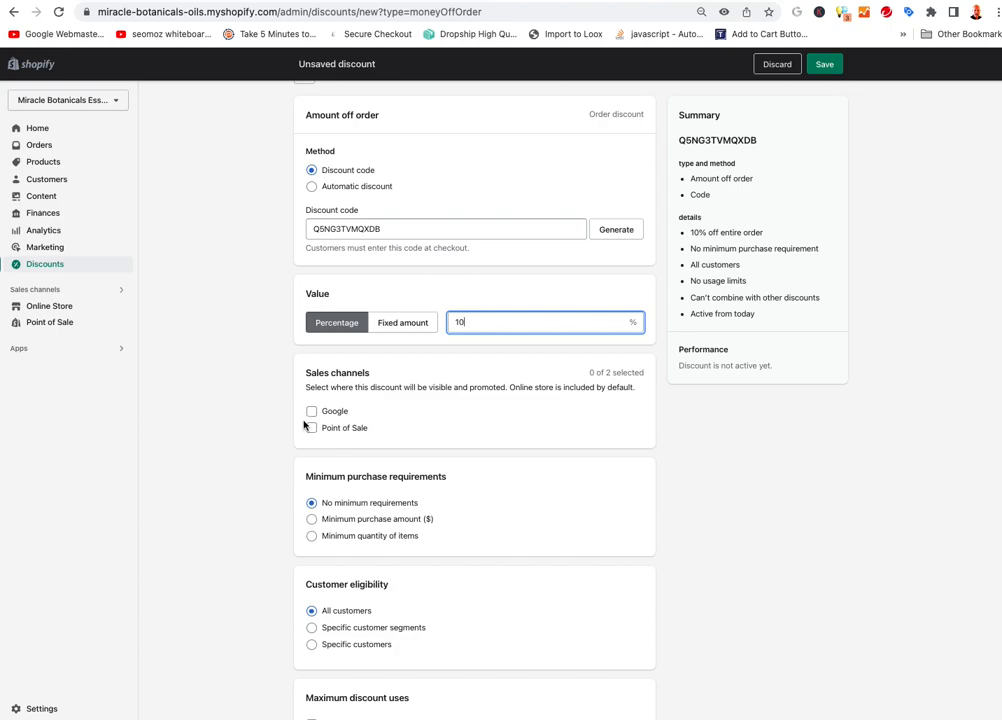
pyautogui.scroll(-3, 245, 464)
pyautogui.scroll(1, 228, 452)
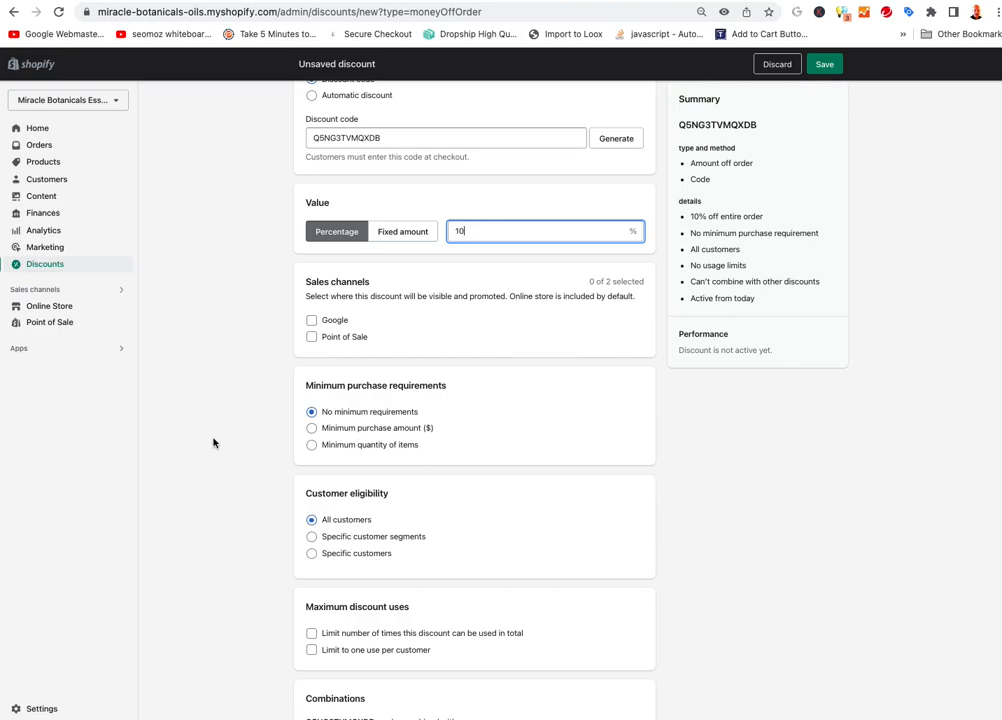
pyautogui.scroll(-3, 213, 443)
pyautogui.scroll(1, 232, 372)
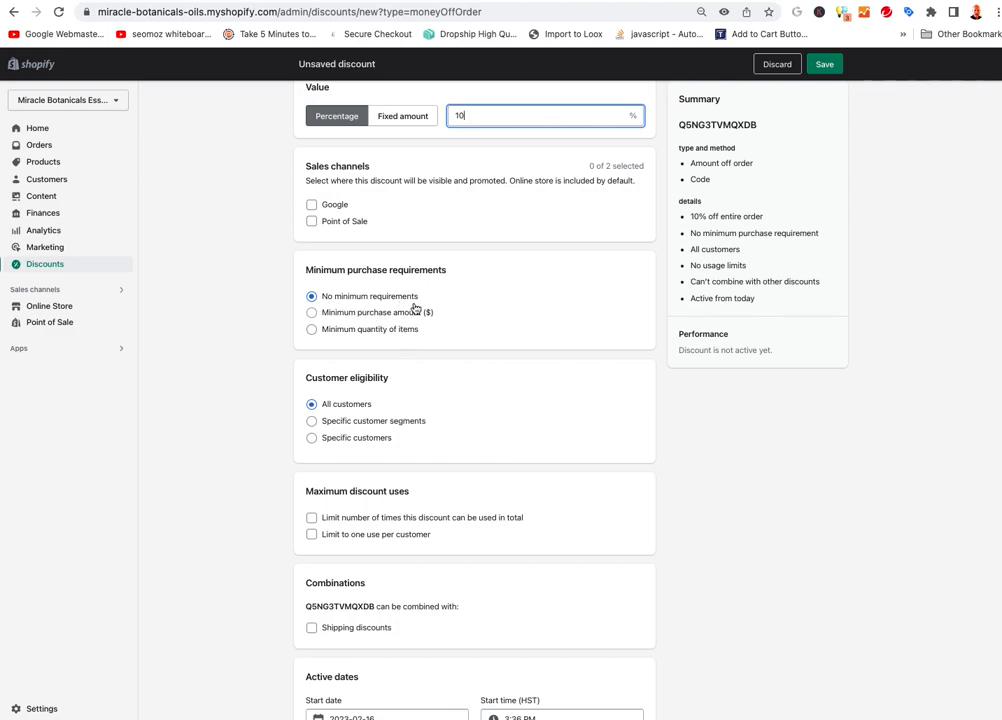
# Require a minimum purchase amount of $25.00 for the discount
pyautogui.click(312, 313)
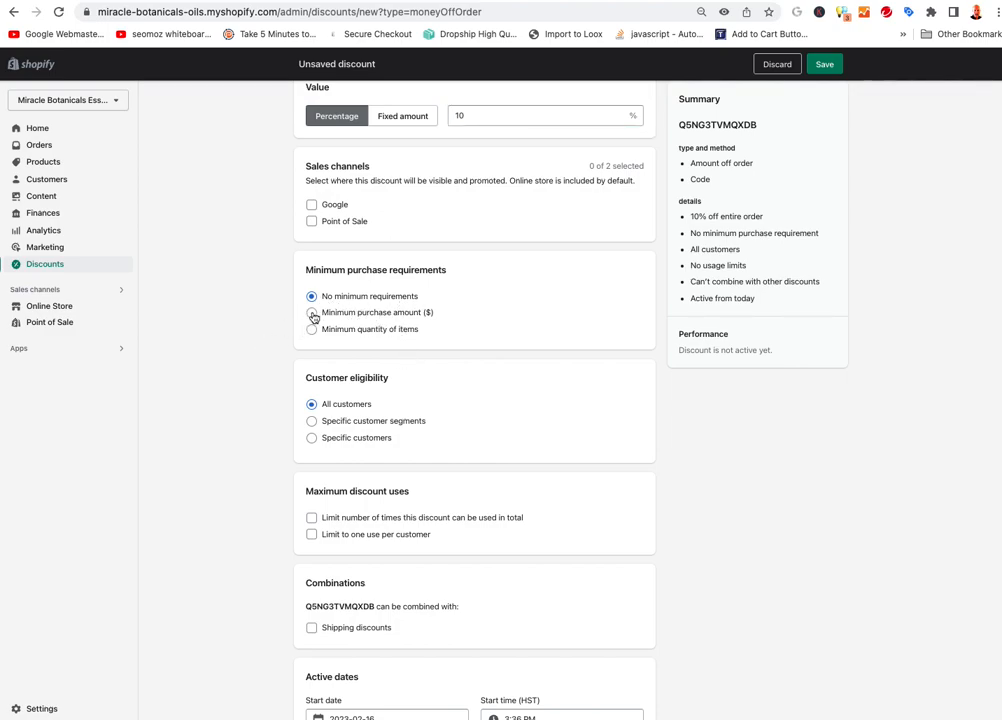
pyautogui.click(360, 331)
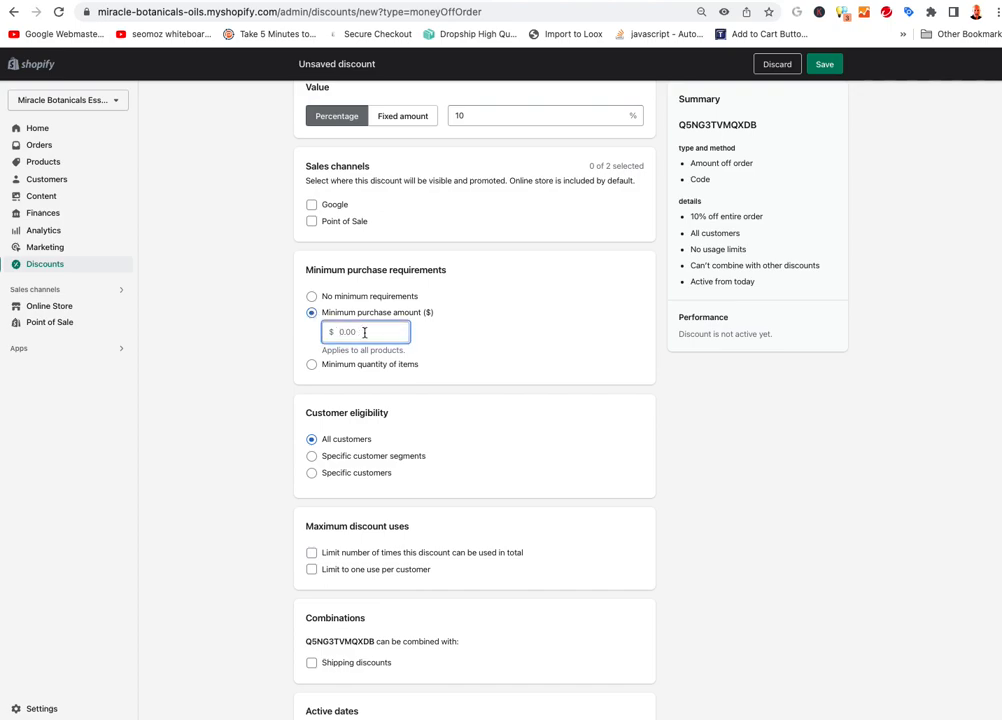
pyautogui.write('25')
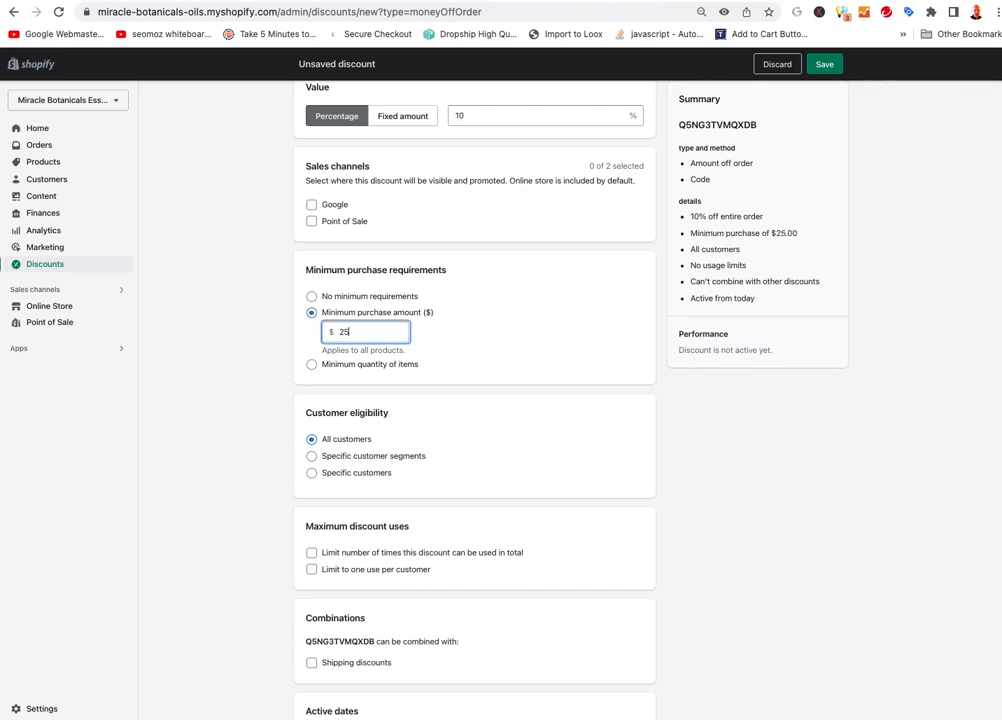
pyautogui.click(254, 437)
# Limit the discount to one use per customer and save it
pyautogui.scroll(-1, 273, 532)
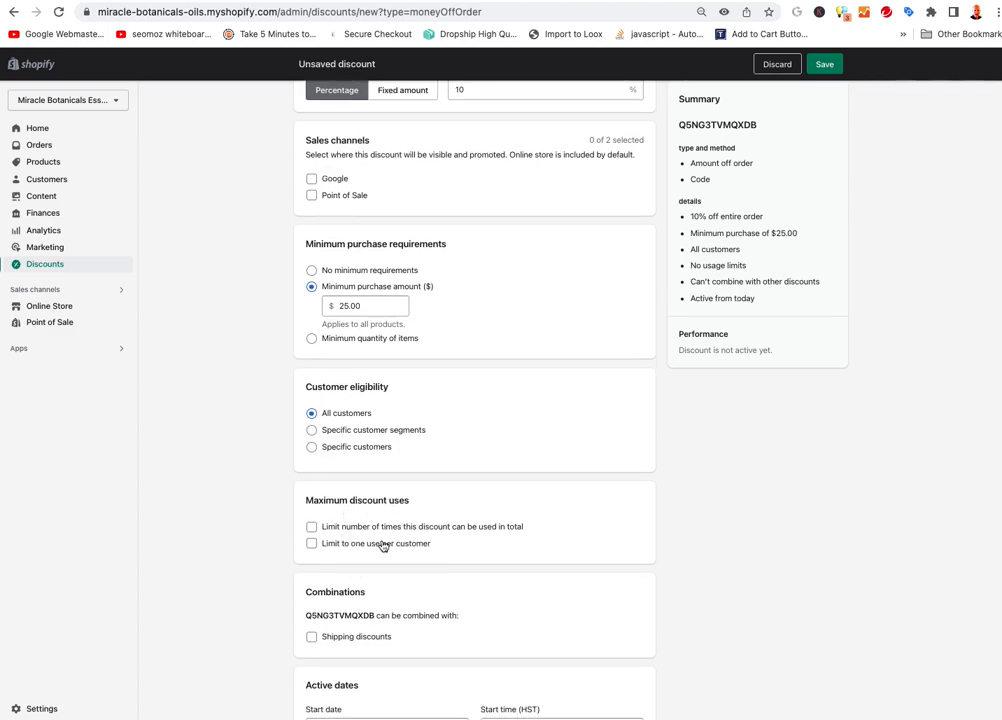
pyautogui.click(312, 543)
pyautogui.scroll(-3, 224, 468)
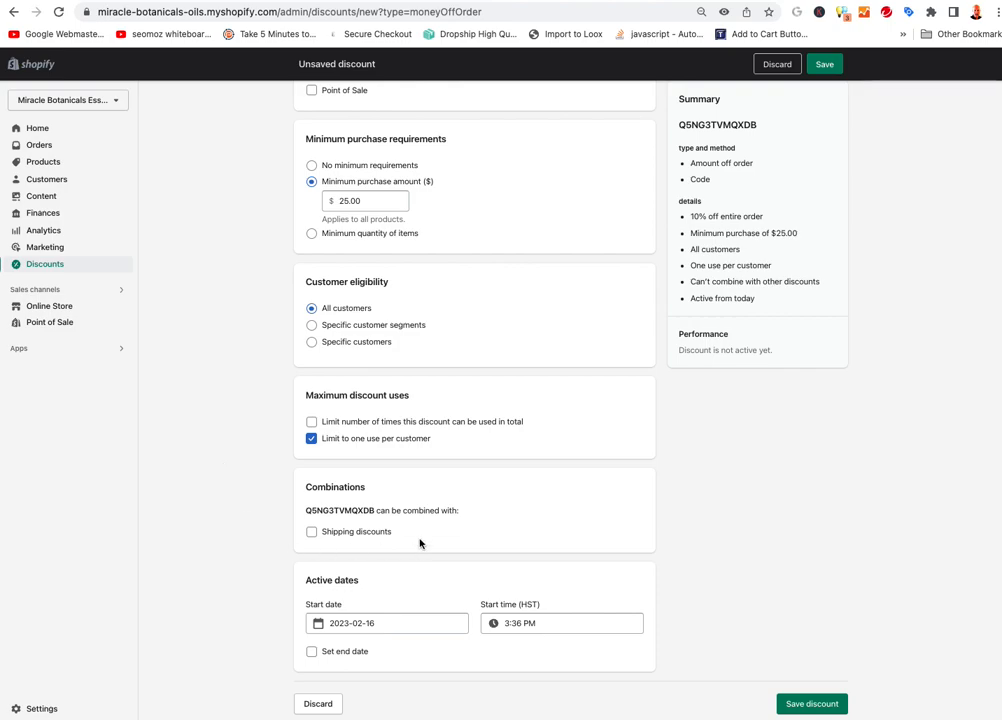
pyautogui.click(804, 709)
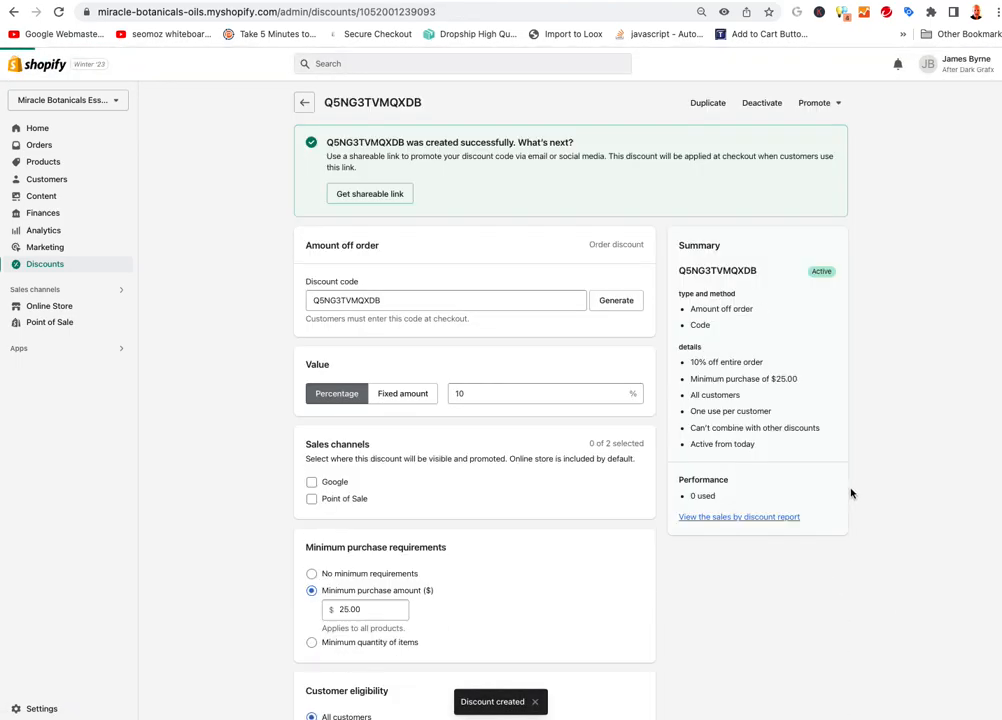
# Back in Klaviyo, finish the email #3 test and open 2. Abandoned Cart Flow from Flows
pyautogui.hotkey('ctrl', 'Tab')
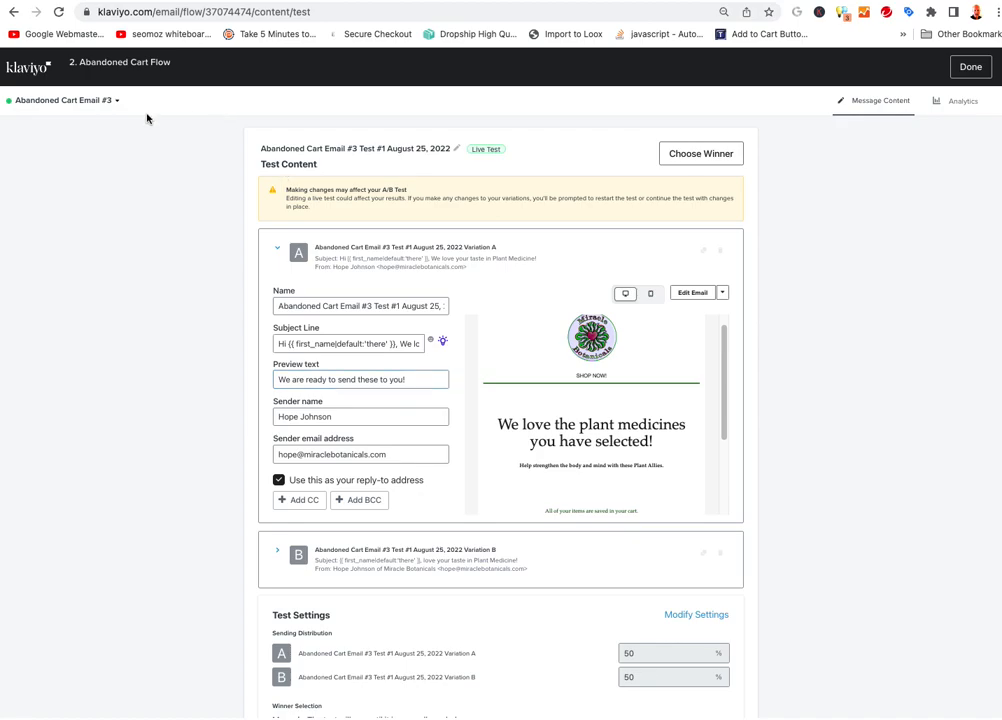
pyautogui.click(969, 67)
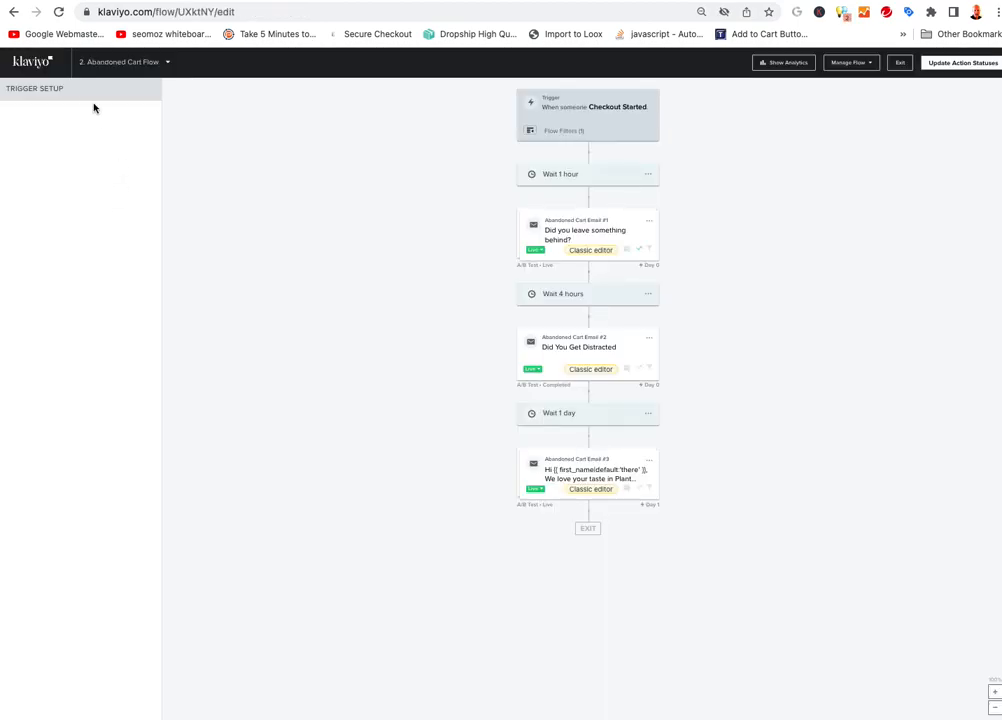
pyautogui.click(32, 62)
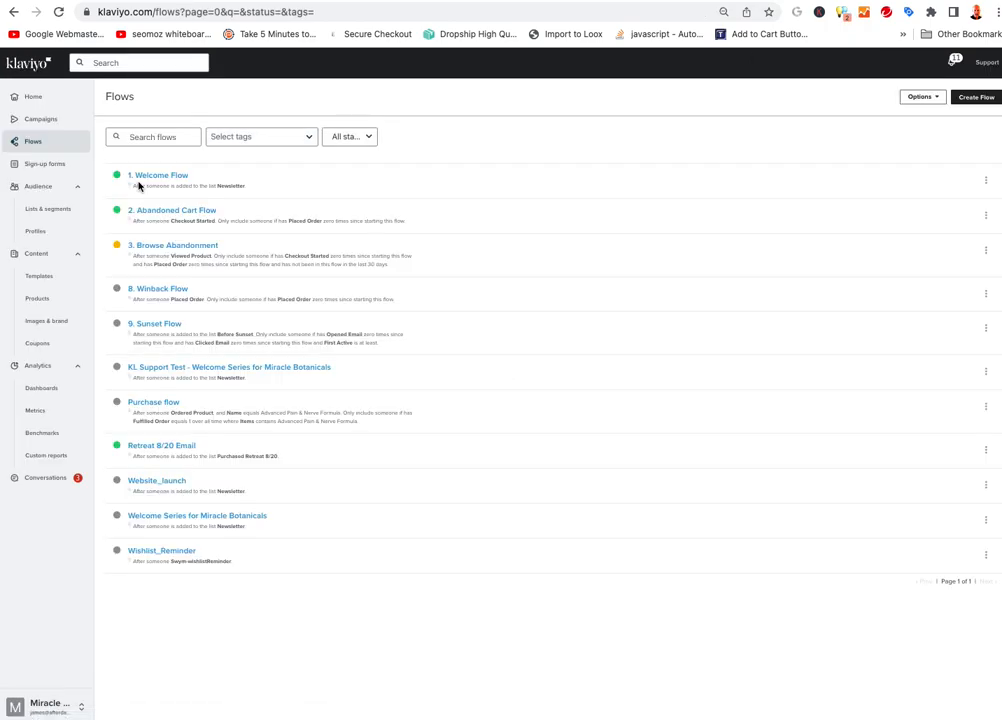
pyautogui.click(34, 143)
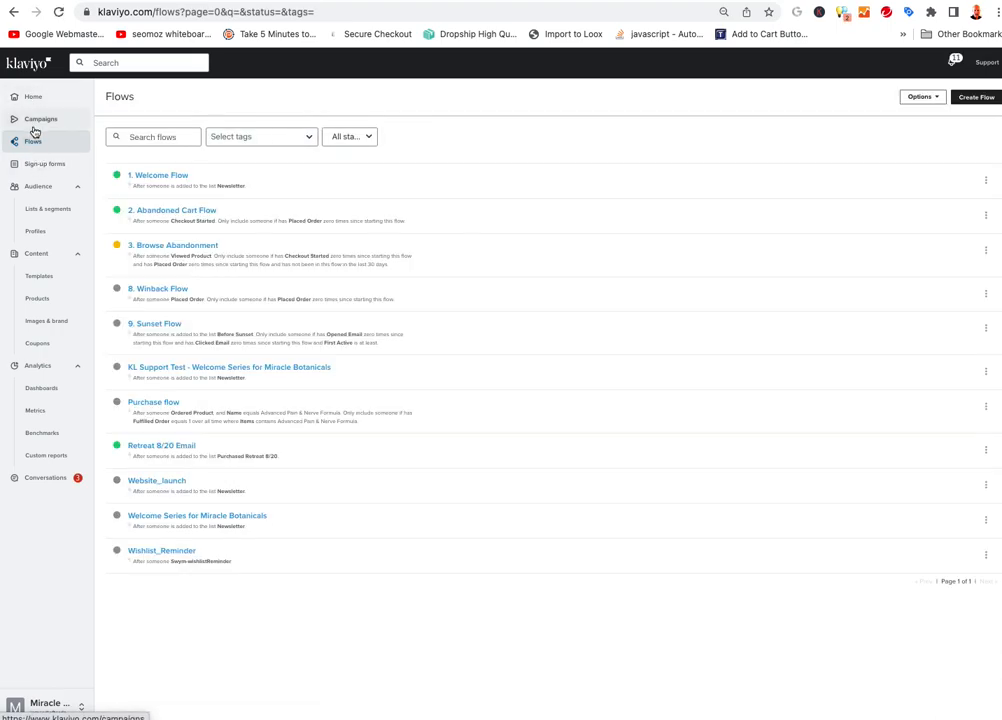
pyautogui.click(175, 212)
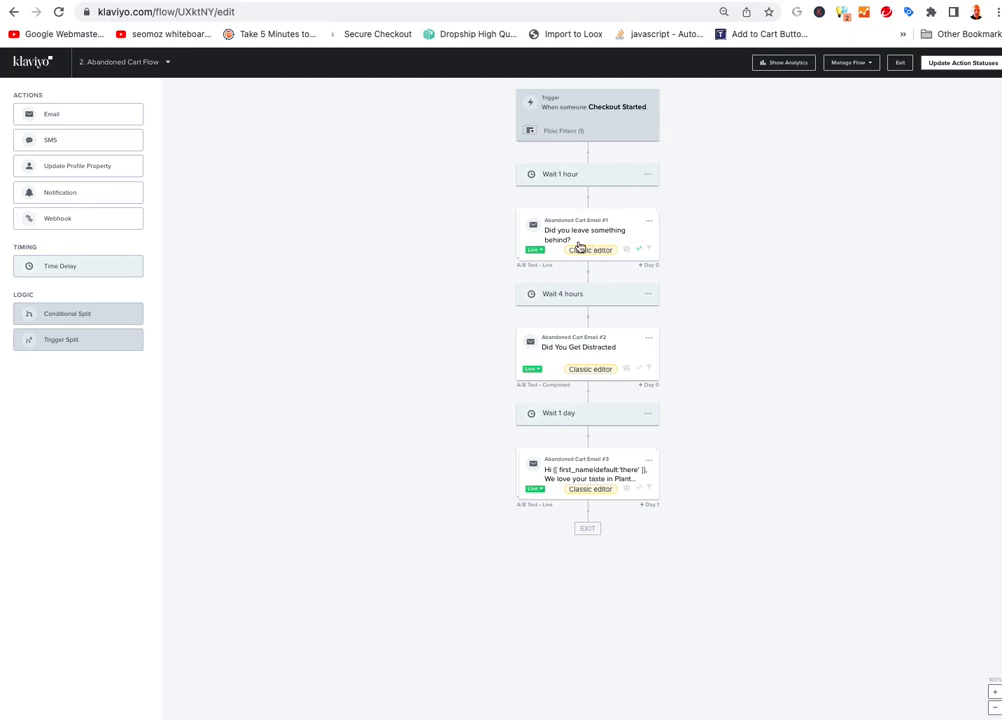
# Open Abandoned Cart Email #1's A/B test and expand Variation A
pyautogui.click(650, 221)
pyautogui.click(656, 231)
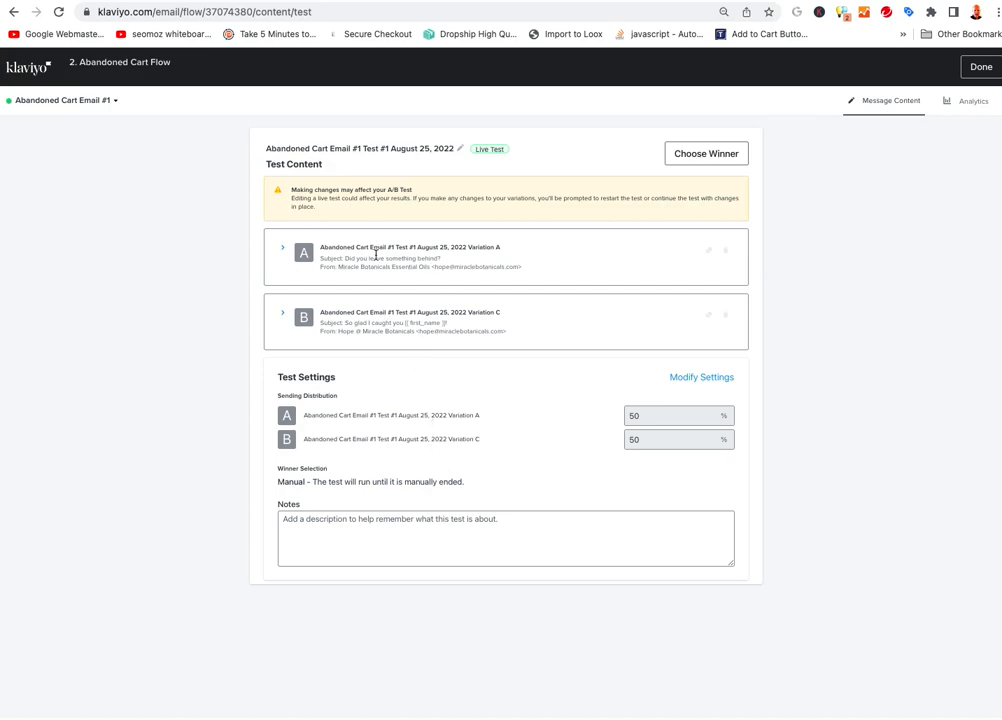
pyautogui.click(336, 248)
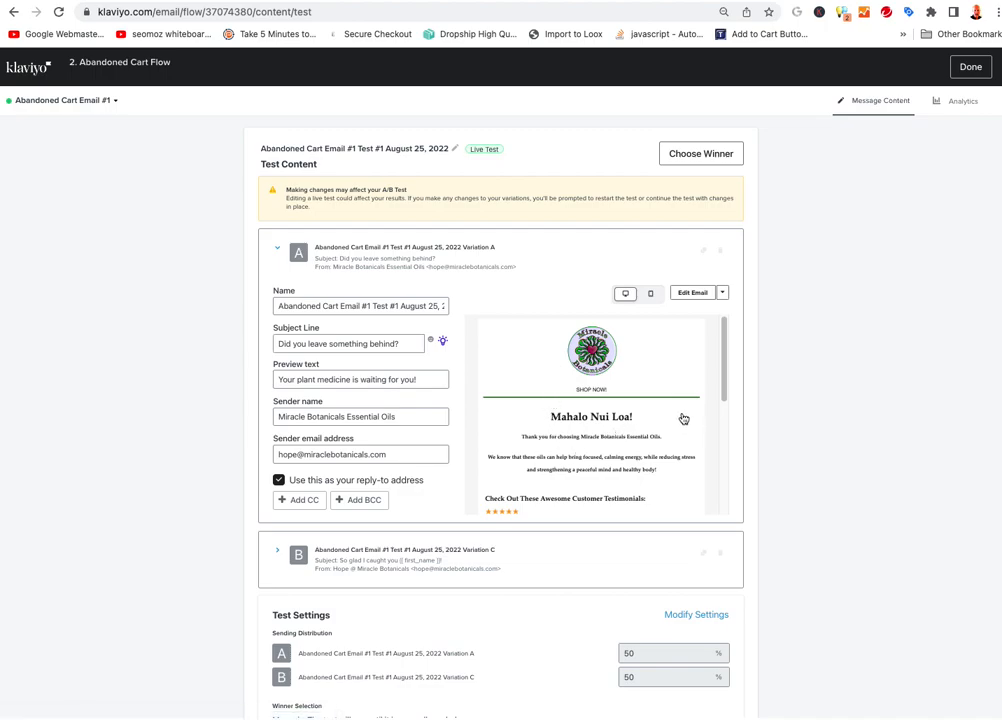
pyautogui.click(399, 311)
pyautogui.moveTo(406, 309); pyautogui.dragTo(443, 309)
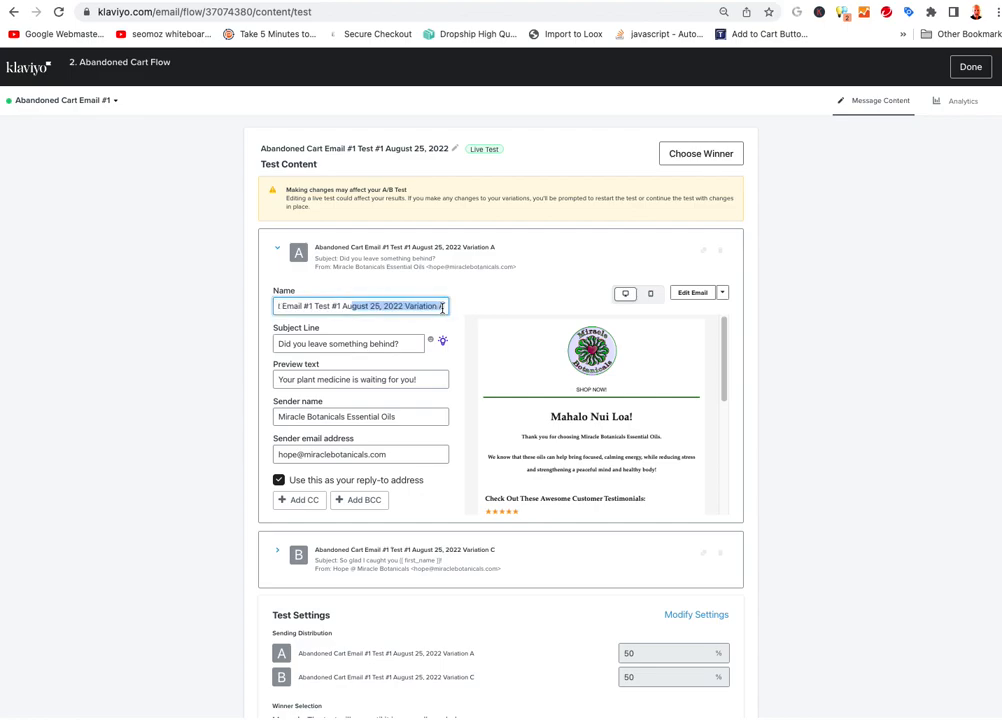
pyautogui.click(394, 309)
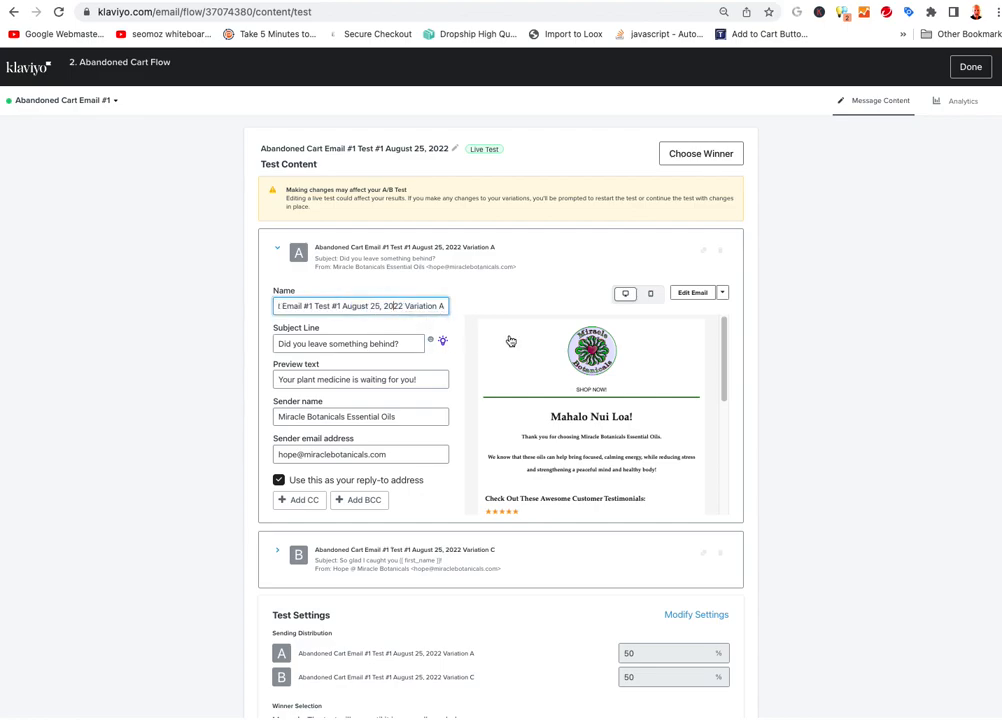
# Review Variation A's web view in the browser, then start editing its email
pyautogui.scroll(-3, 510, 340)
pyautogui.scroll(5, 566, 397)
pyautogui.scroll(-2, 566, 397)
pyautogui.scroll(-2, 566, 397)
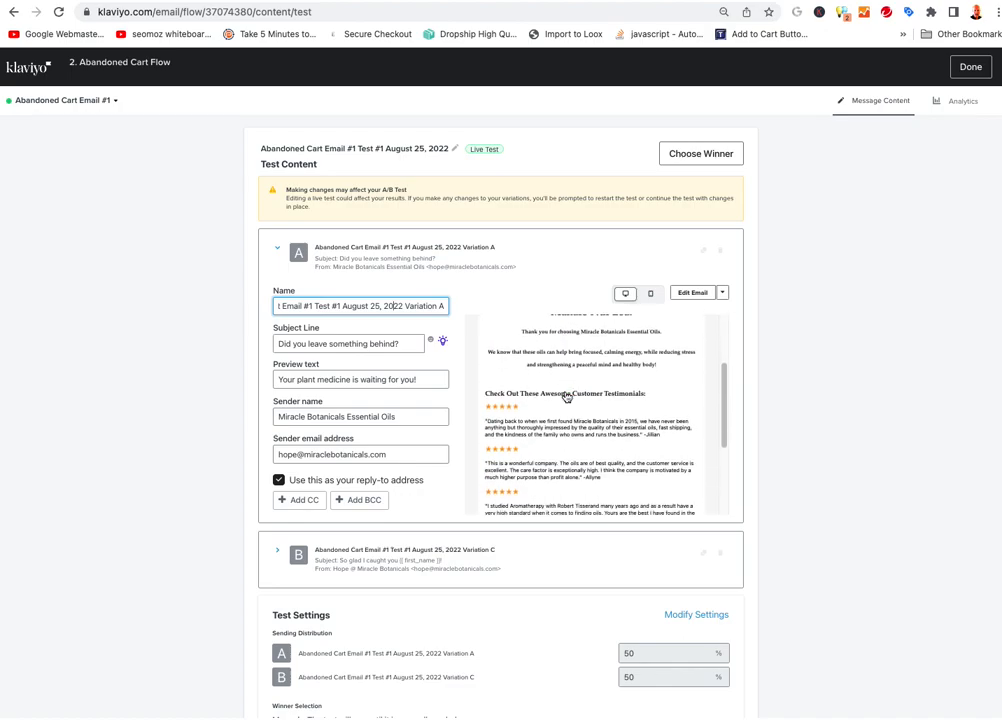
pyautogui.scroll(-3, 641, 396)
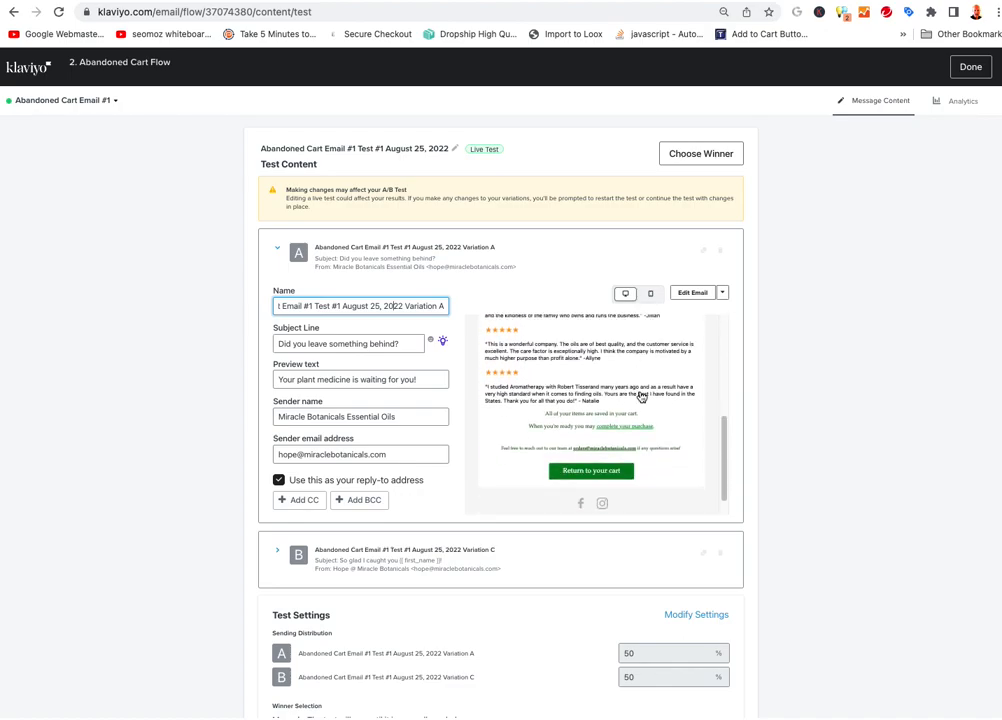
pyautogui.scroll(6, 640, 397)
pyautogui.scroll(-2, 636, 397)
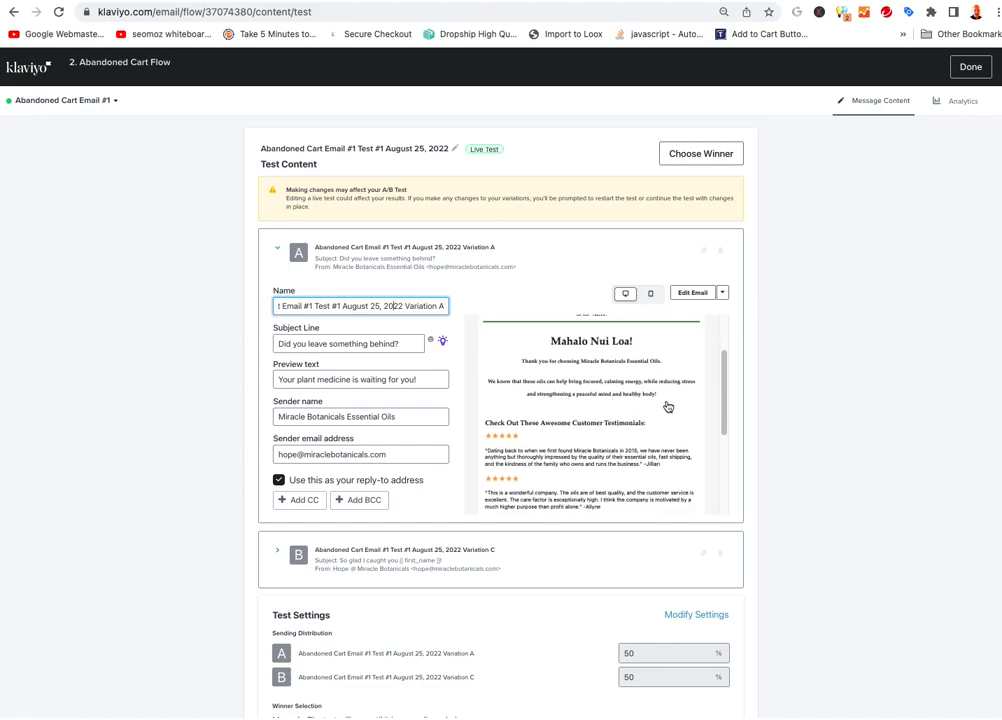
pyautogui.click(667, 405)
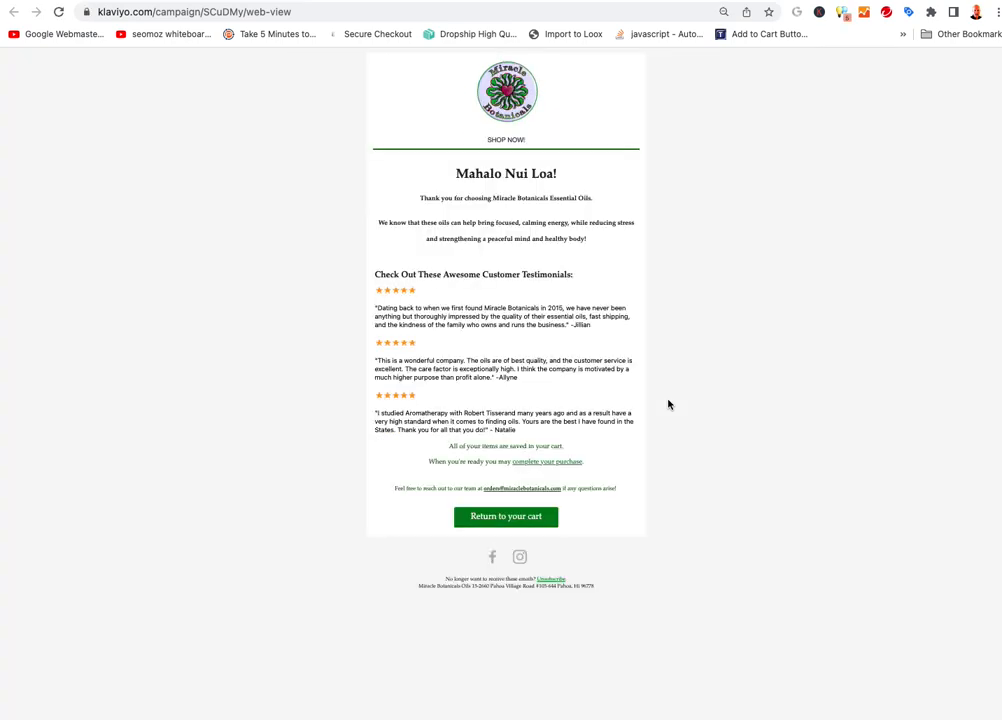
pyautogui.press('super+w')
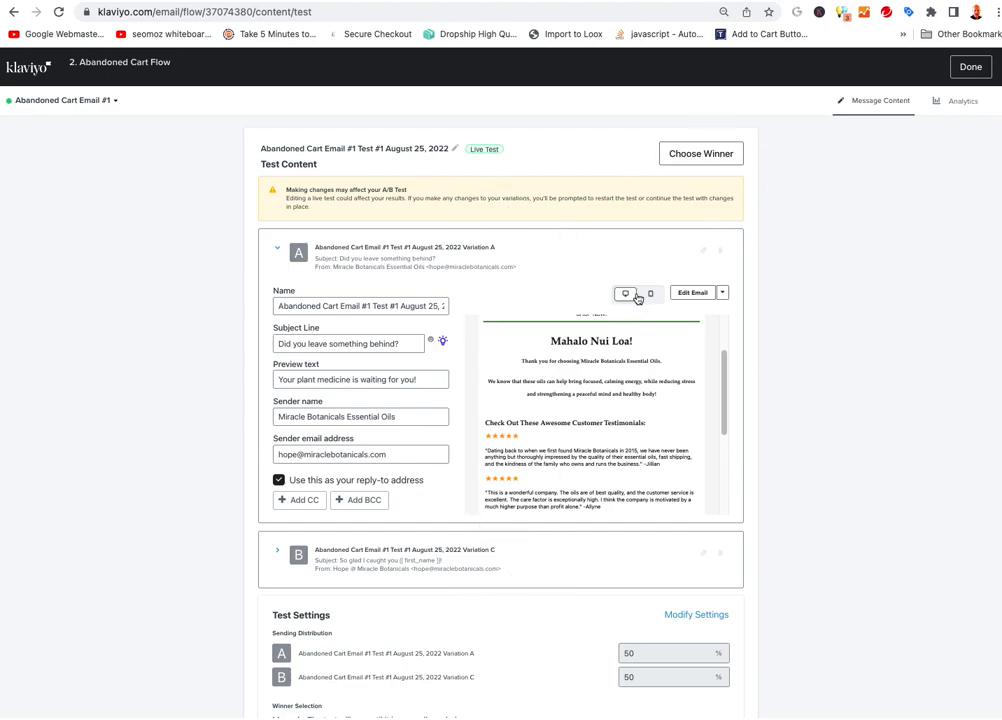
pyautogui.click(697, 294)
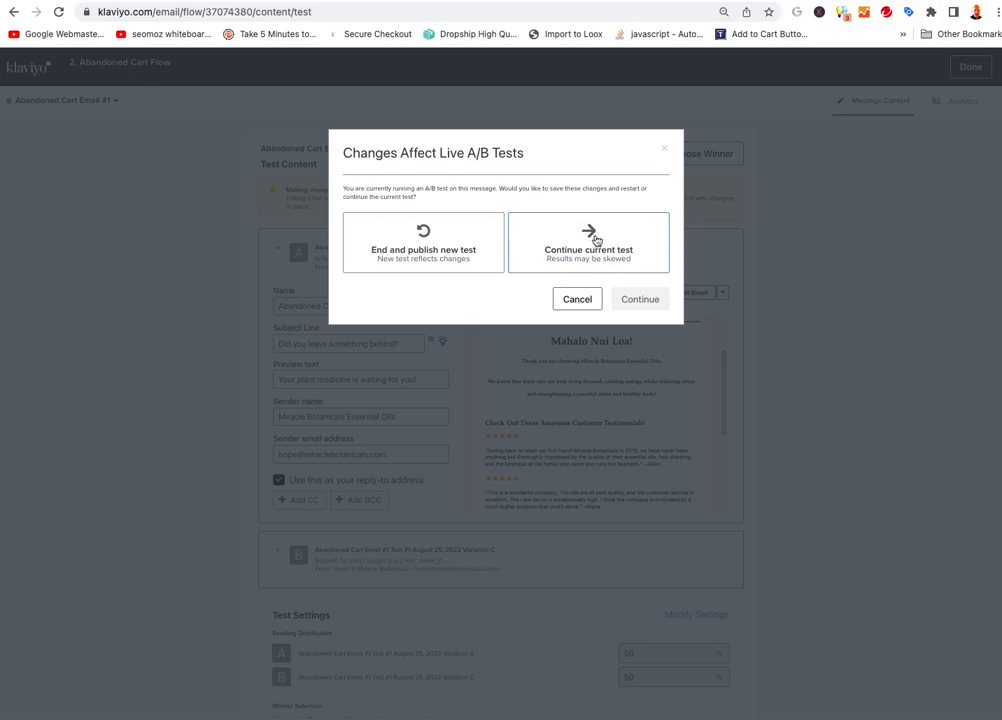
# Continue the current A/B test, delete the coupon line from the testimonials text, and save
pyautogui.click(586, 238)
pyautogui.click(641, 299)
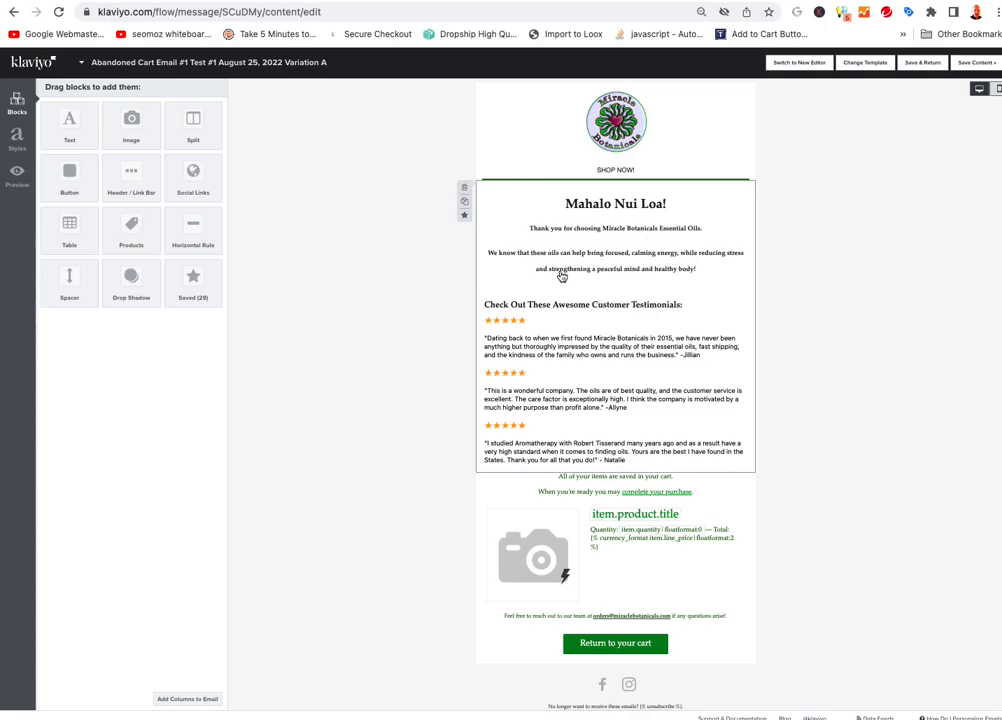
pyautogui.click(673, 280)
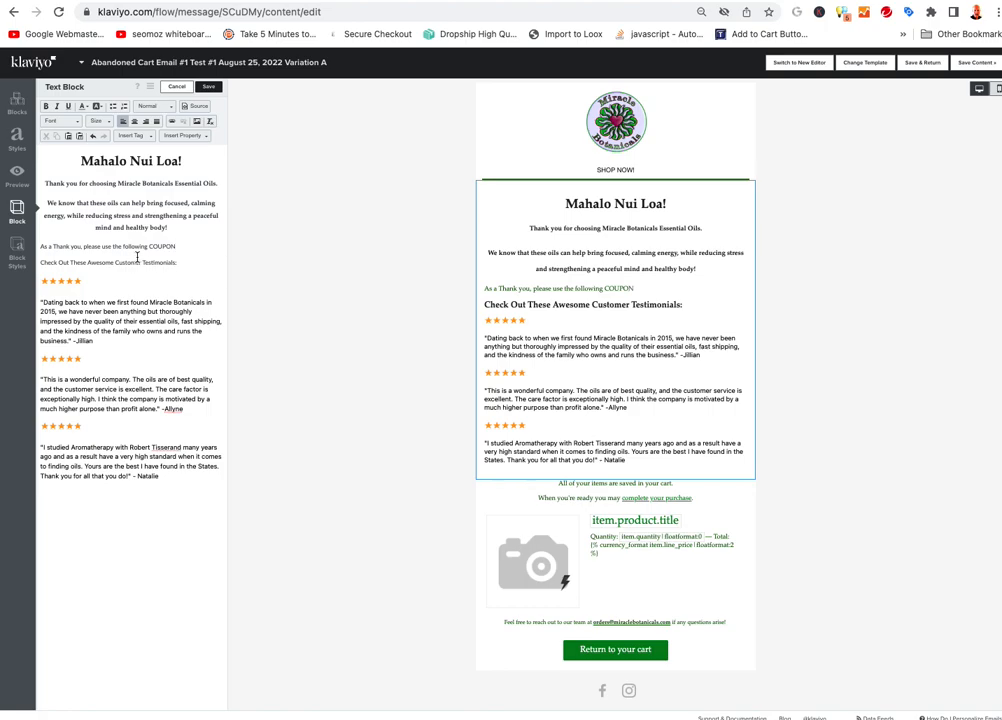
pyautogui.moveTo(175, 248); pyautogui.dragTo(55, 234)
pyautogui.press('BackSpace')
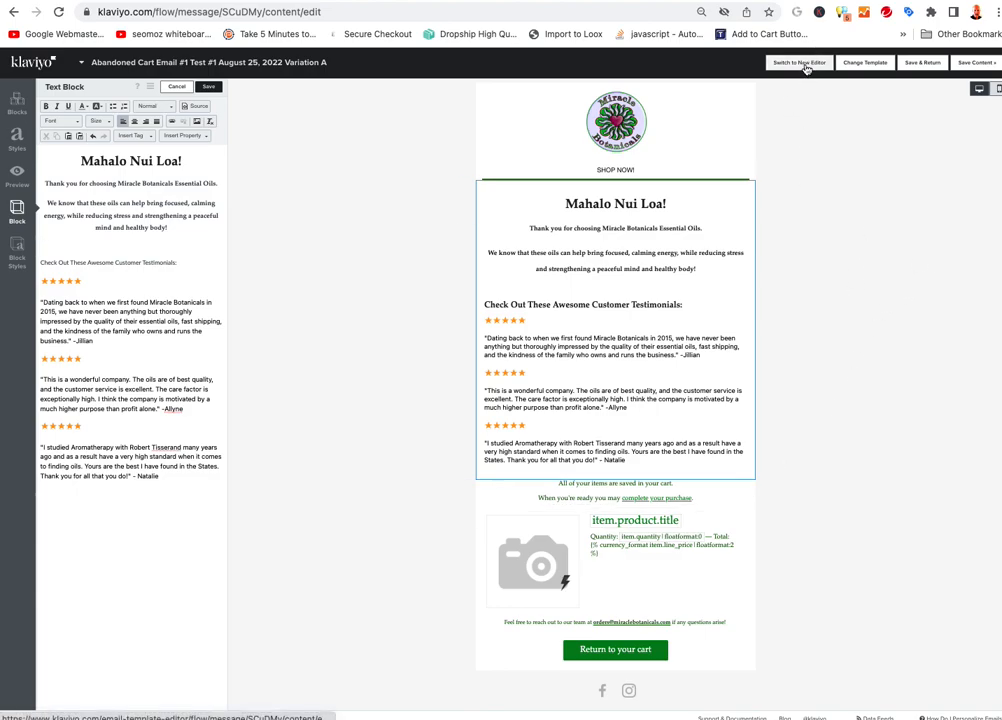
pyautogui.click(924, 63)
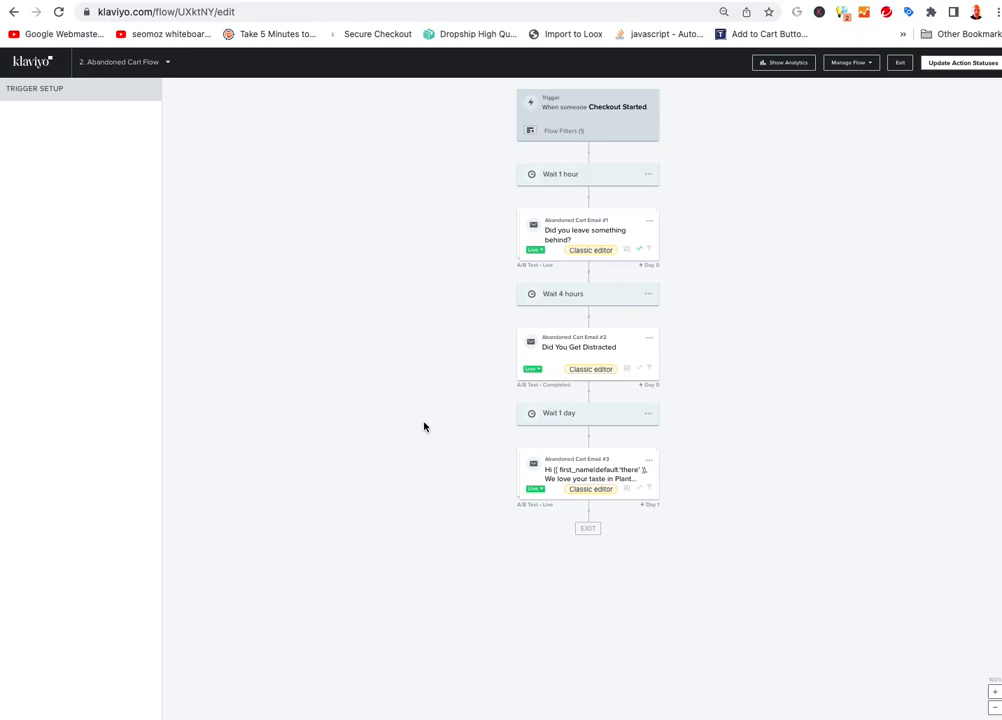
# Open Abandoned Cart Email #3's A/B test and expand Variations A and B to compare them
pyautogui.click(650, 462)
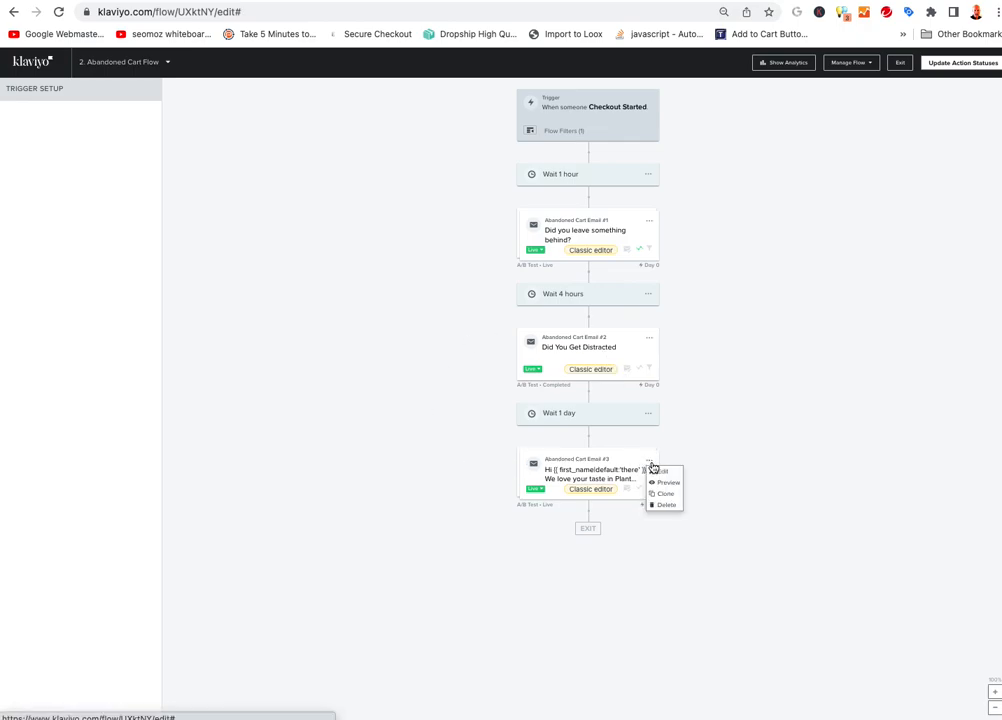
pyautogui.click(662, 473)
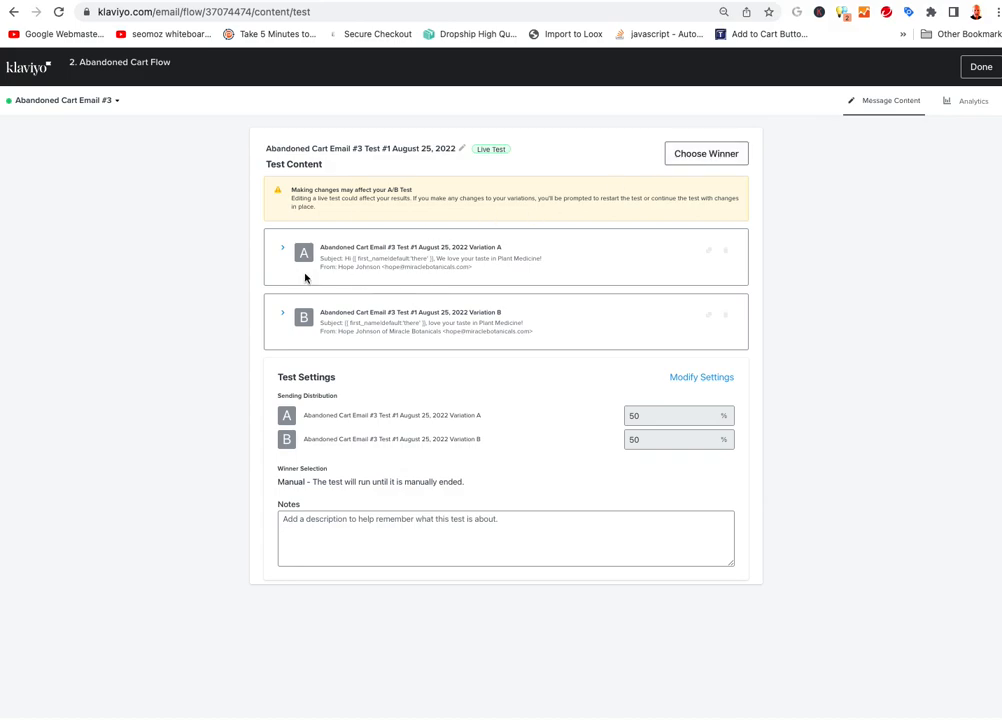
pyautogui.click(326, 257)
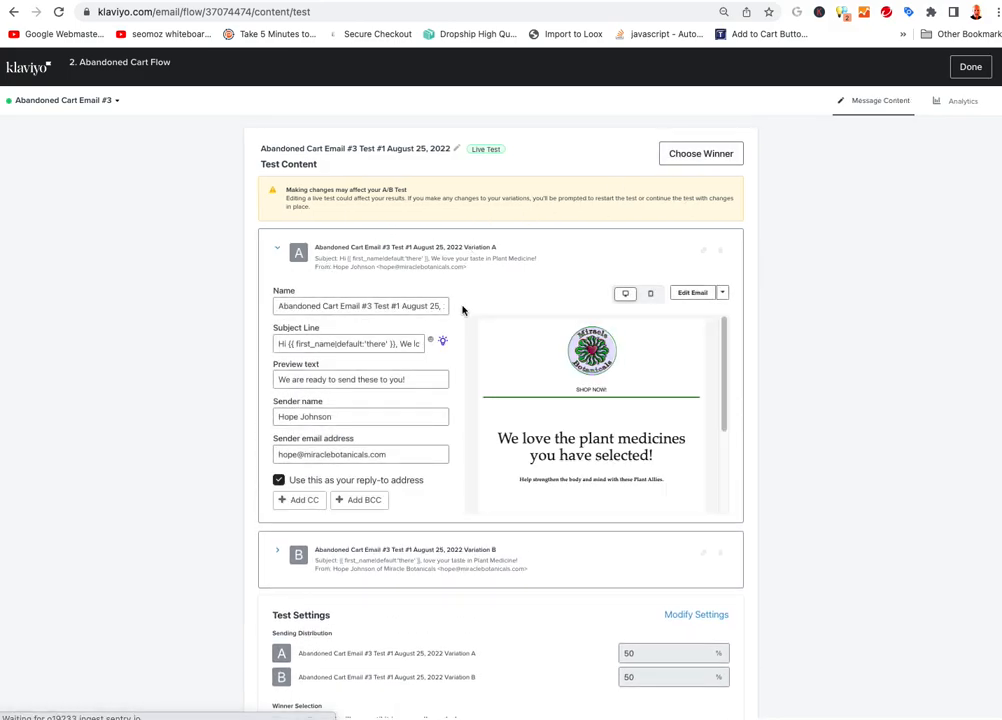
pyautogui.scroll(-1, 588, 460)
pyautogui.scroll(-1, 580, 451)
pyautogui.scroll(-2, 230, 455)
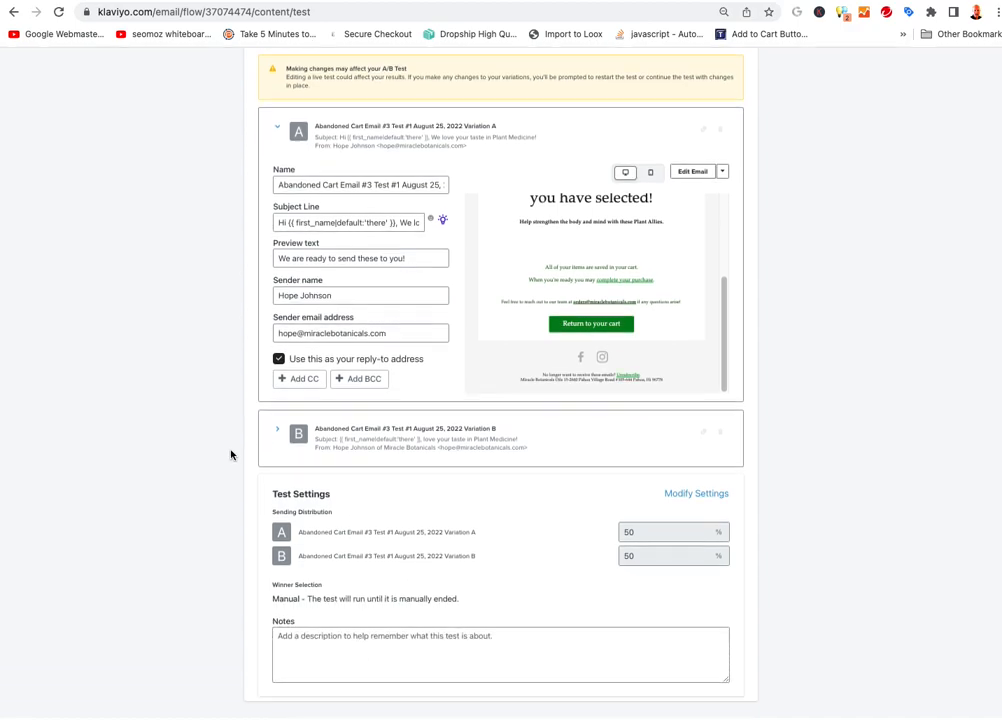
pyautogui.click(405, 438)
pyautogui.scroll(-4, 420, 463)
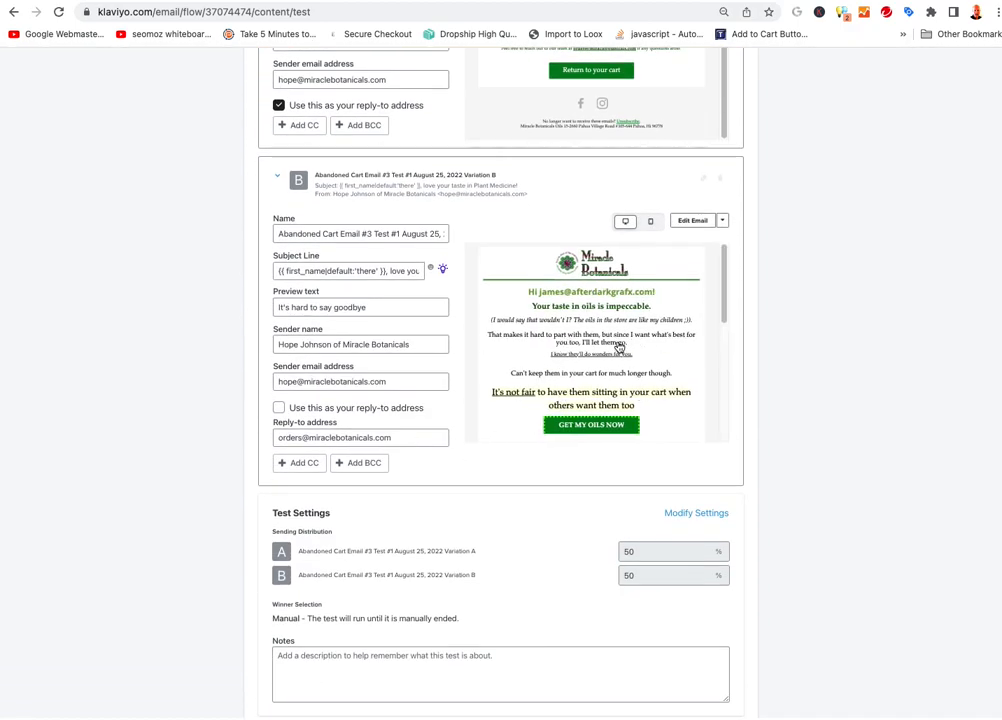
pyautogui.scroll(1, 615, 347)
pyautogui.scroll(-2, 531, 307)
pyautogui.scroll(5, 532, 307)
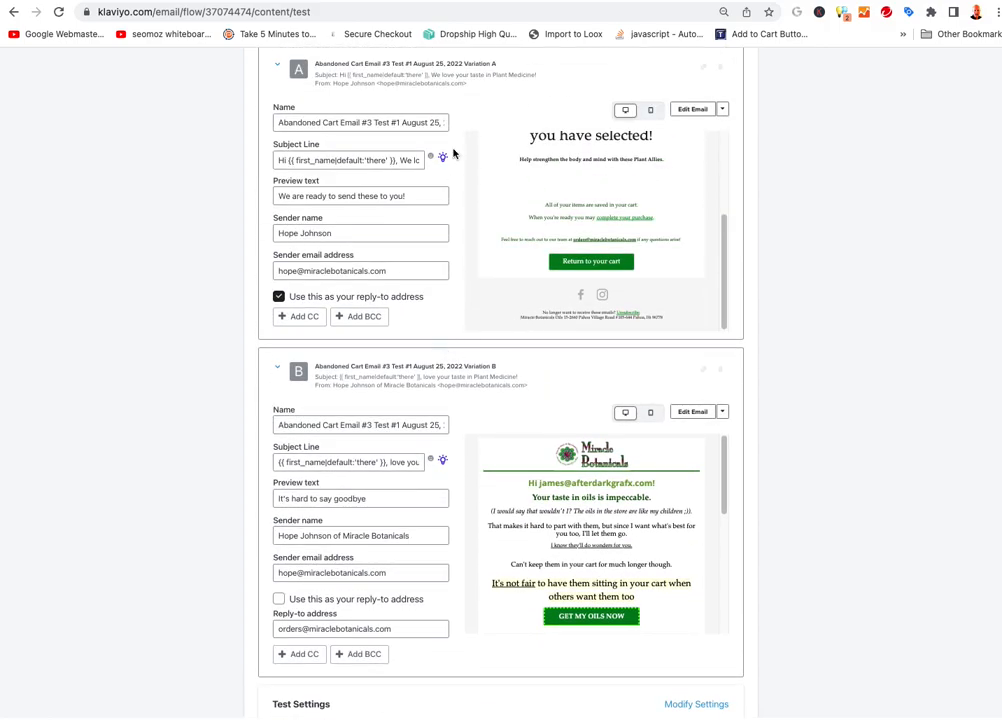
pyautogui.scroll(2, 502, 317)
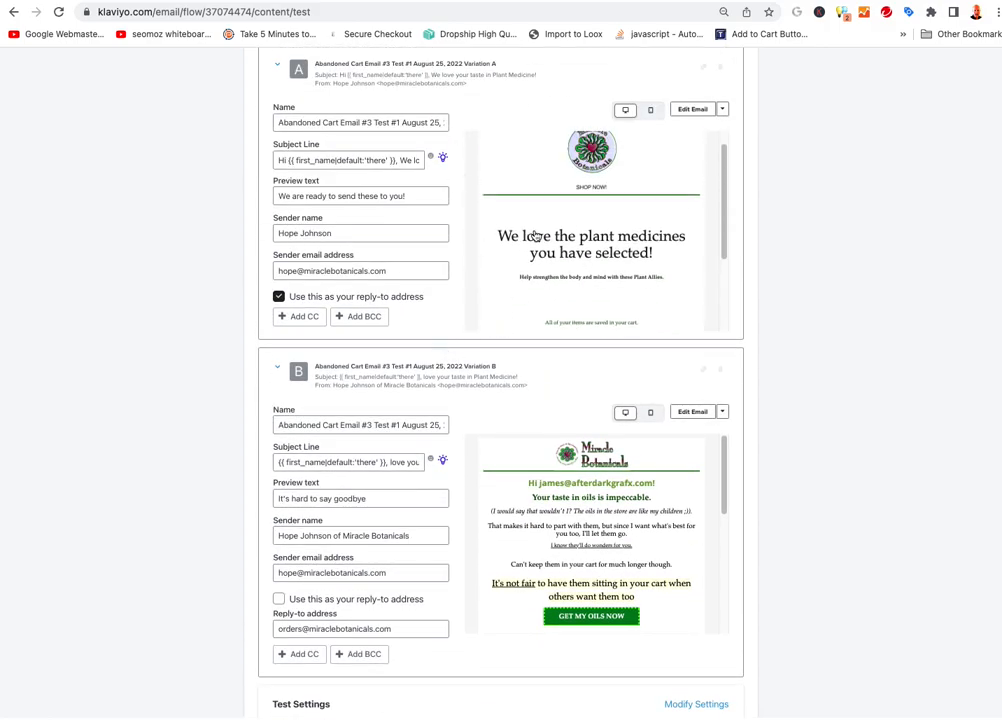
pyautogui.scroll(-3, 633, 294)
# Edit Email #3 Variation A while continuing the current test, selecting its headline and product blocks
pyautogui.click(692, 109)
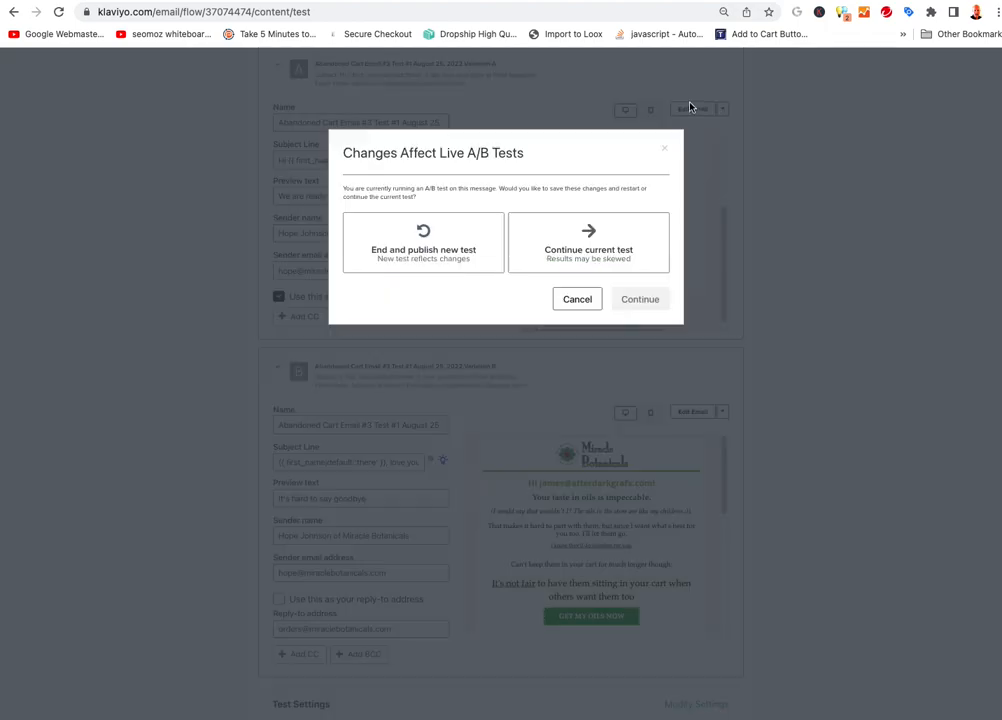
pyautogui.click(617, 250)
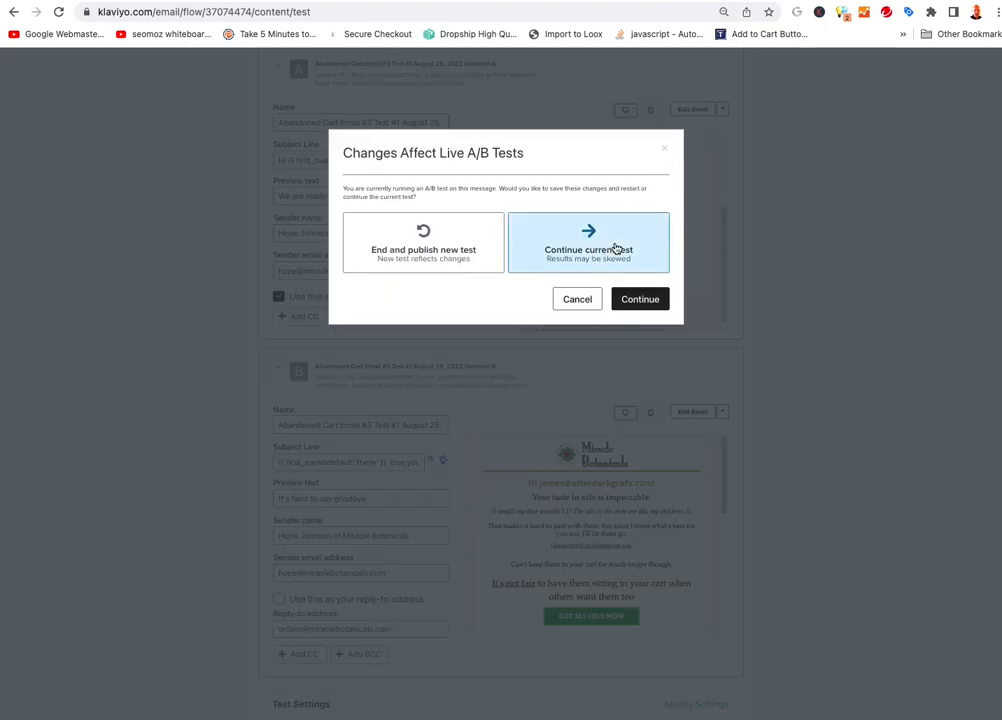
pyautogui.click(640, 299)
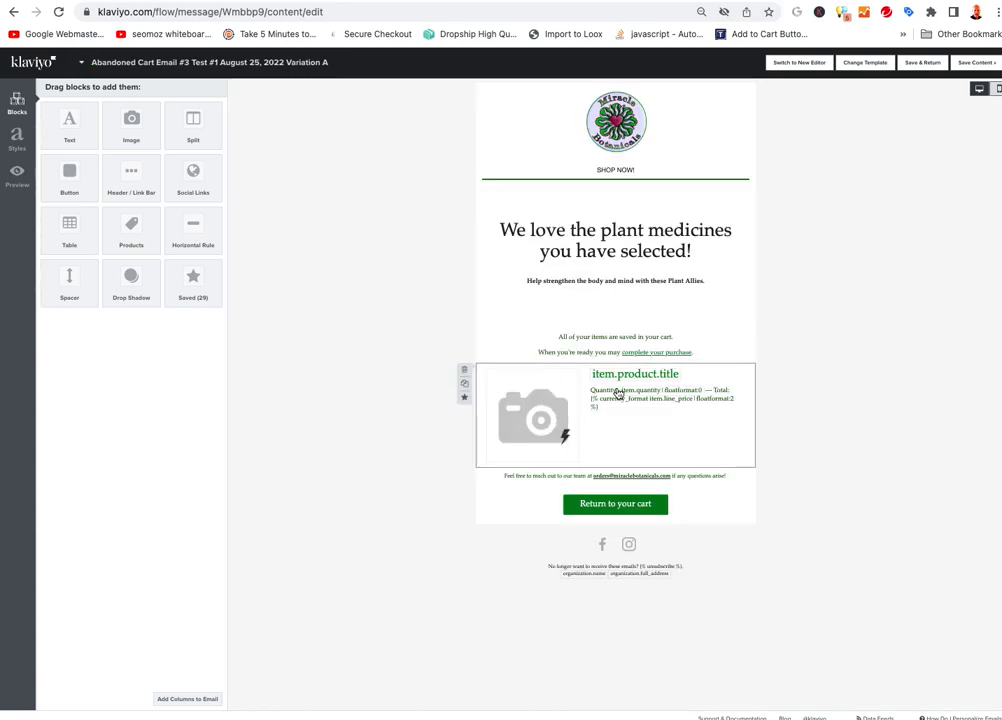
pyautogui.click(670, 296)
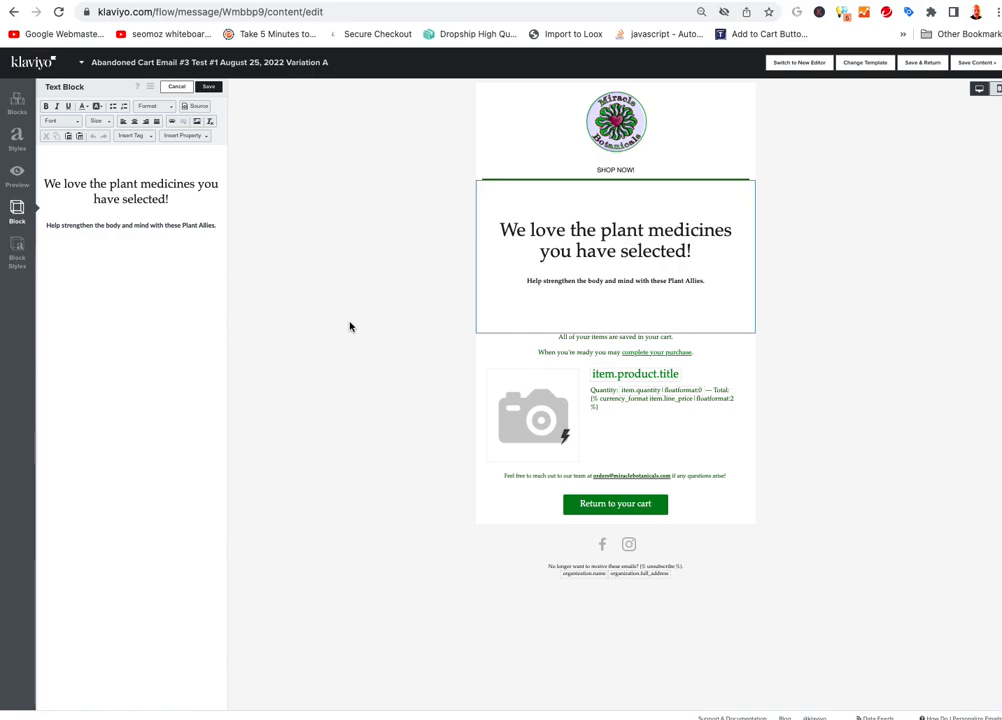
pyautogui.click(603, 430)
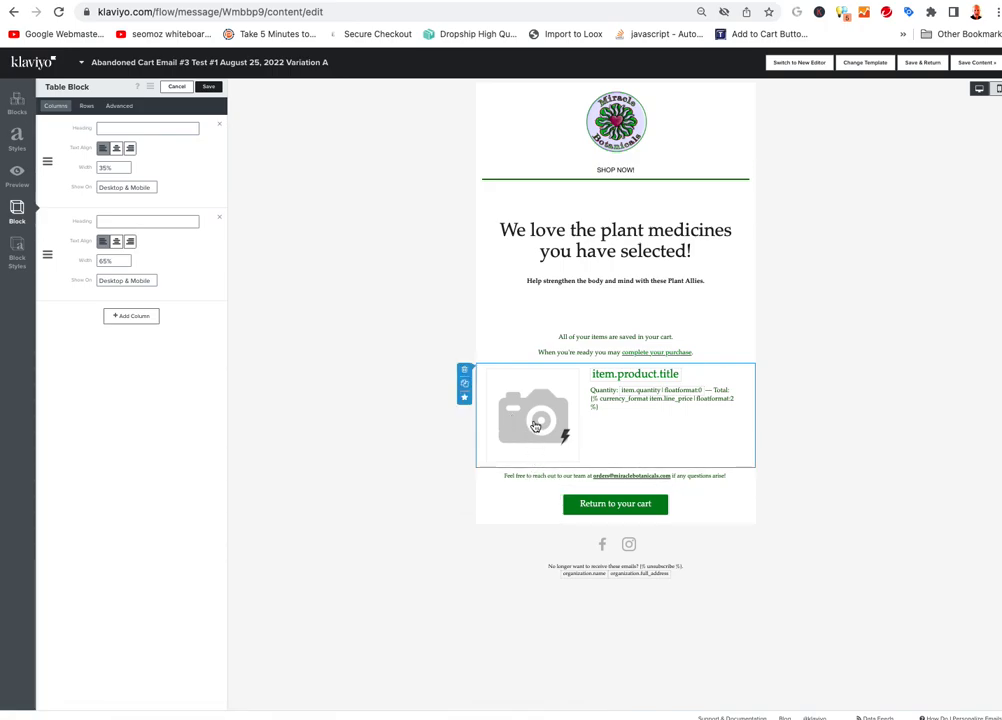
# Duplicate and then delete the product row, and duplicate the plant medicines heading block
pyautogui.click(465, 386)
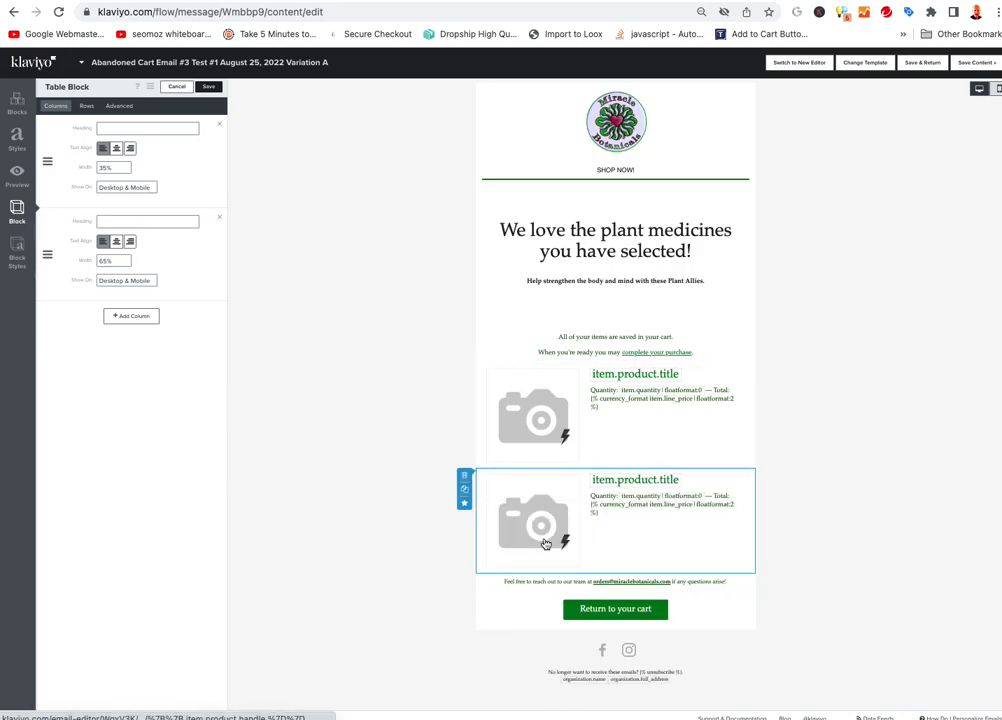
pyautogui.click(464, 476)
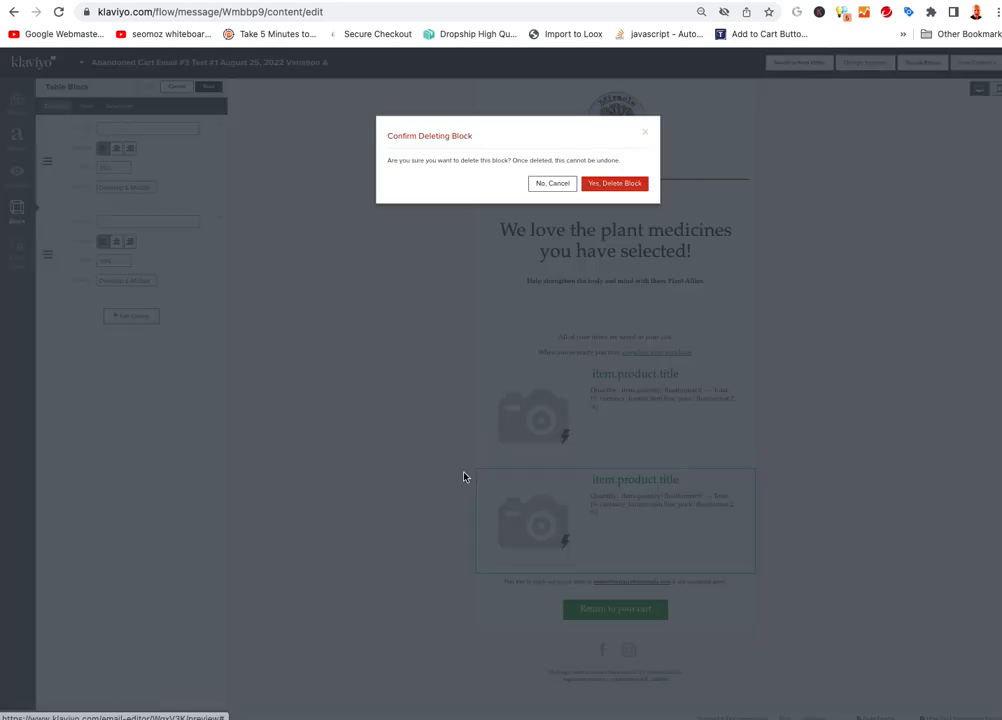
pyautogui.click(609, 186)
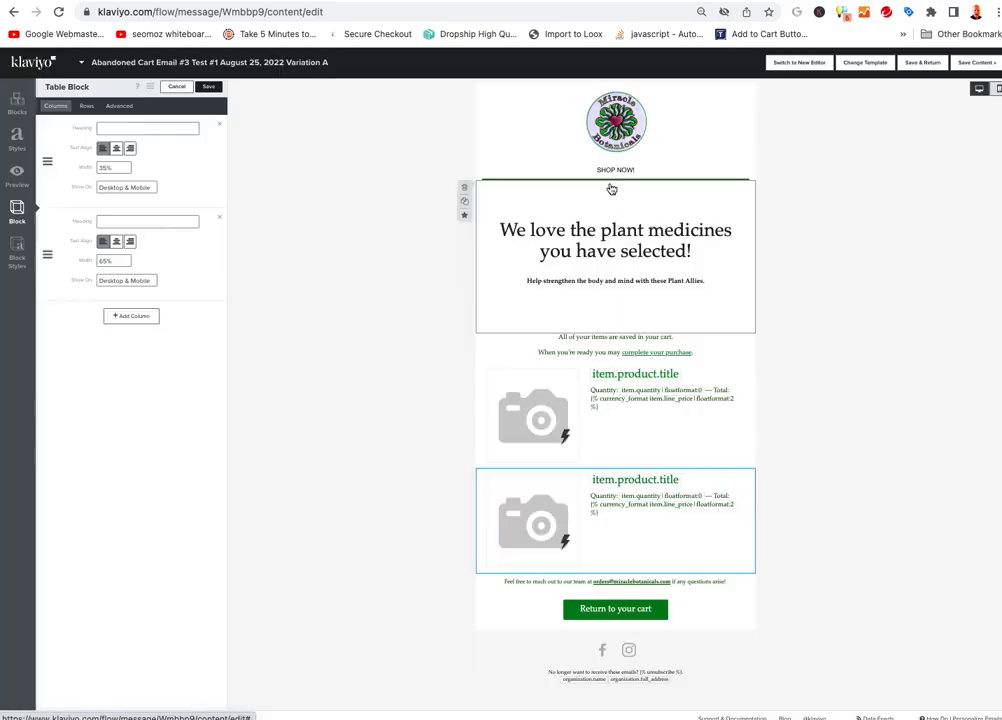
pyautogui.click(464, 202)
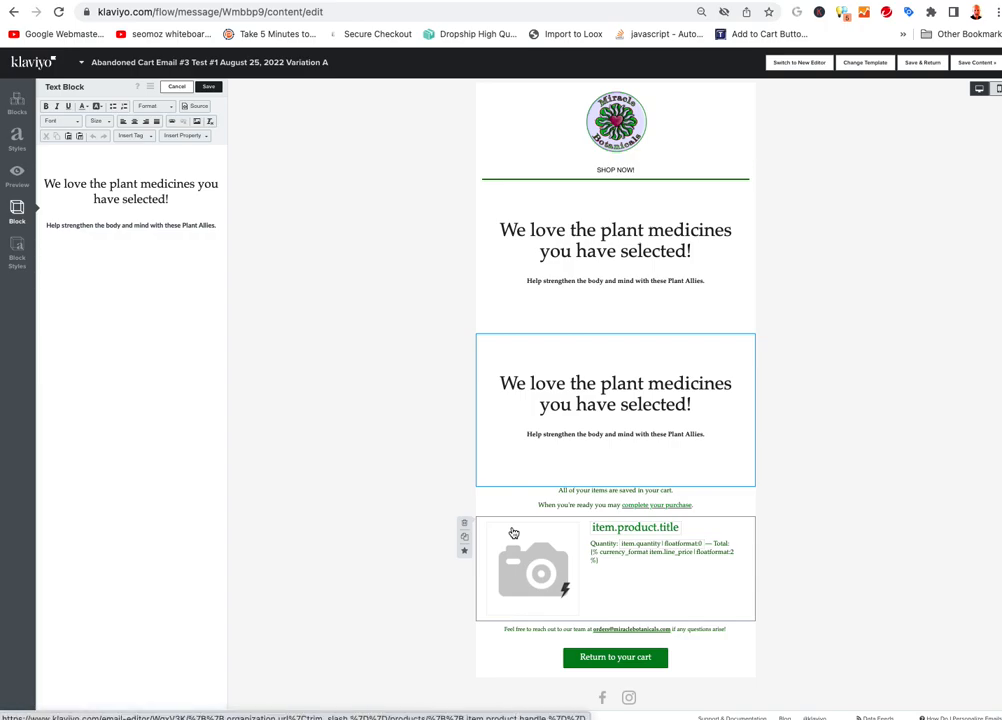
# Move the product block between the headings and rewrite the copied heading as a 10% next-order offer
pyautogui.moveTo(513, 533); pyautogui.dragTo(505, 333)
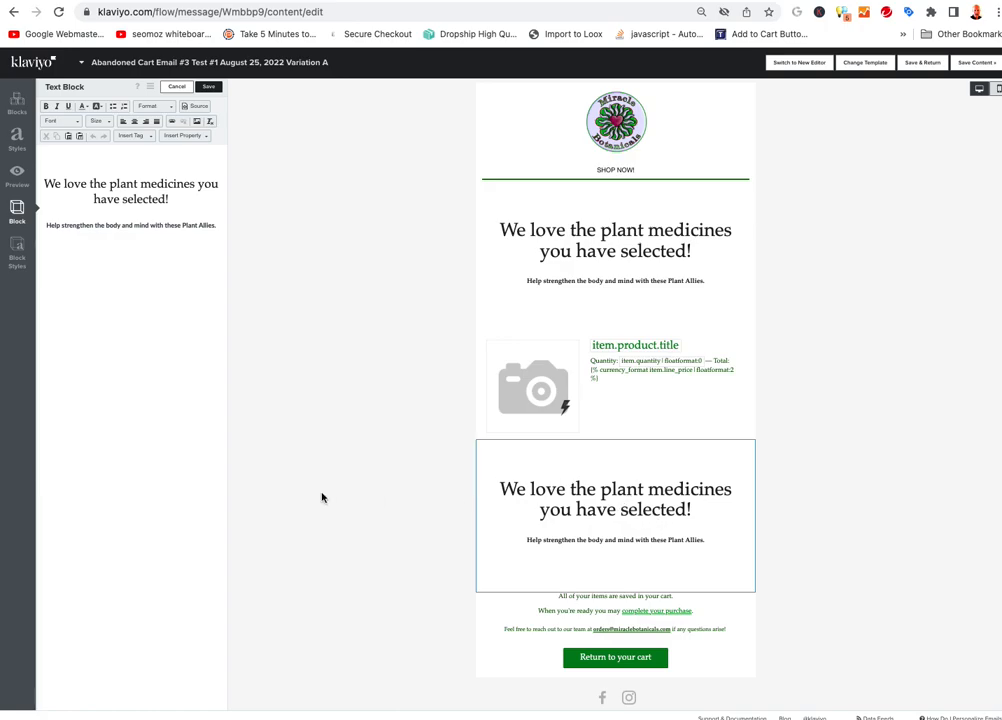
pyautogui.click(157, 228)
pyautogui.hotkey('ctrl', 'a')
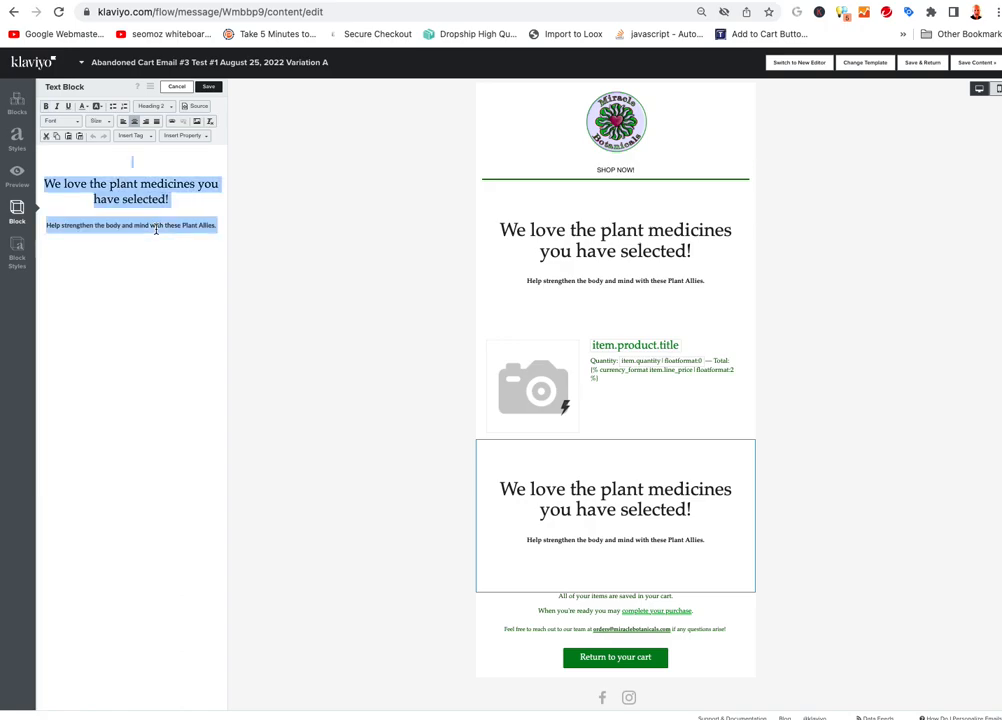
pyautogui.write('As a Thank you')
pyautogui.press('BackSpace')
pyautogui.press('BackSpace')
pyautogui.press('BackSpace')
pyautogui.write('You For Choosing Miracle')
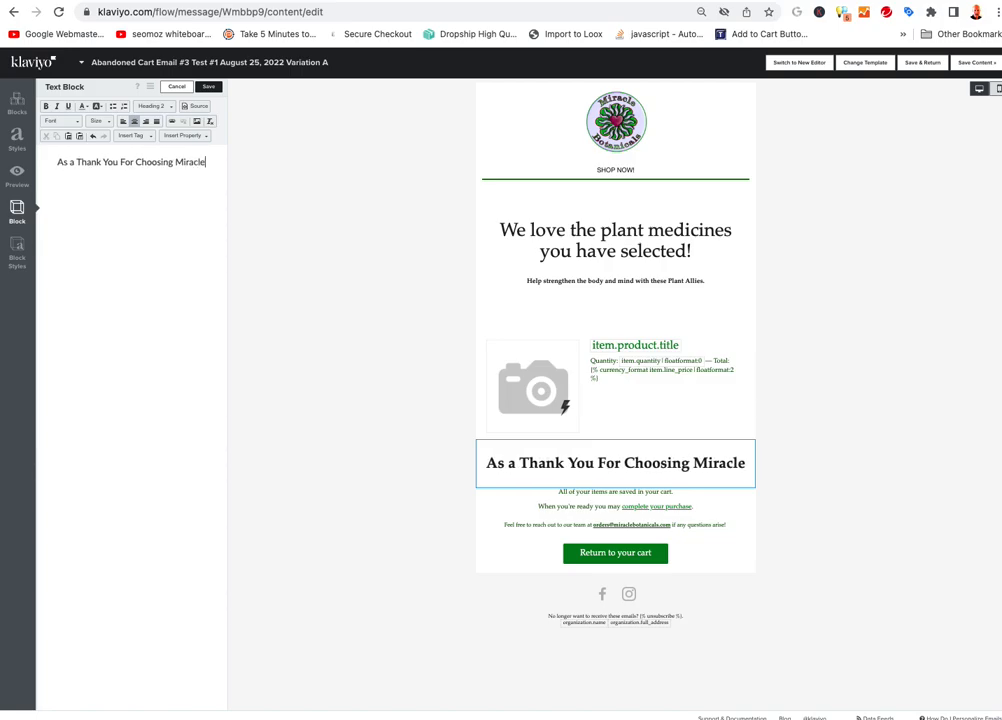
pyautogui.write(' Botanc')
pyautogui.press('BackSpace')
pyautogui.write('icals as your Essential')
pyautogui.press('BackSpace')
pyautogui.press('BackSpace')
pyautogui.press('BackSpace')
pyautogui.press('BackSpace')
pyautogui.press('BackSpace')
pyautogui.press('BackSpace')
pyautogui.press('BackSpace')
pyautogui.press('BackSpace')
pyautogui.press('BackSpace')
pyautogui.press('BackSpace')
pyautogui.press('BackSpace')
pyautogui.press('BackSpace')
pyautogui.press('BackSpace')
pyautogui.press('BackSpace')
pyautogui.press('BackSpace')
pyautogui.press('BackSpace')
pyautogui.press('BackSpace')
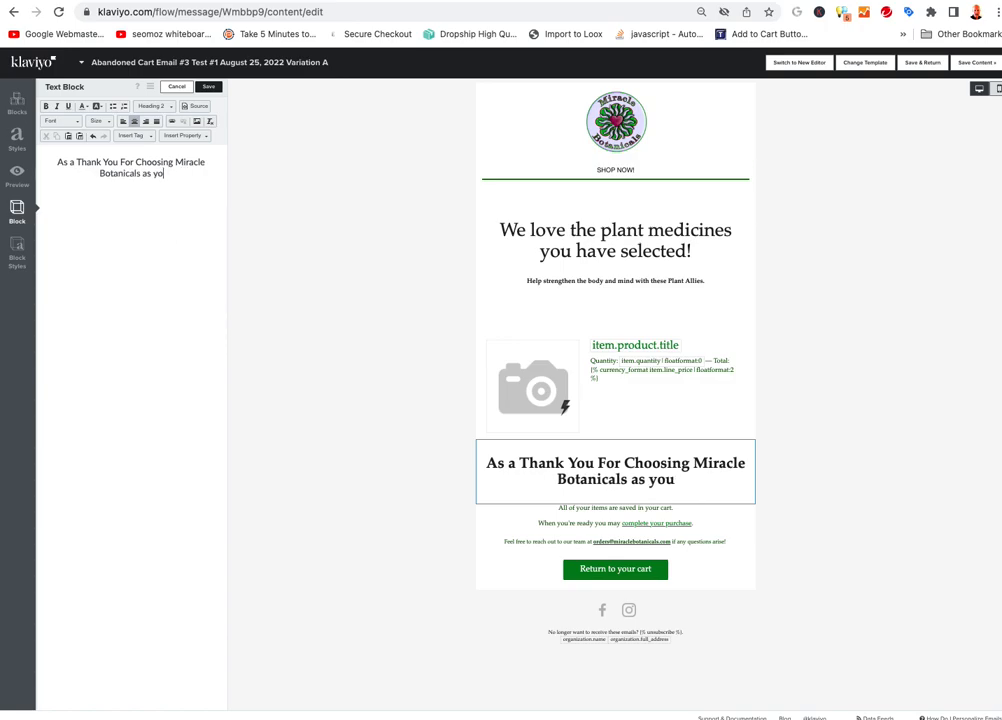
pyautogui.write('we wo')
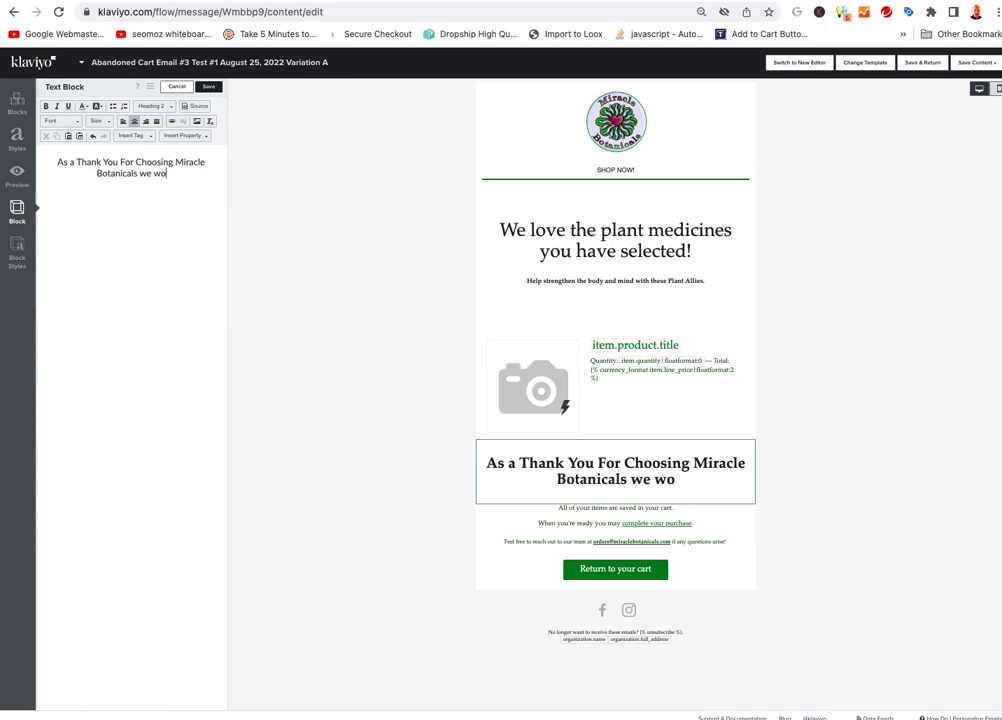
pyautogui.write('uld like to offe')
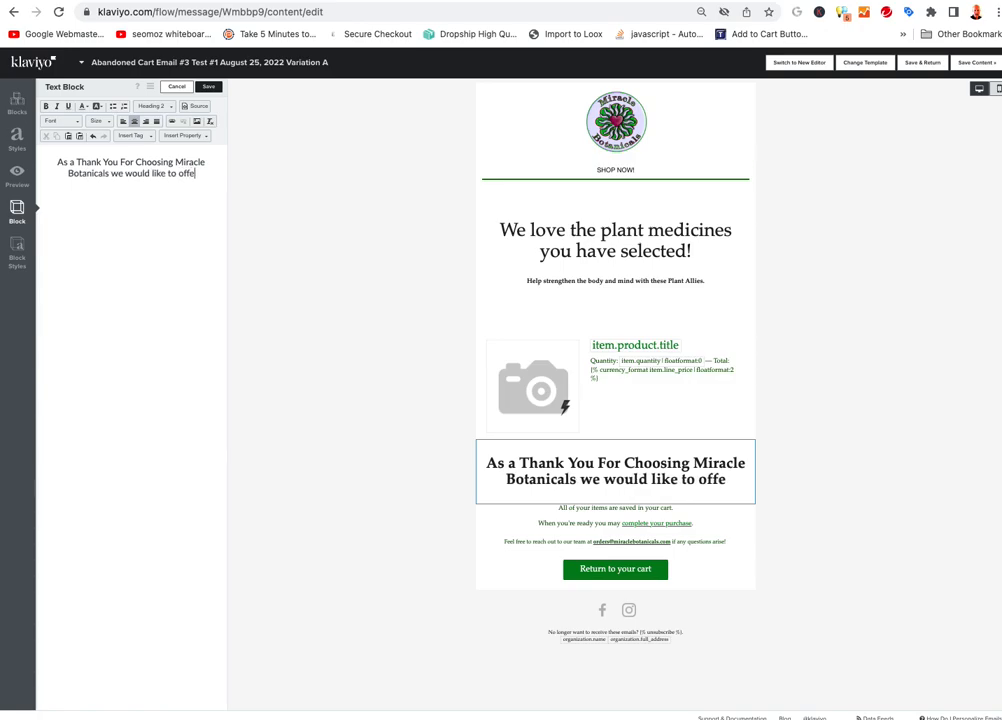
pyautogui.write('r you a')
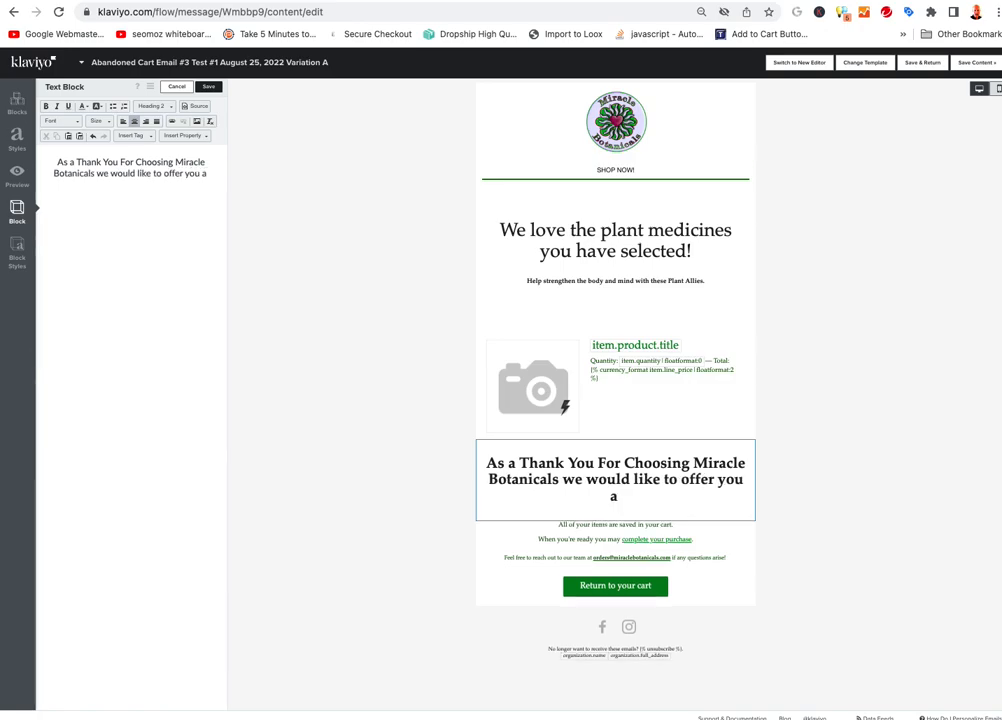
pyautogui.write(' 10% ')
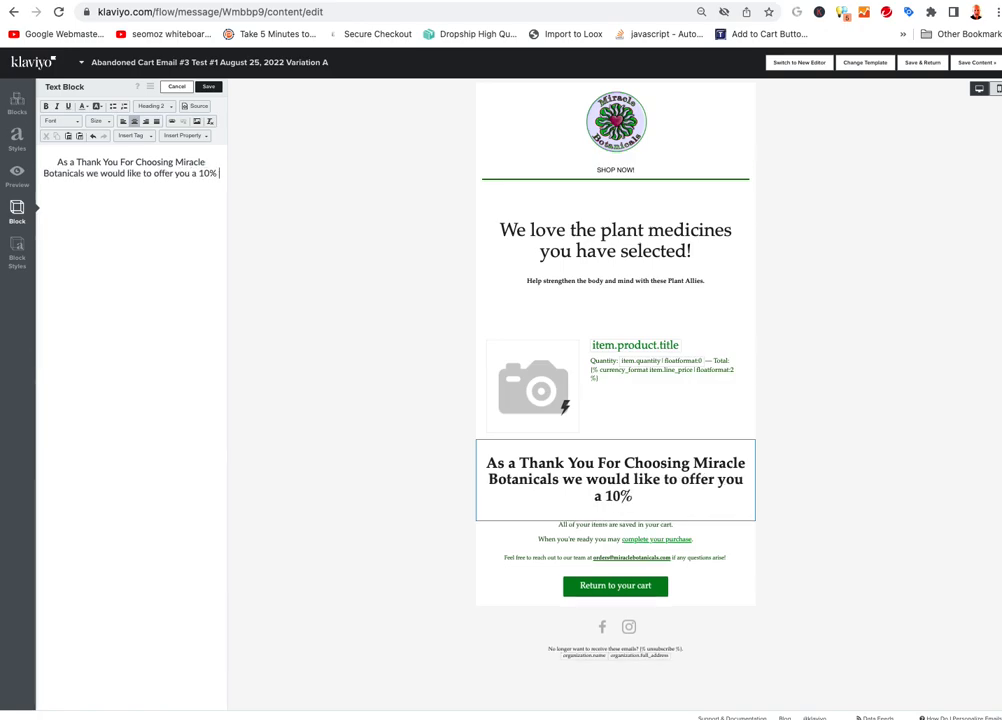
pyautogui.write('discount on')
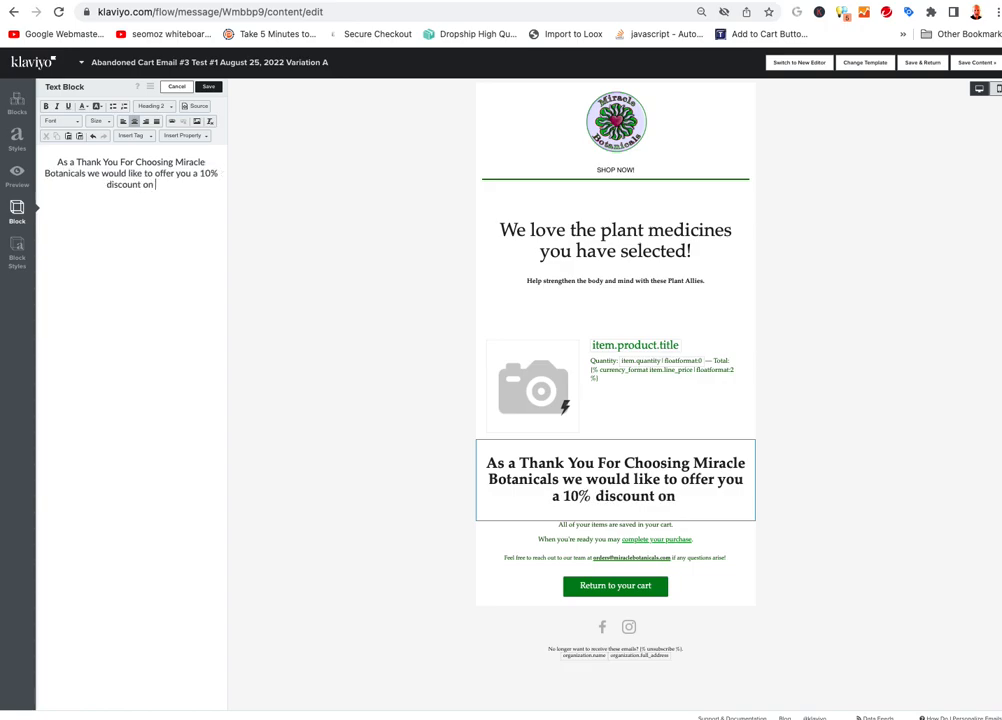
pyautogui.write(' your next order.')
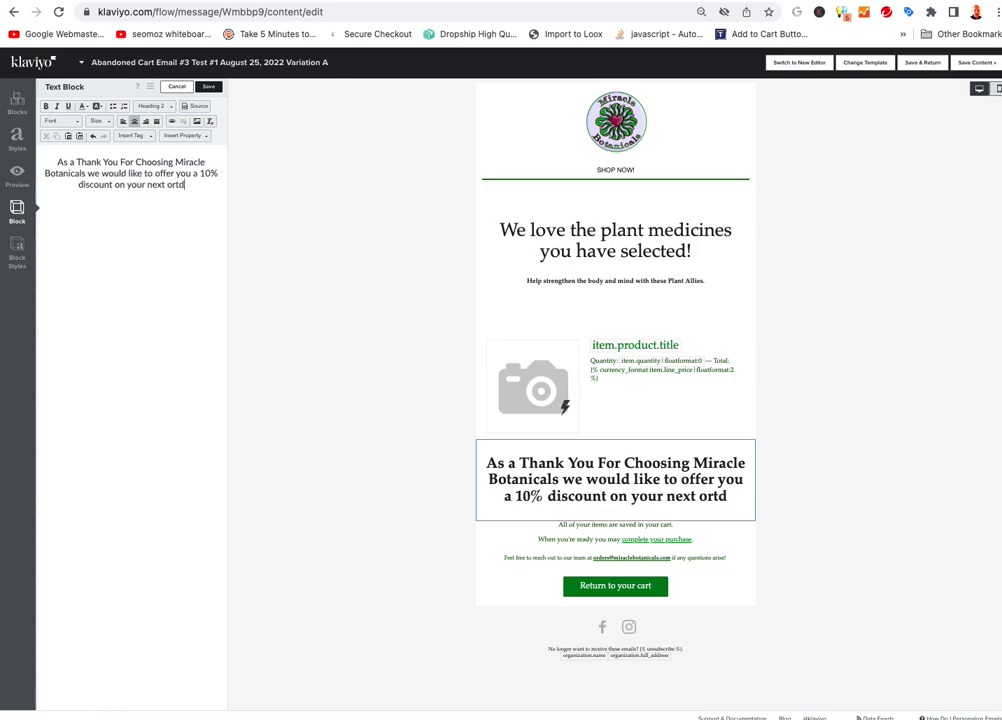
# Add a 'USE COUPON:' line with the pasted discount code below the offer text
pyautogui.press('Return')
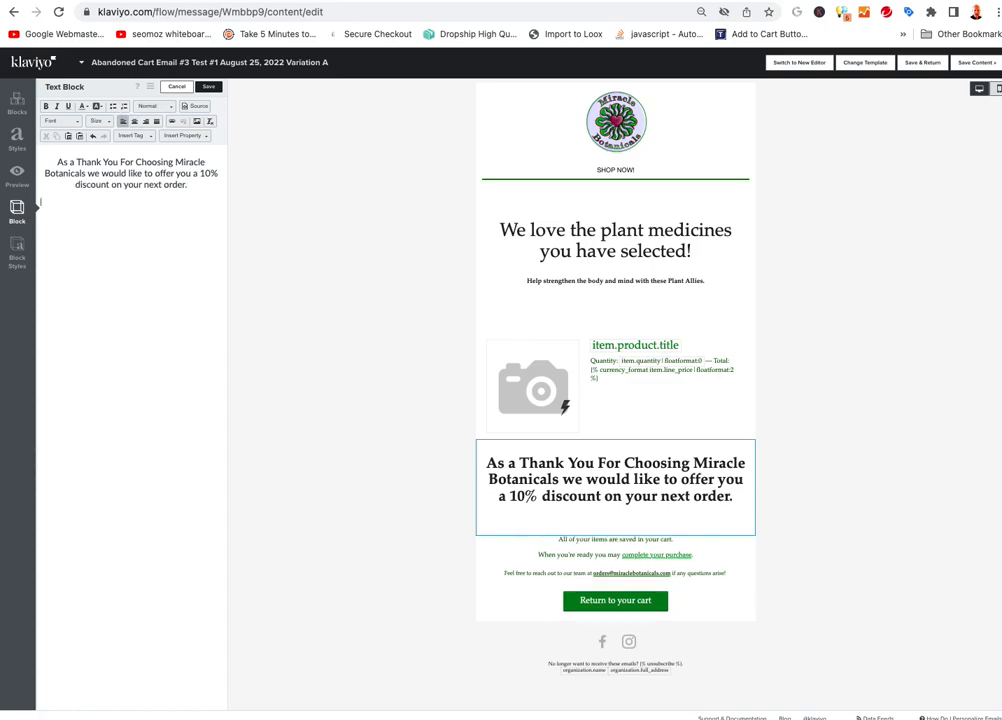
pyautogui.write('USE:')
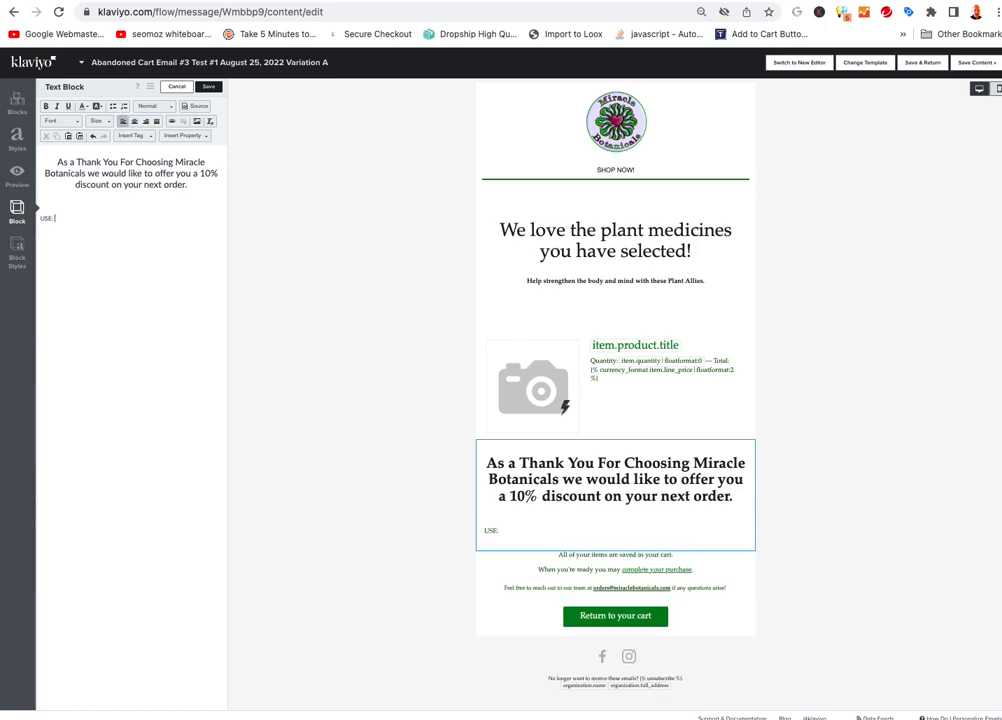
pyautogui.press('BackSpace')
pyautogui.write('COUPON:')
pyautogui.write('Q5NG3TVMQXDB')
pyautogui.press('Return')
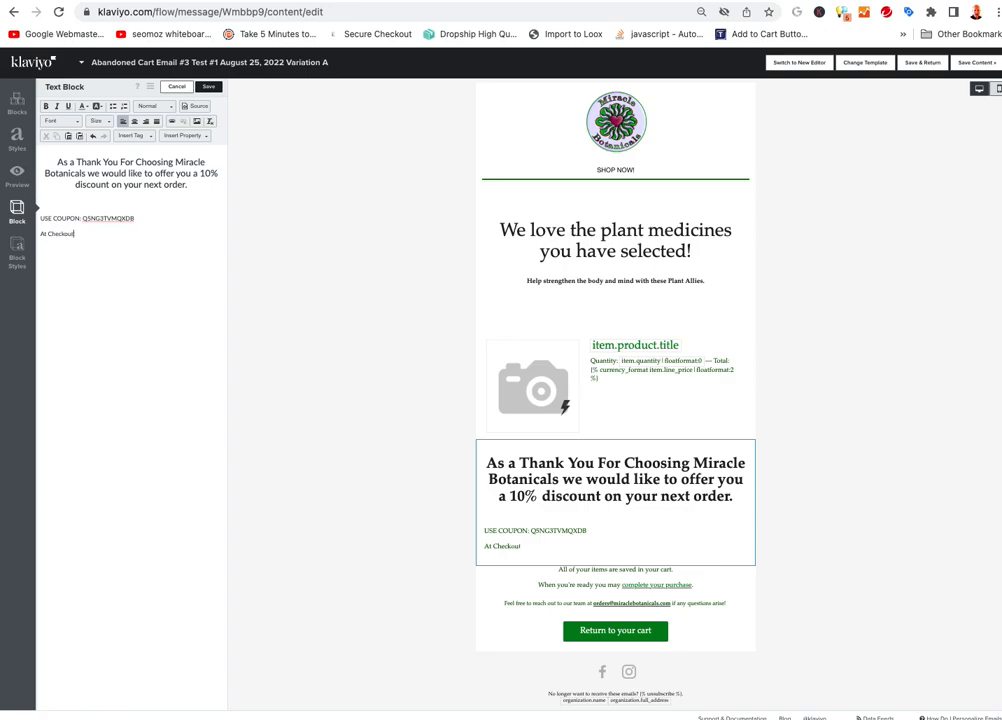
pyautogui.press('super+a')
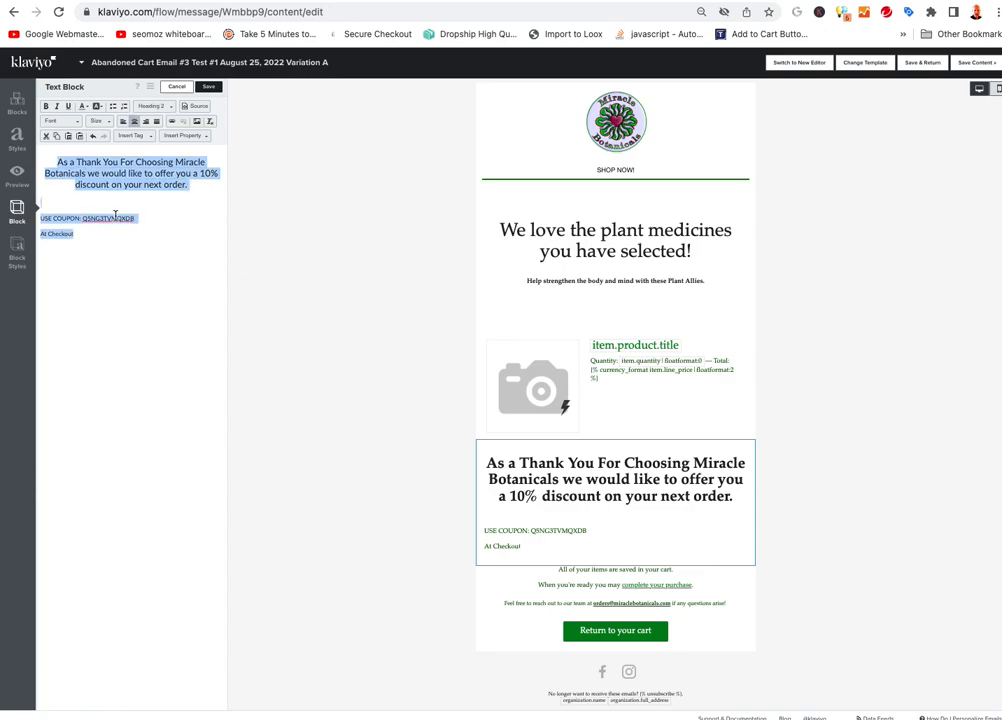
# Centre the thank-you block text and try different heading formats
pyautogui.click(123, 121)
pyautogui.click(134, 121)
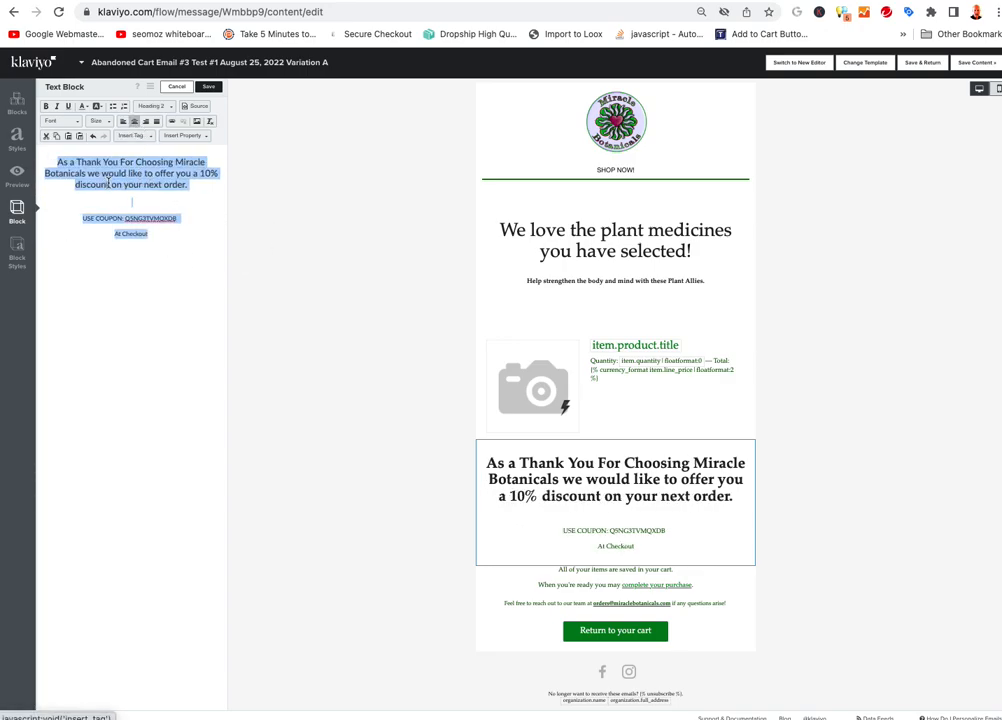
pyautogui.click(169, 106)
pyautogui.click(161, 134)
pyautogui.click(164, 106)
pyautogui.click(181, 147)
pyautogui.click(159, 193)
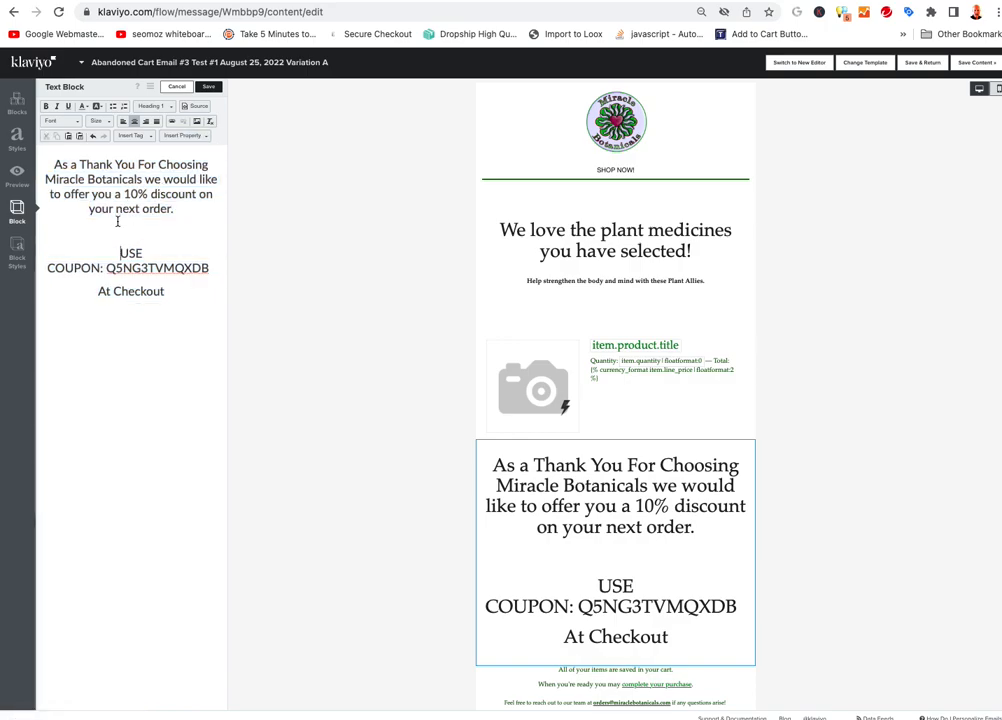
# Set the offer text and coupon line to Heading 3
pyautogui.moveTo(47, 152); pyautogui.dragTo(156, 280)
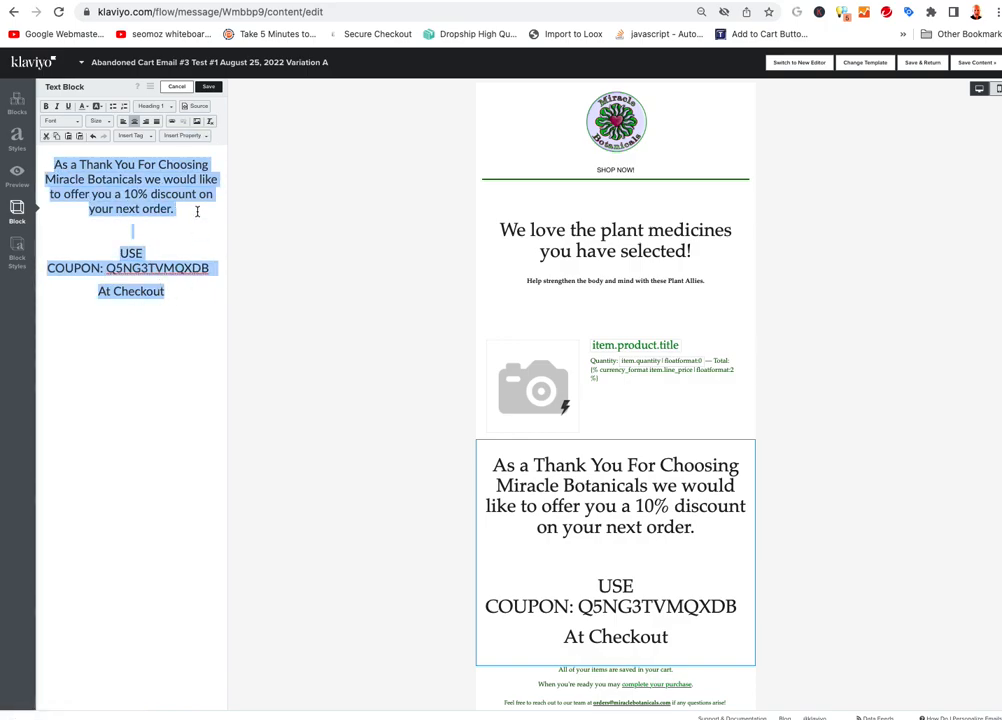
pyautogui.click(155, 106)
pyautogui.click(159, 165)
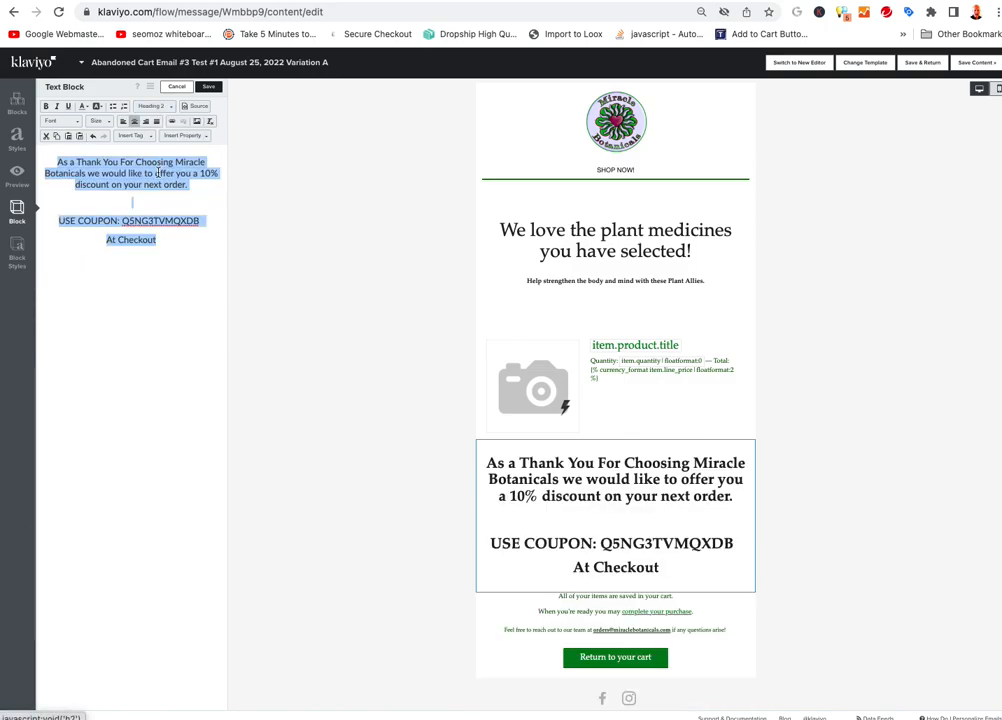
pyautogui.click(168, 106)
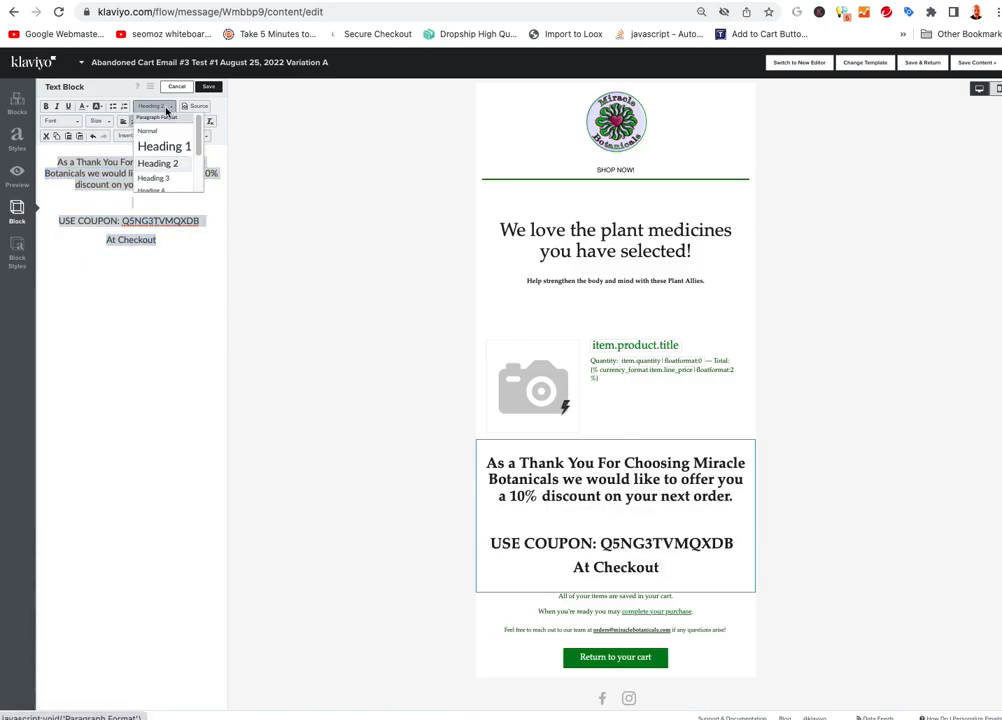
pyautogui.click(164, 178)
pyautogui.click(131, 178)
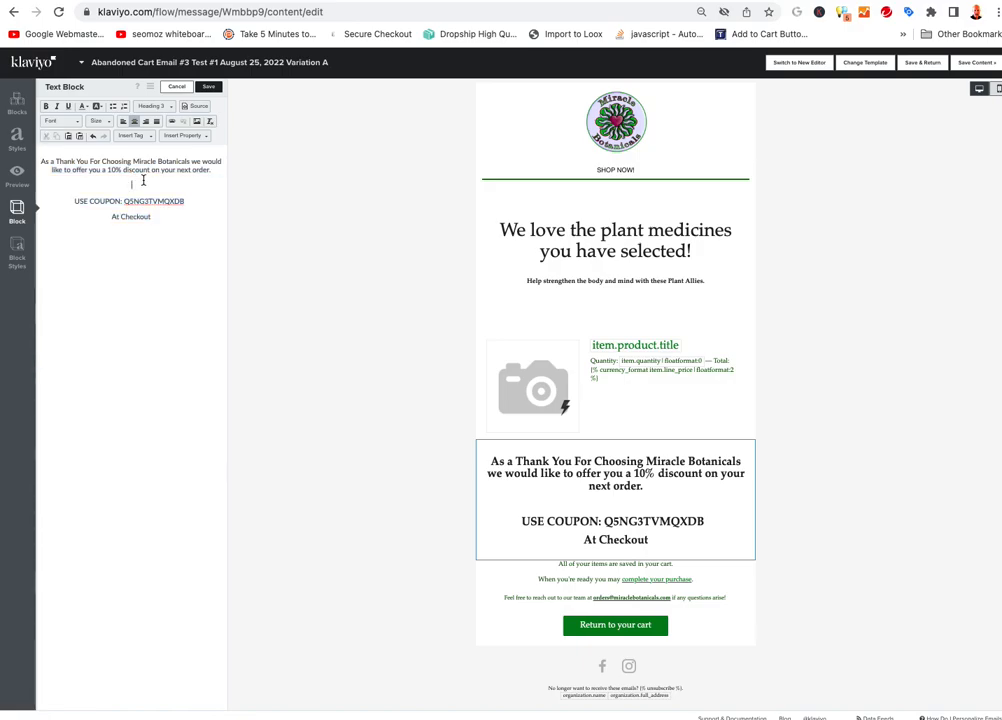
# Make '10% discount on your next order.' bold, red and on its own line
pyautogui.moveTo(108, 171); pyautogui.dragTo(212, 174)
pyautogui.click(45, 106)
pyautogui.click(84, 107)
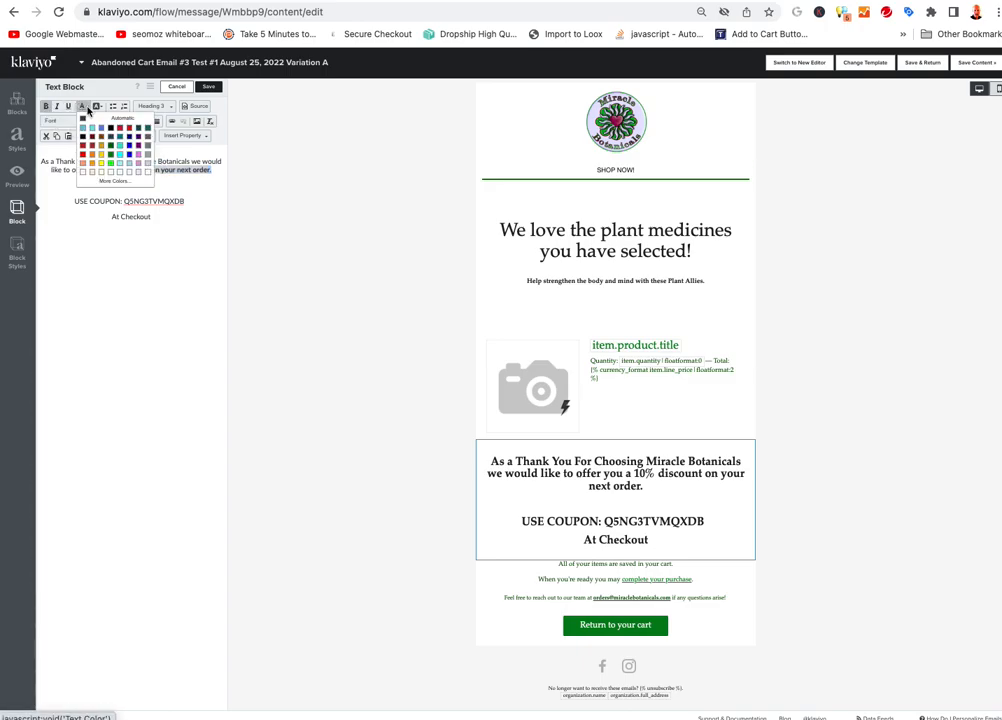
pyautogui.click(84, 154)
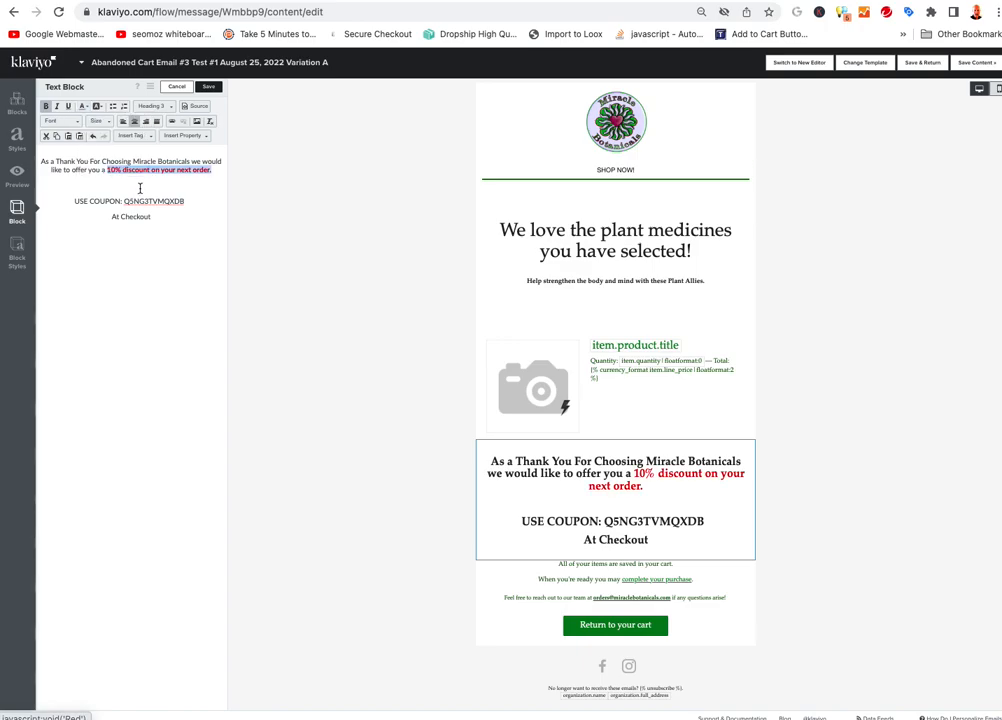
pyautogui.click(145, 188)
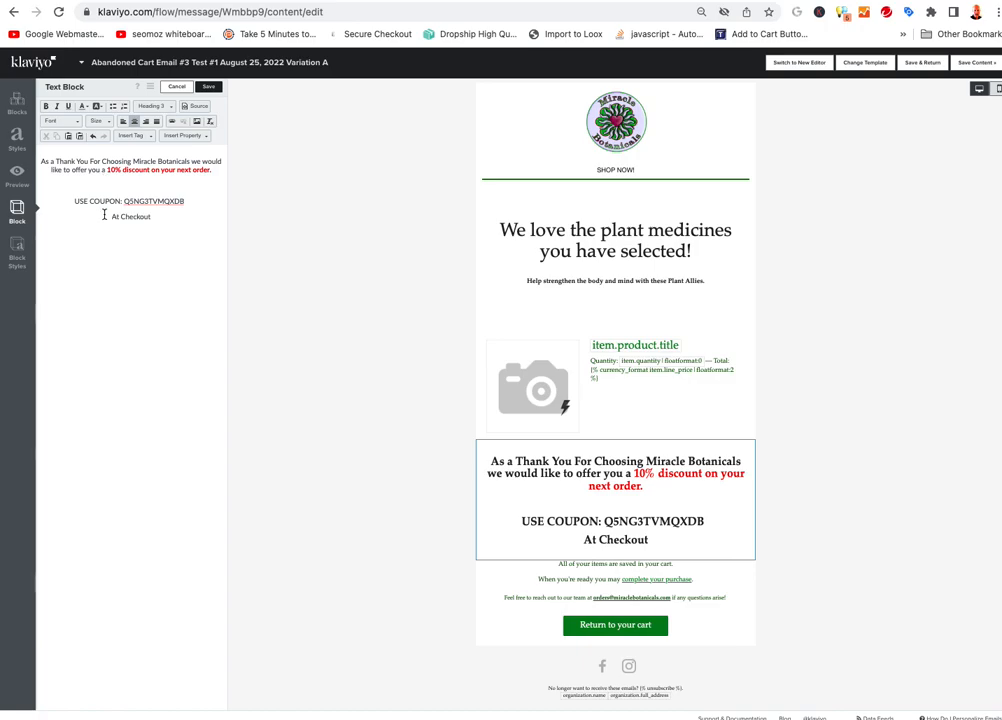
pyautogui.click(127, 168)
pyautogui.press('Return')
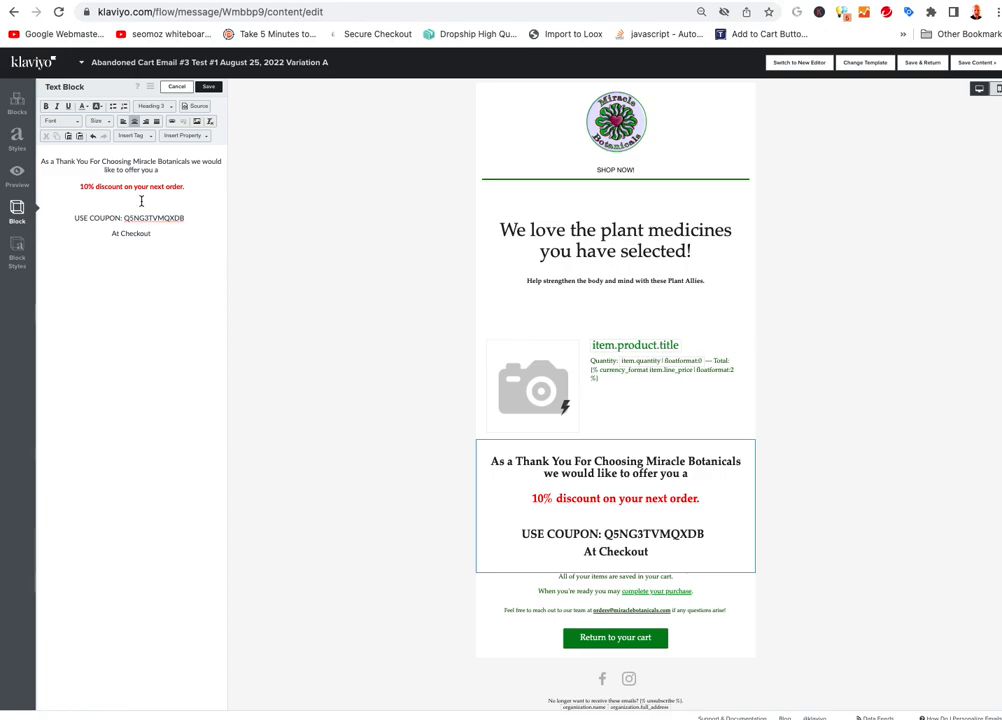
# Capitalise 'Discount' and enlarge the USE COUPON line to Heading 2
pyautogui.click(97, 186)
pyautogui.press('BackSpace')
pyautogui.write('D')
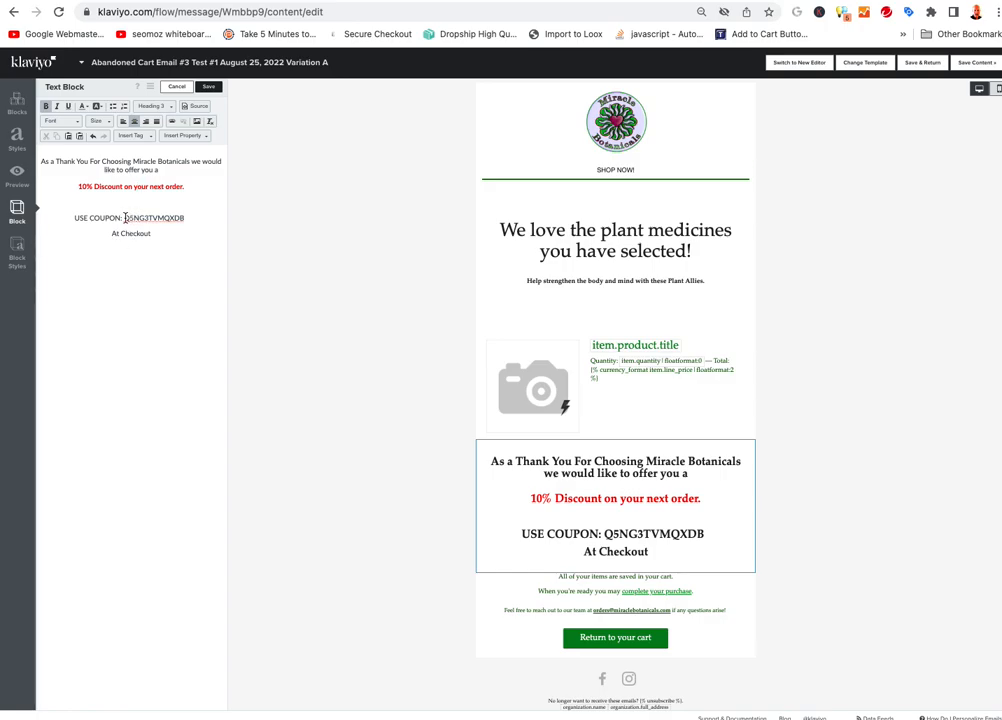
pyautogui.moveTo(122, 218); pyautogui.dragTo(77, 219)
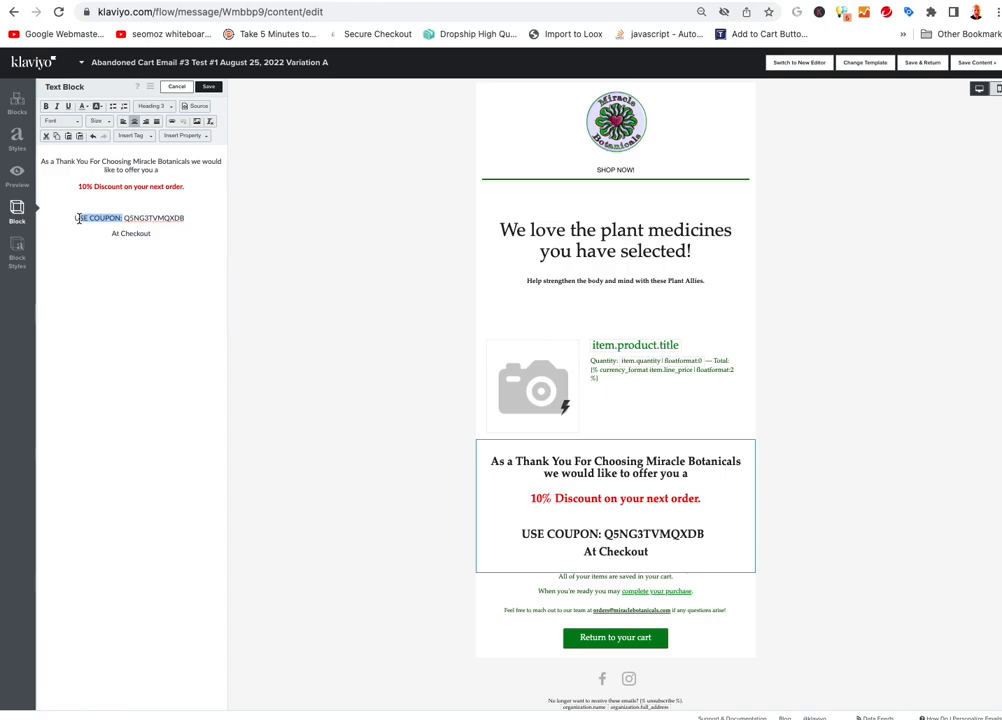
pyautogui.click(184, 233)
pyautogui.doubleClick(143, 218)
pyautogui.click(188, 226)
pyautogui.moveTo(188, 224); pyautogui.dragTo(69, 208)
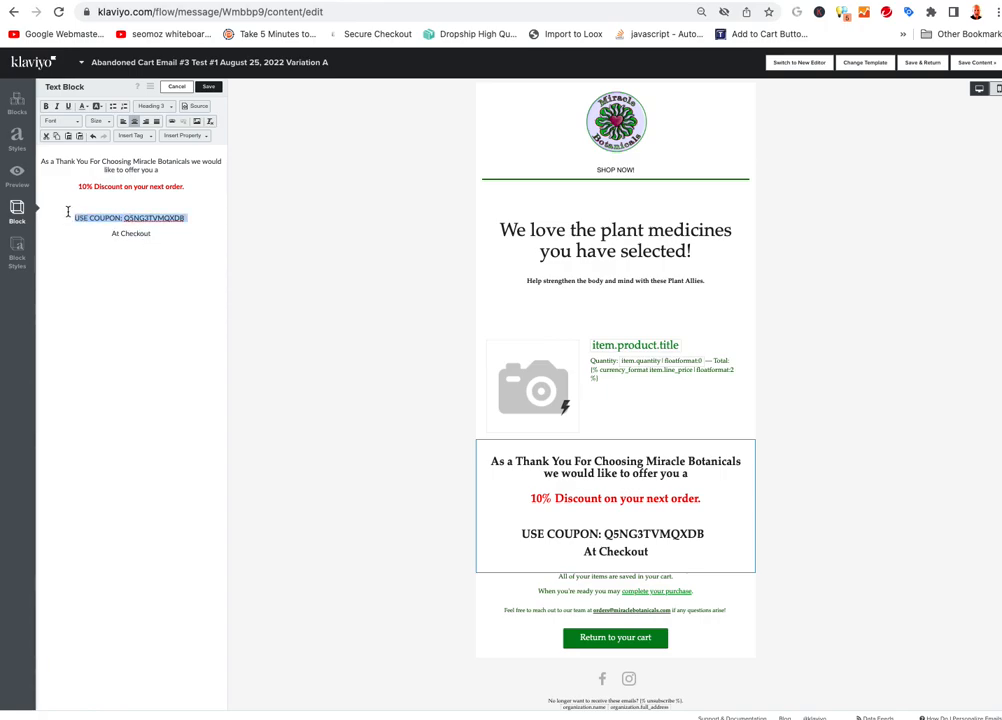
pyautogui.click(168, 106)
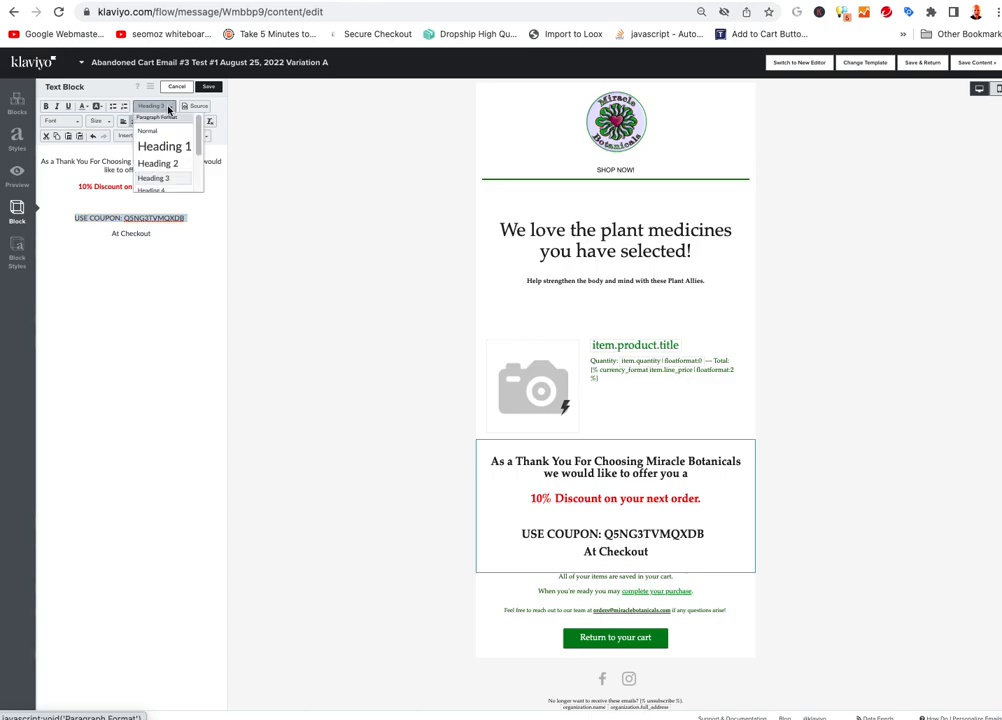
pyautogui.click(165, 163)
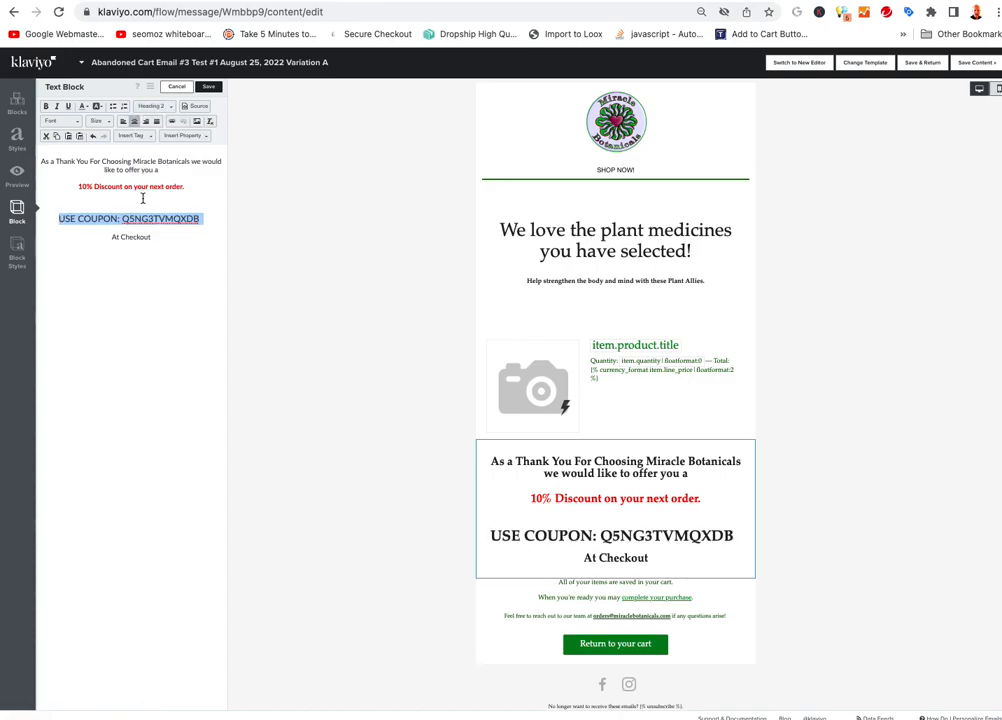
# Move the coupon code onto its own line and colour it red
pyautogui.click(122, 222)
pyautogui.press('Return')
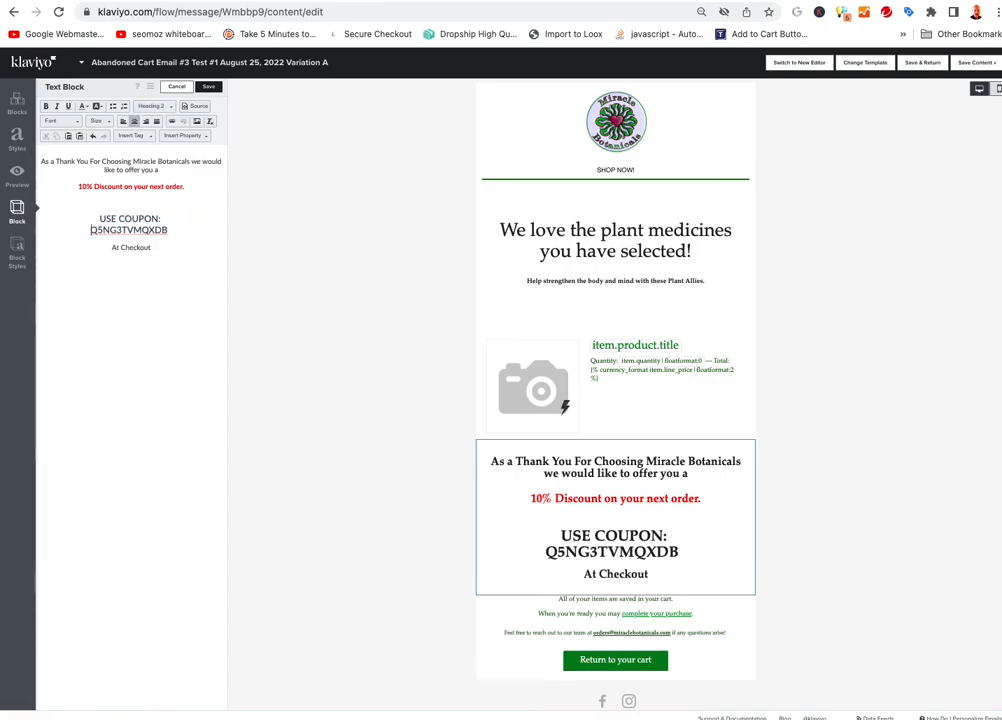
pyautogui.moveTo(171, 231); pyautogui.dragTo(72, 228)
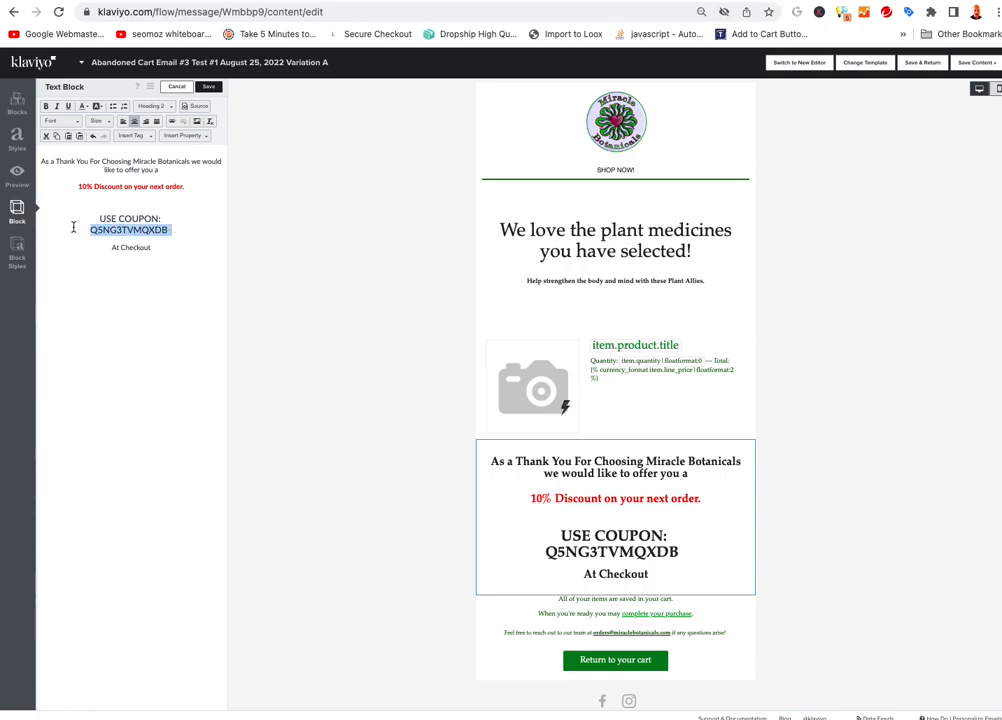
pyautogui.click(132, 234)
pyautogui.moveTo(176, 231); pyautogui.dragTo(77, 228)
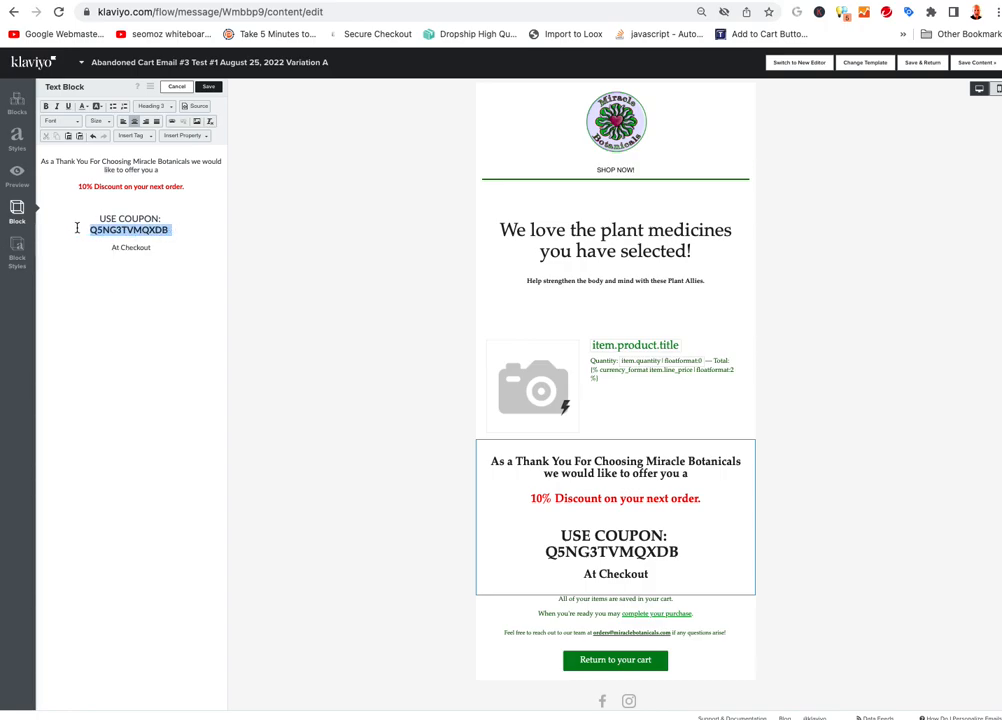
pyautogui.click(86, 110)
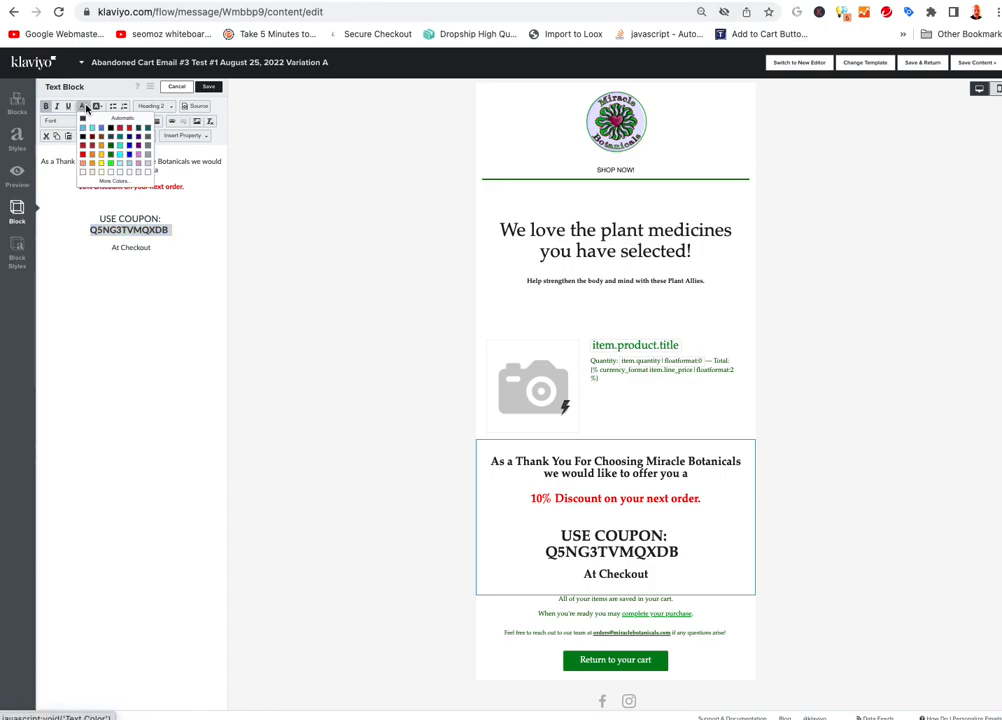
pyautogui.click(83, 148)
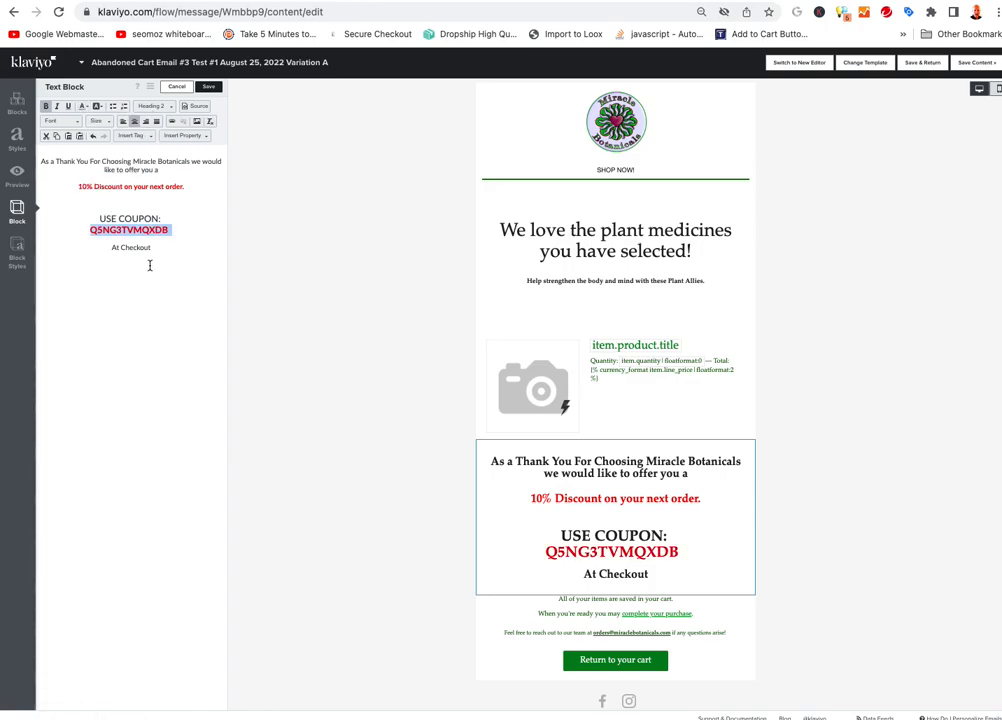
pyautogui.click(142, 288)
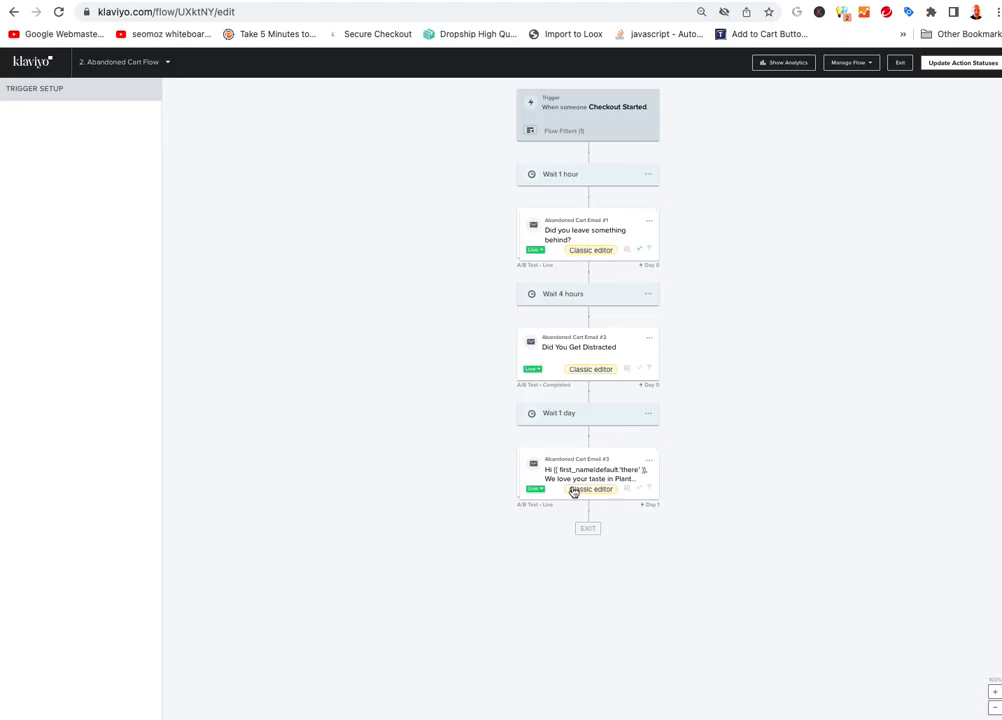
# Review the third cart email's Variation A and B content, then return to the flow
pyautogui.click(648, 464)
pyautogui.click(649, 464)
pyautogui.click(660, 471)
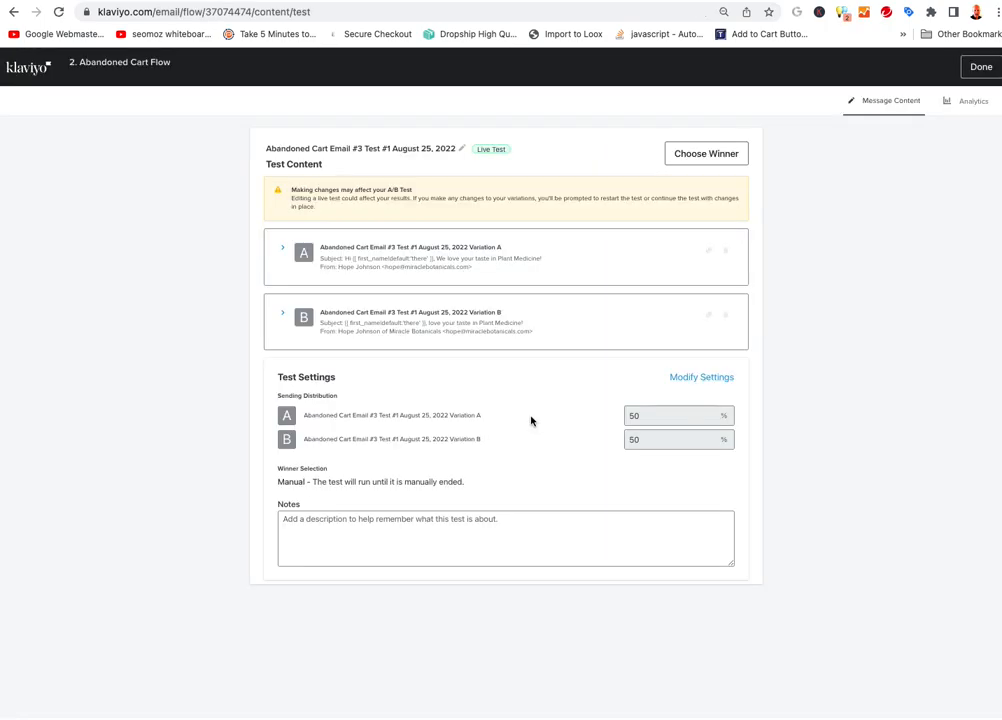
pyautogui.click(465, 327)
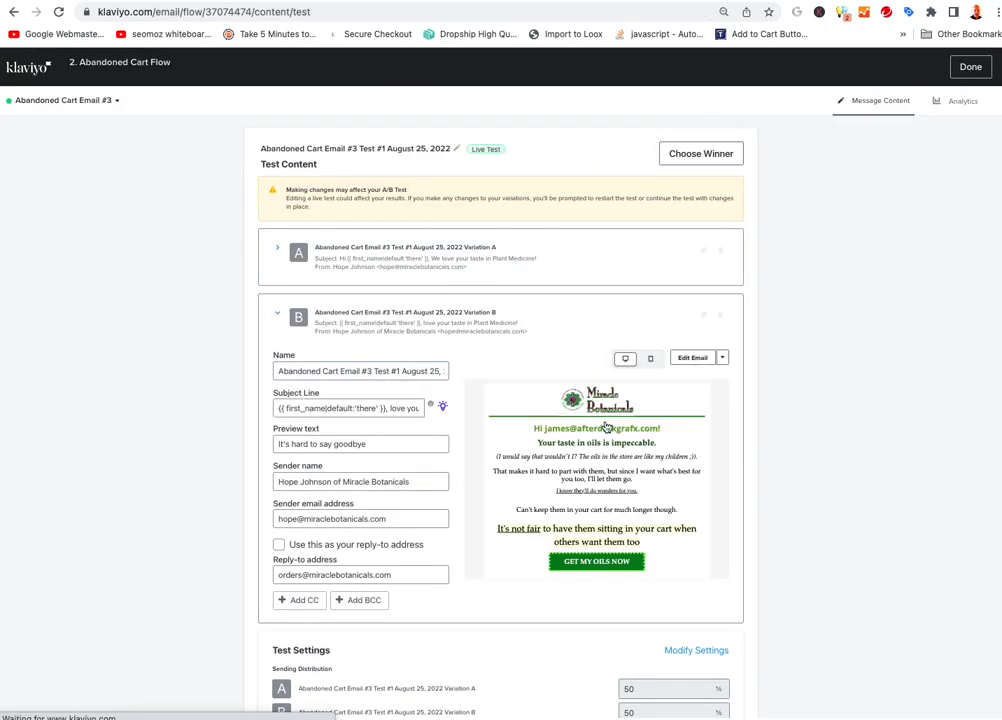
pyautogui.scroll(-5, 596, 505)
pyautogui.scroll(5, 600, 492)
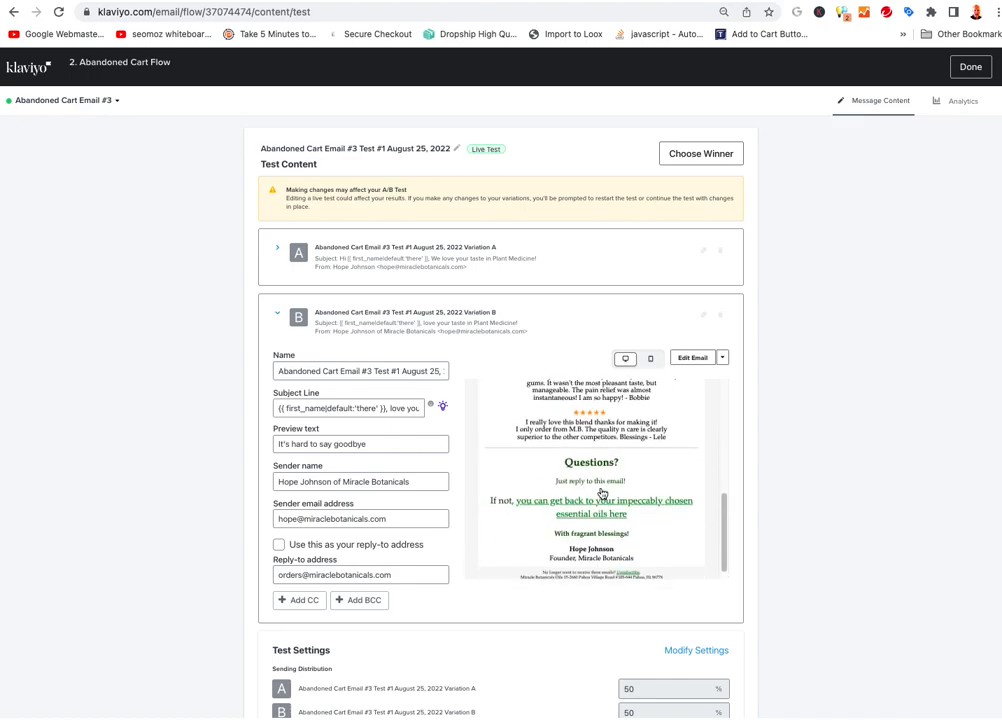
pyautogui.click(276, 314)
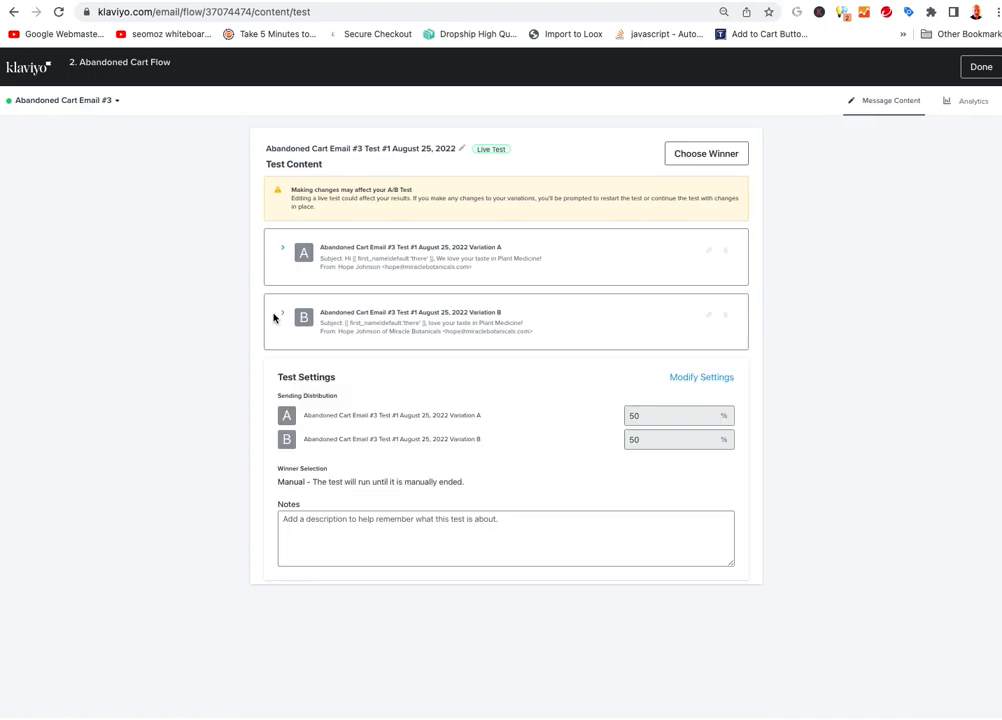
pyautogui.click(541, 264)
pyautogui.scroll(-5, 586, 410)
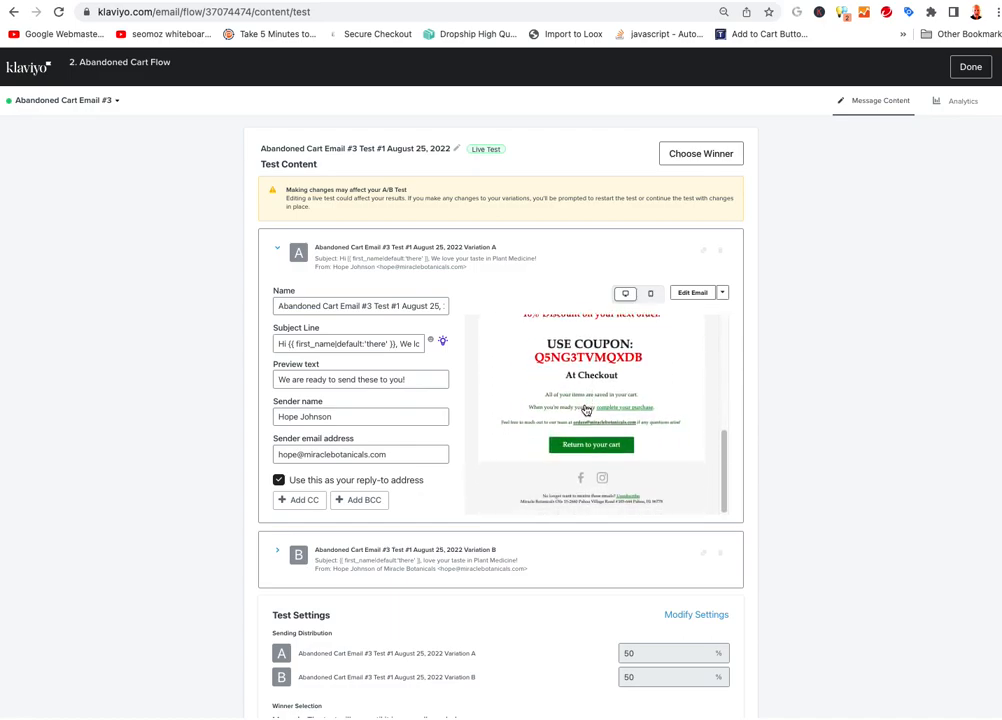
pyautogui.scroll(10, 590, 407)
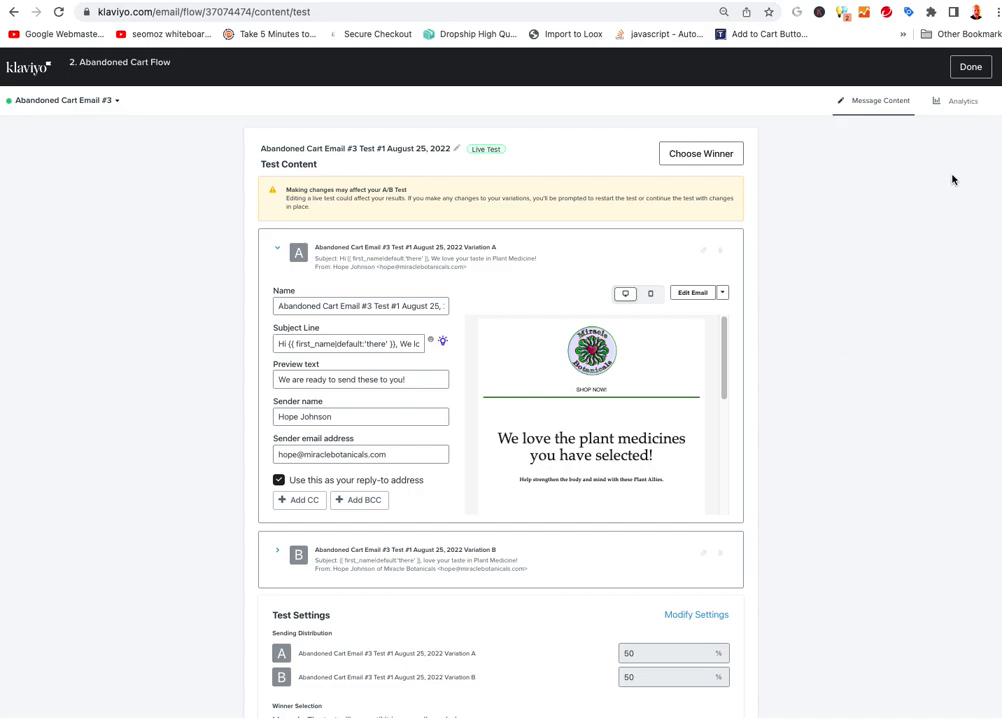
pyautogui.click(970, 67)
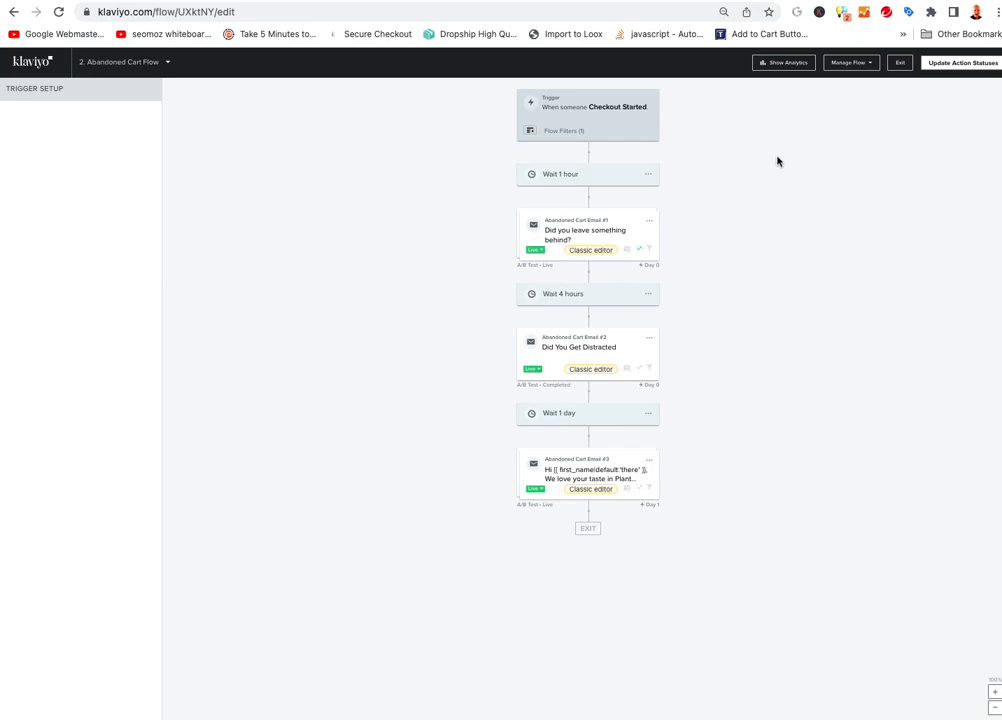
pyautogui.click(785, 65)
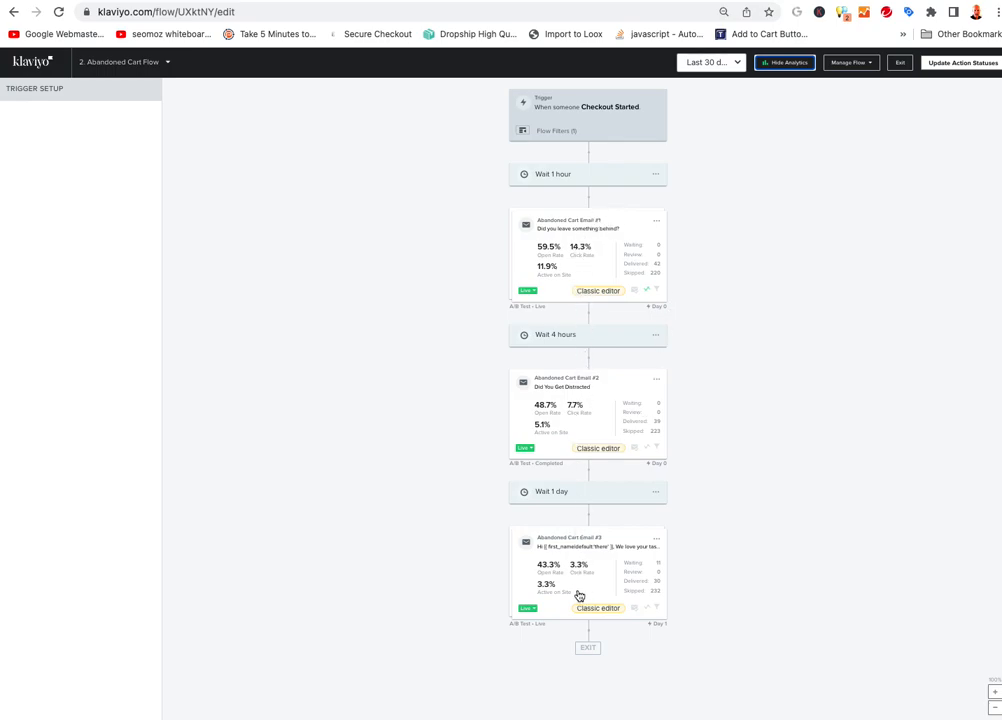
pyautogui.click(880, 122)
pyautogui.click(899, 63)
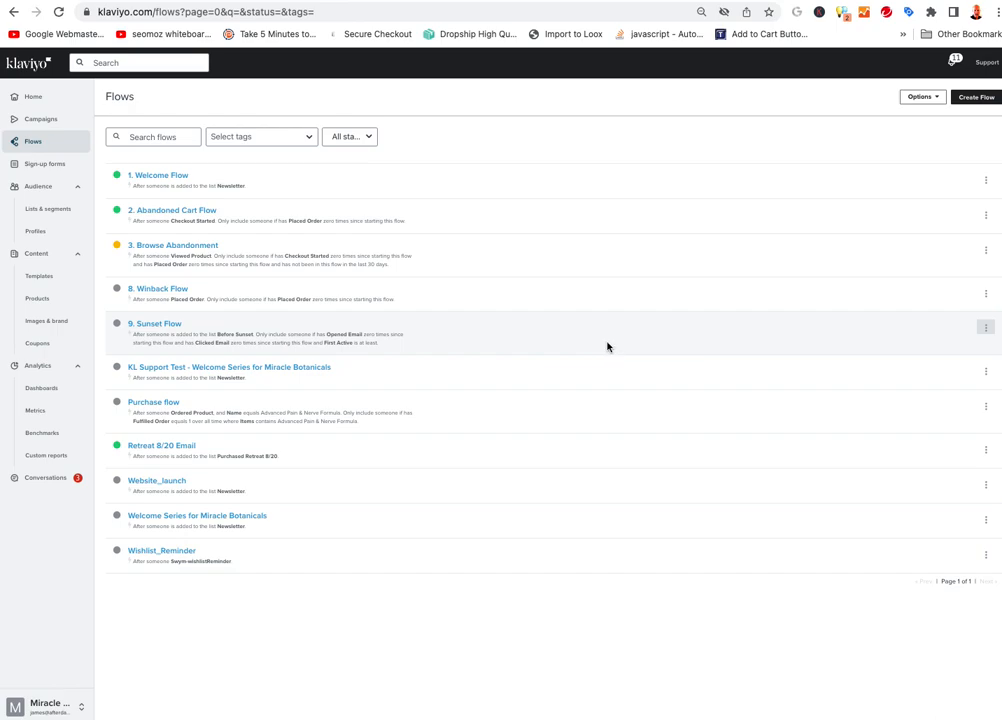
# Sort saved templates by Created, newest first, and open Welcome Email 4 Skin's actions
pyautogui.click(40, 145)
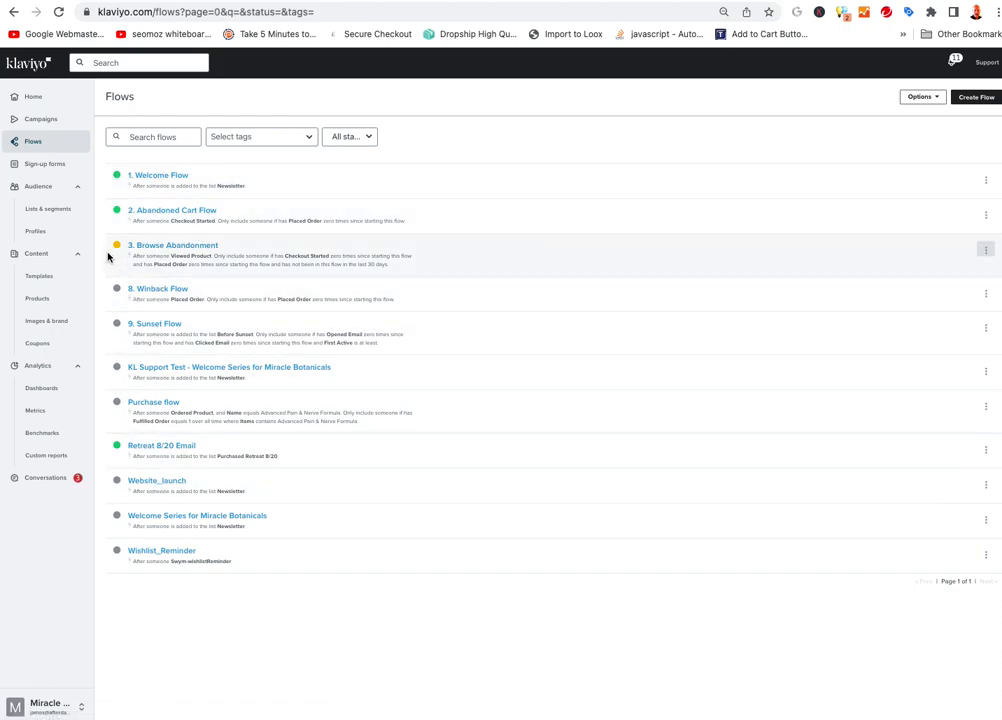
pyautogui.click(46, 279)
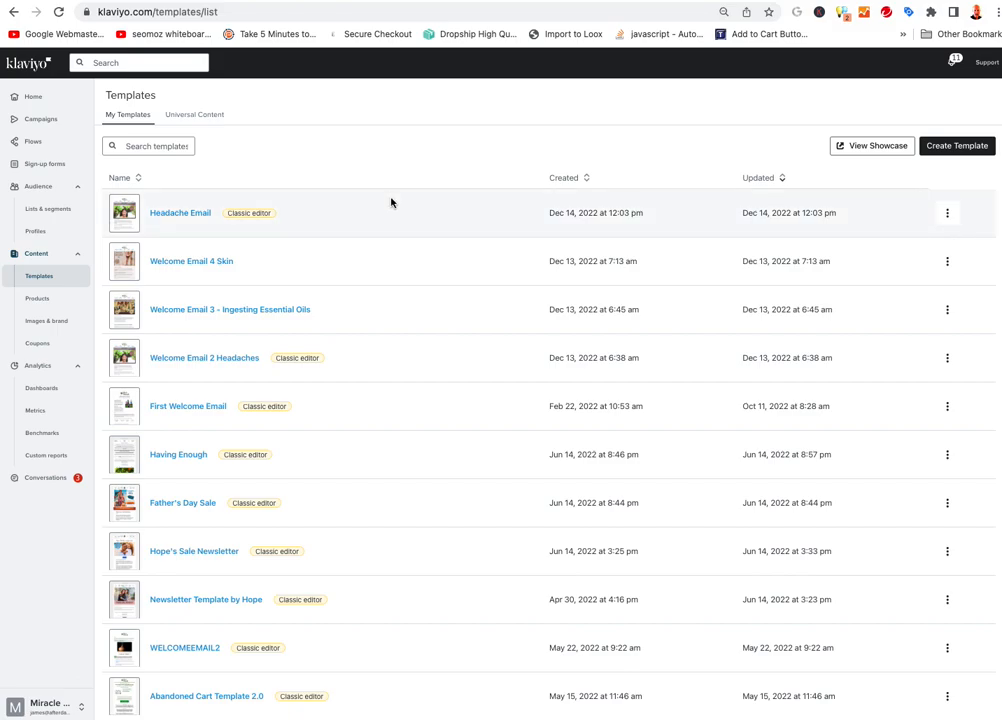
pyautogui.scroll(-3, 391, 202)
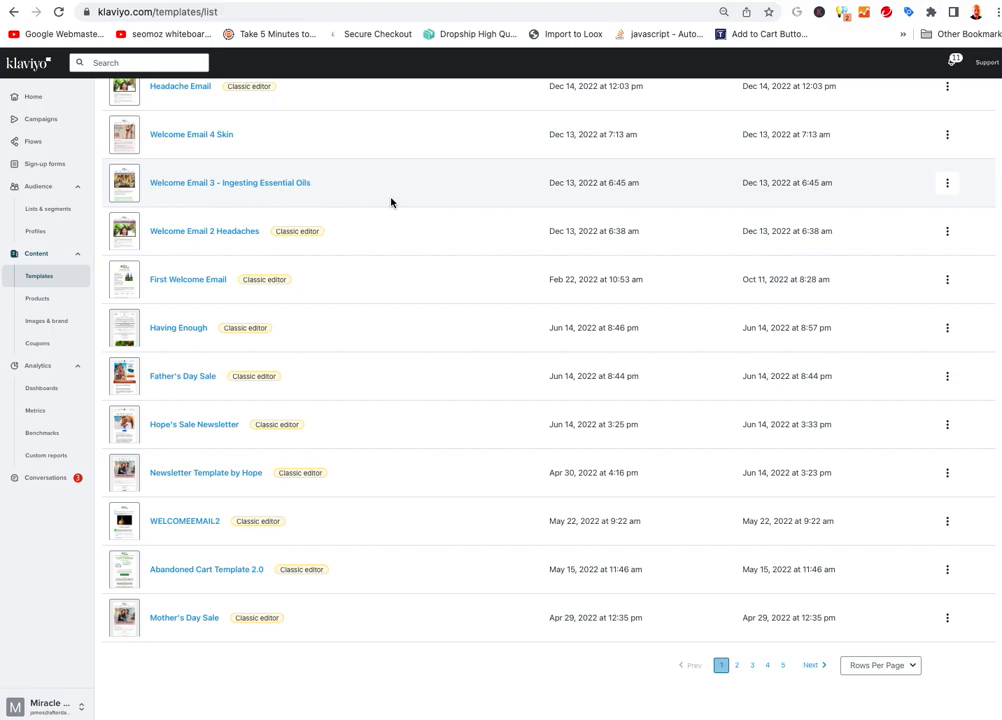
pyautogui.scroll(3, 391, 202)
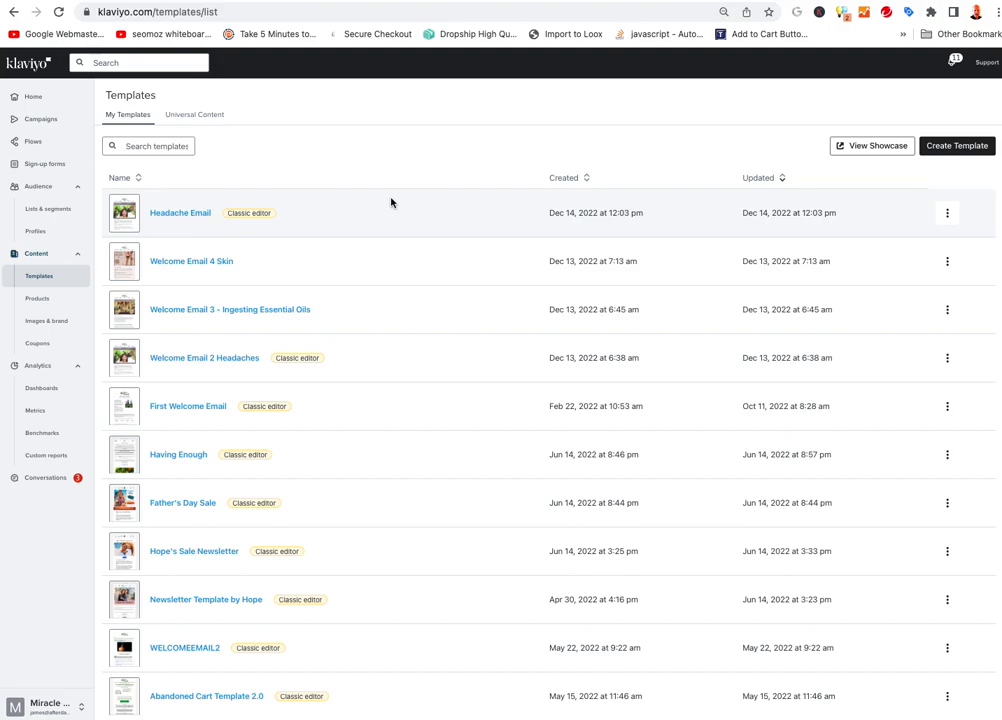
pyautogui.click(562, 178)
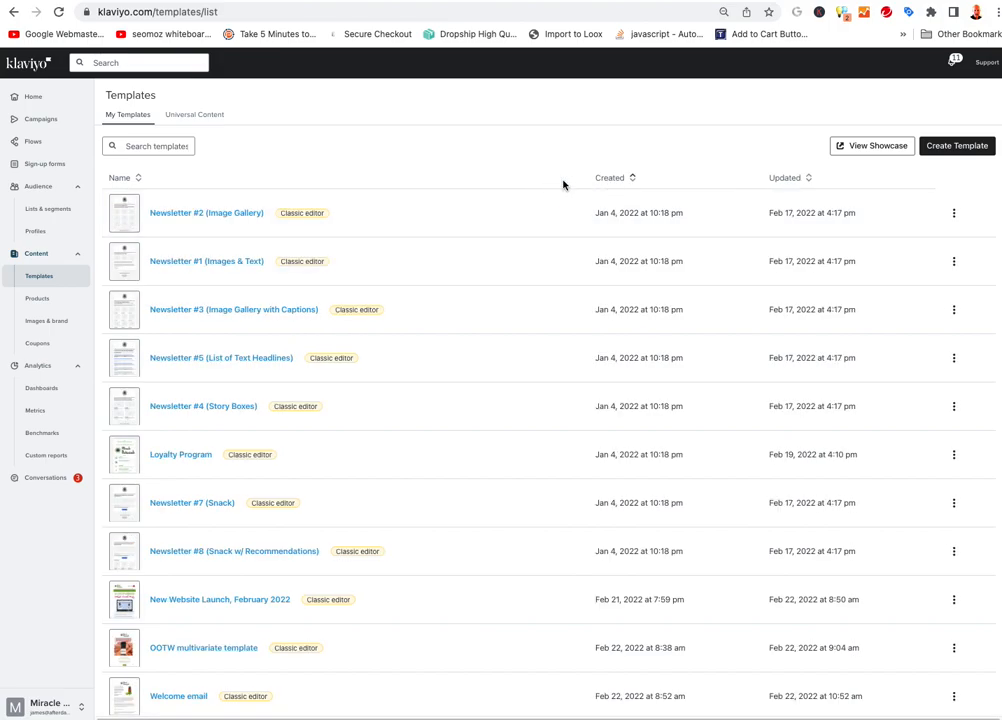
pyautogui.click(620, 182)
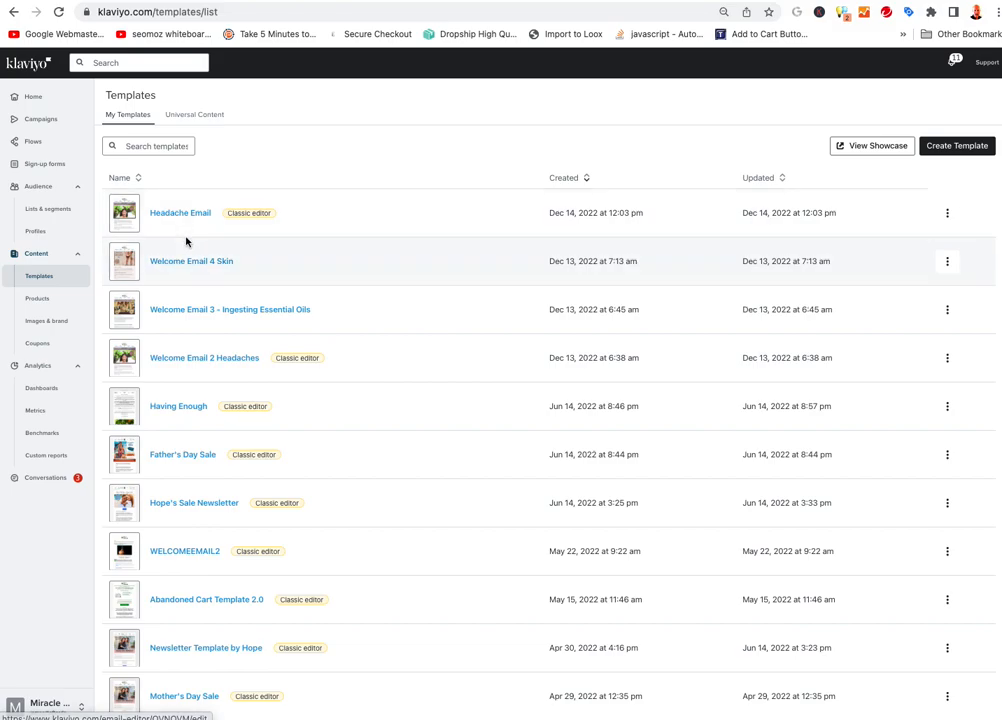
pyautogui.click(947, 261)
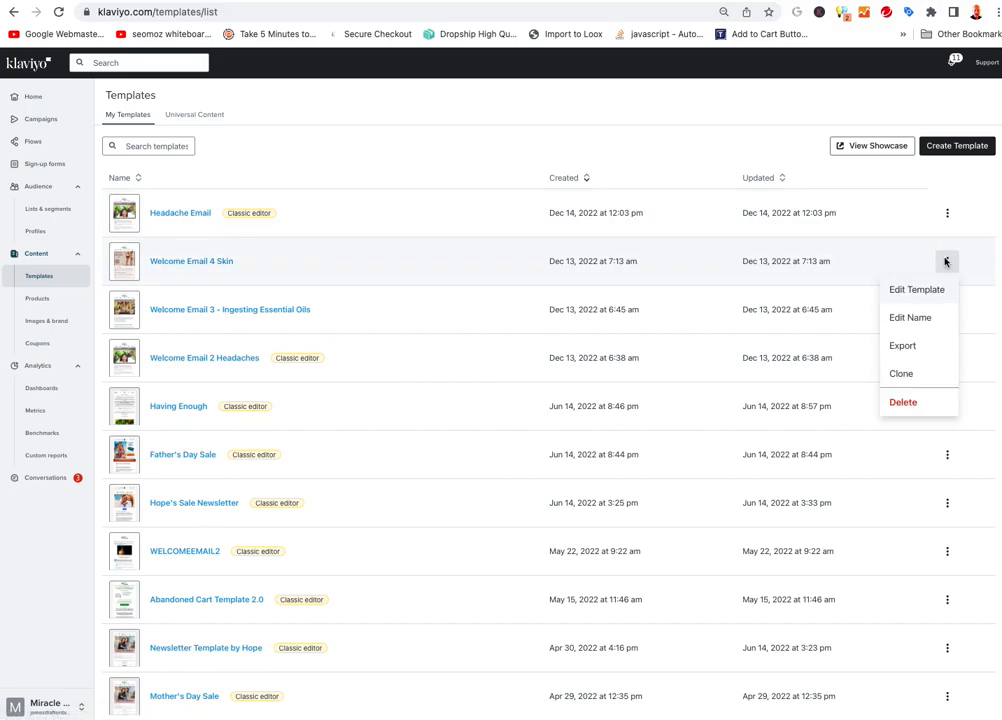
# Clone Welcome Email 4 Skin under the new name 'Essential Oil PRODUCT TEMPLATE'
pyautogui.click(912, 375)
pyautogui.click(451, 206)
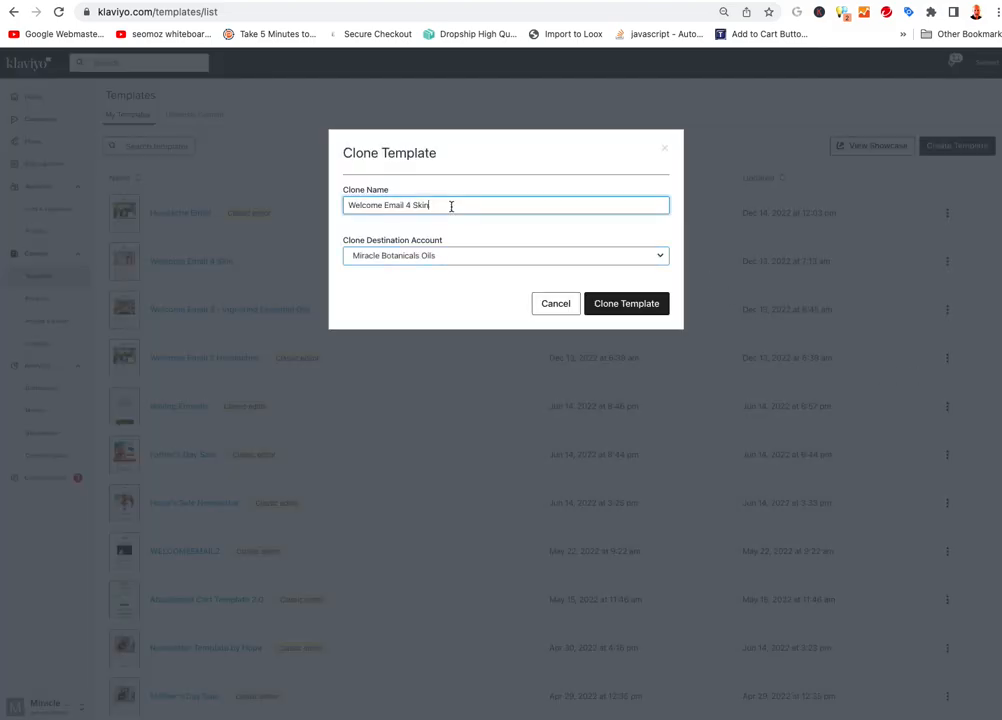
pyautogui.press('super+a')
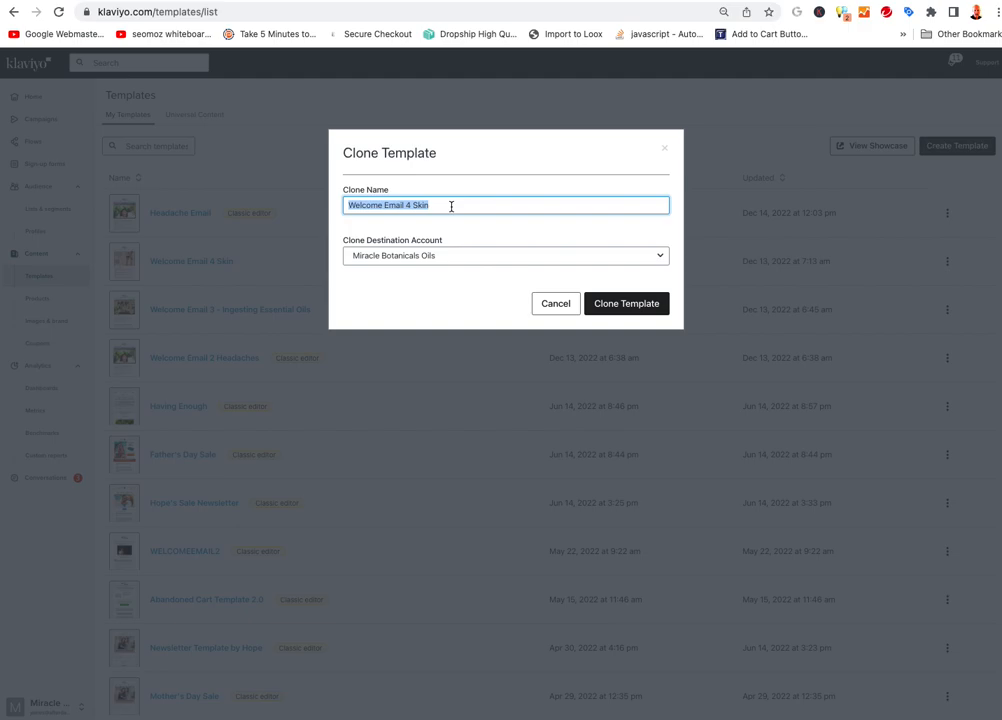
pyautogui.write('Essential Oil PRODUCT TEMPLATE')
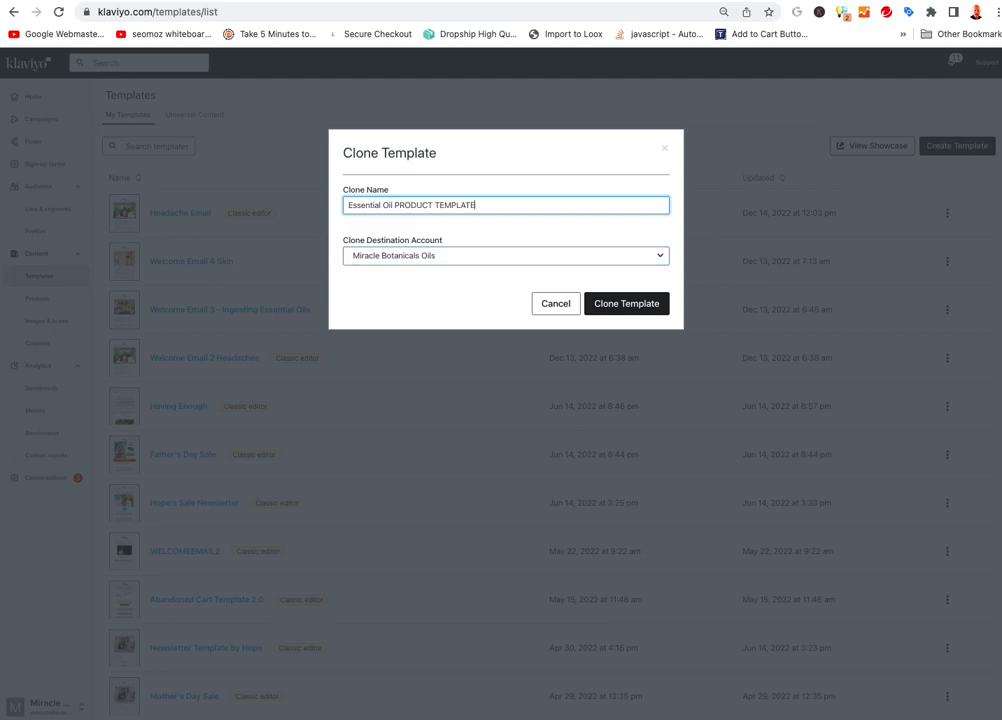
pyautogui.click(628, 305)
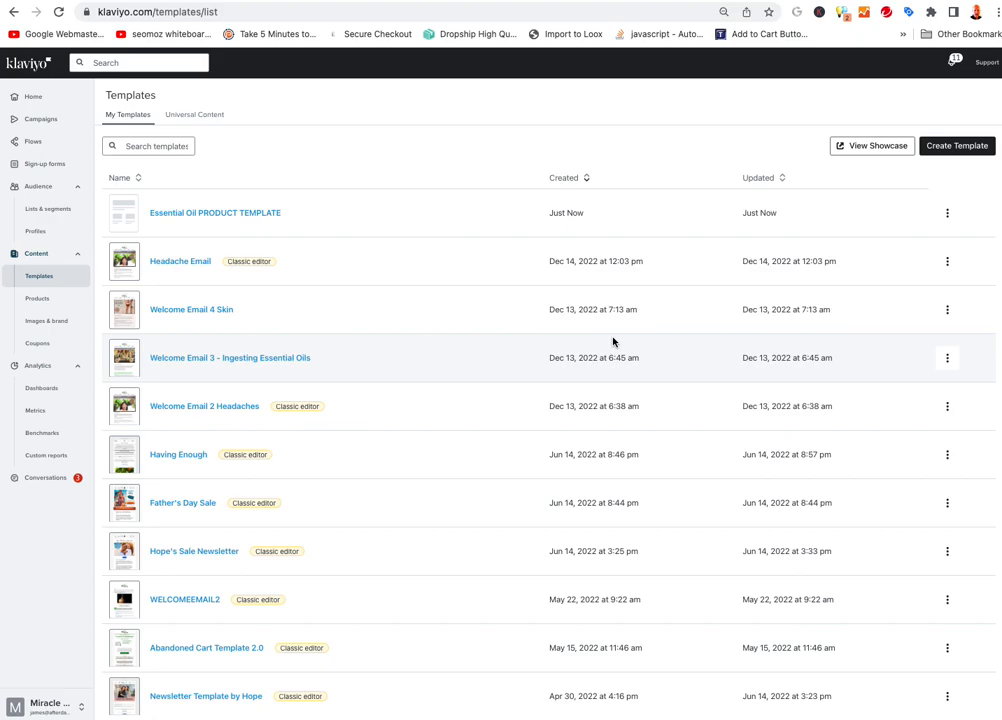
# Open Essential Oil PRODUCT TEMPLATE, dismiss the announcement, and duplicate the 'Below I've listed' text block
pyautogui.click(195, 214)
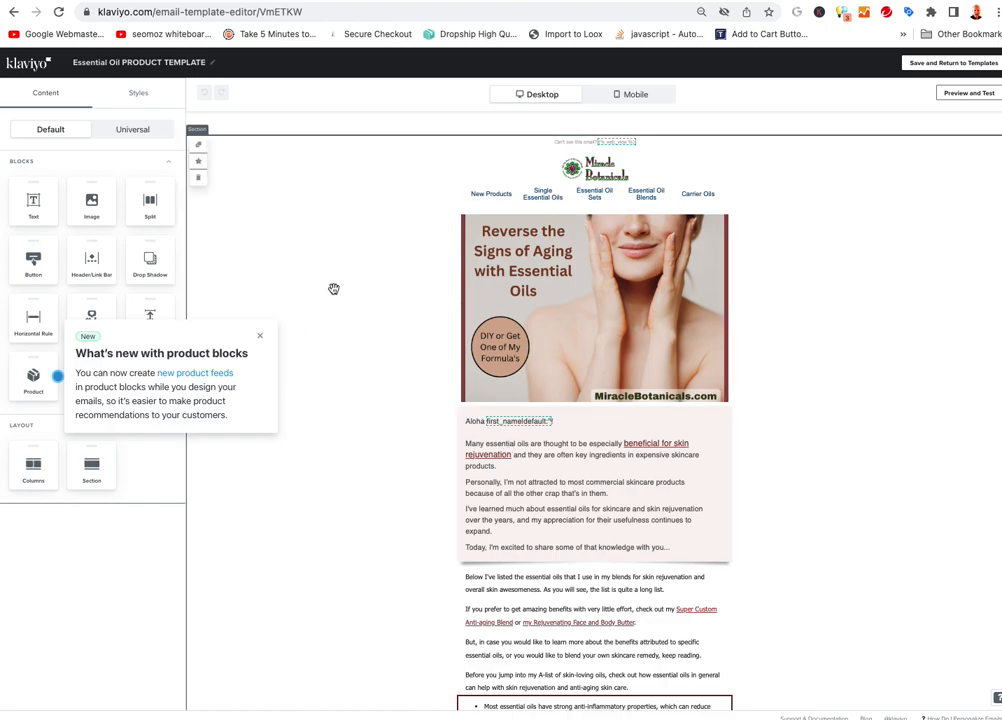
pyautogui.click(259, 336)
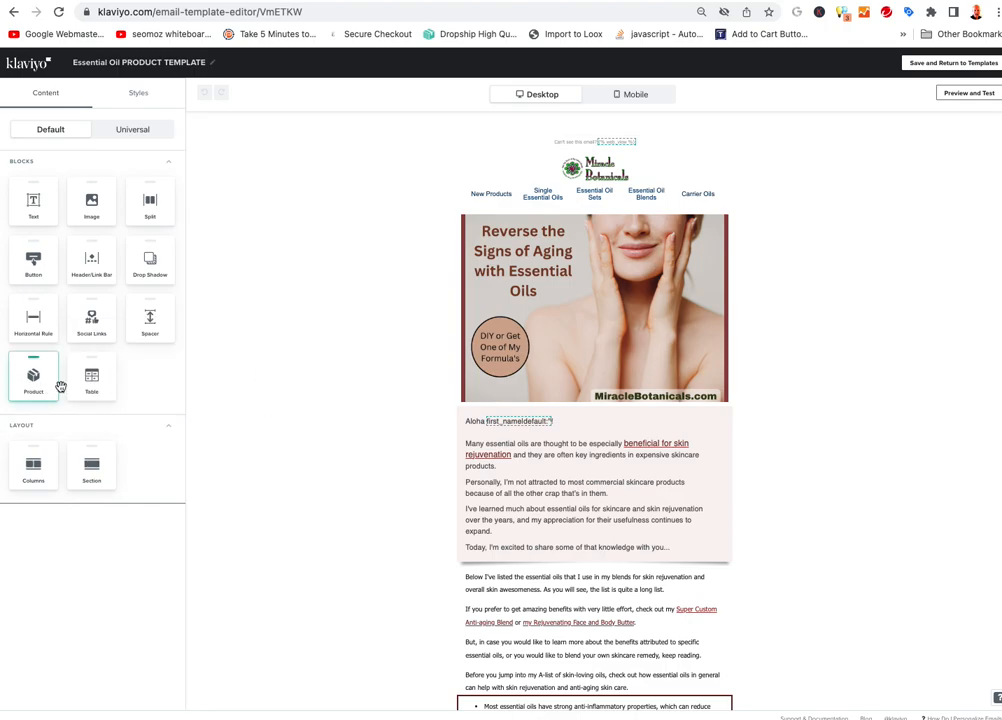
pyautogui.scroll(-3, 553, 473)
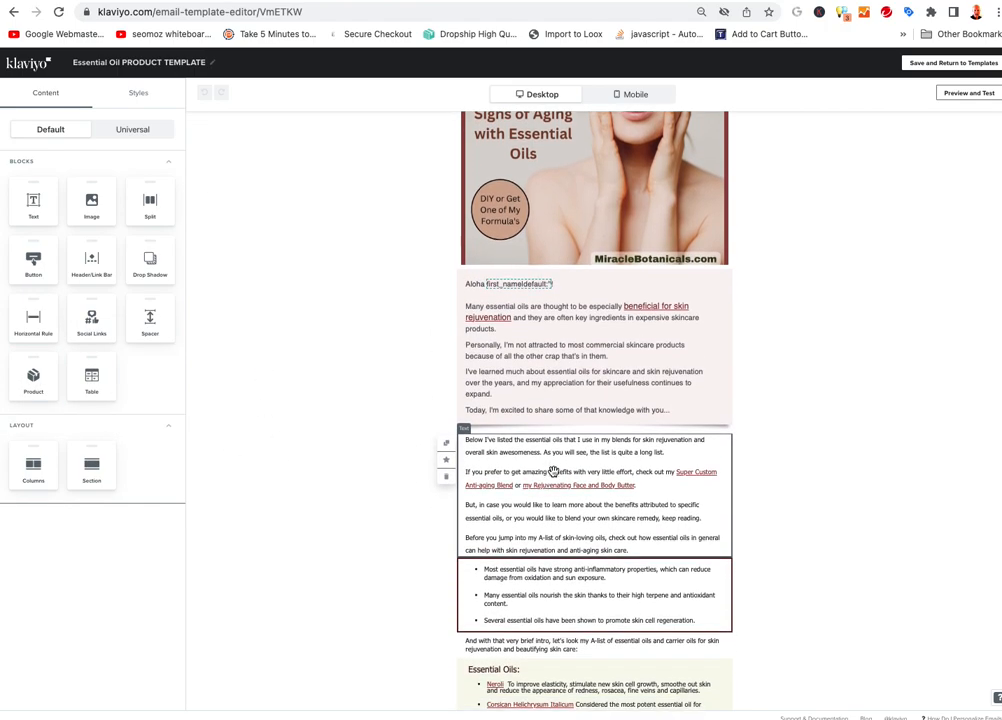
pyautogui.scroll(-5, 553, 473)
pyautogui.scroll(-15, 548, 464)
pyautogui.scroll(-2, 549, 466)
pyautogui.scroll(20, 549, 466)
pyautogui.scroll(-2, 549, 469)
pyautogui.scroll(-1, 518, 500)
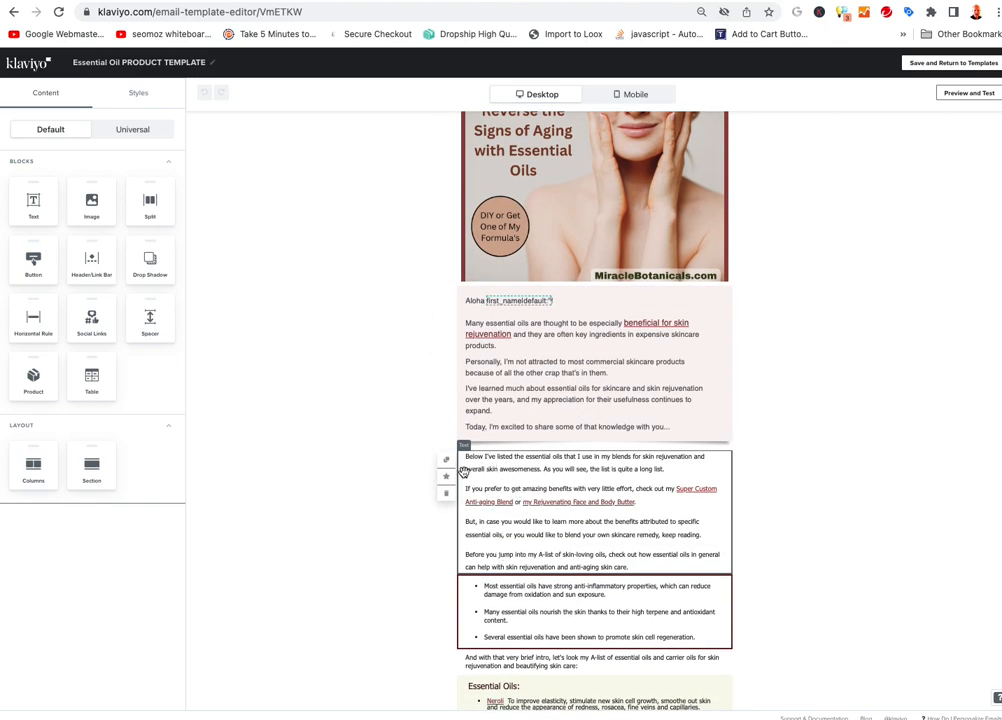
pyautogui.click(446, 459)
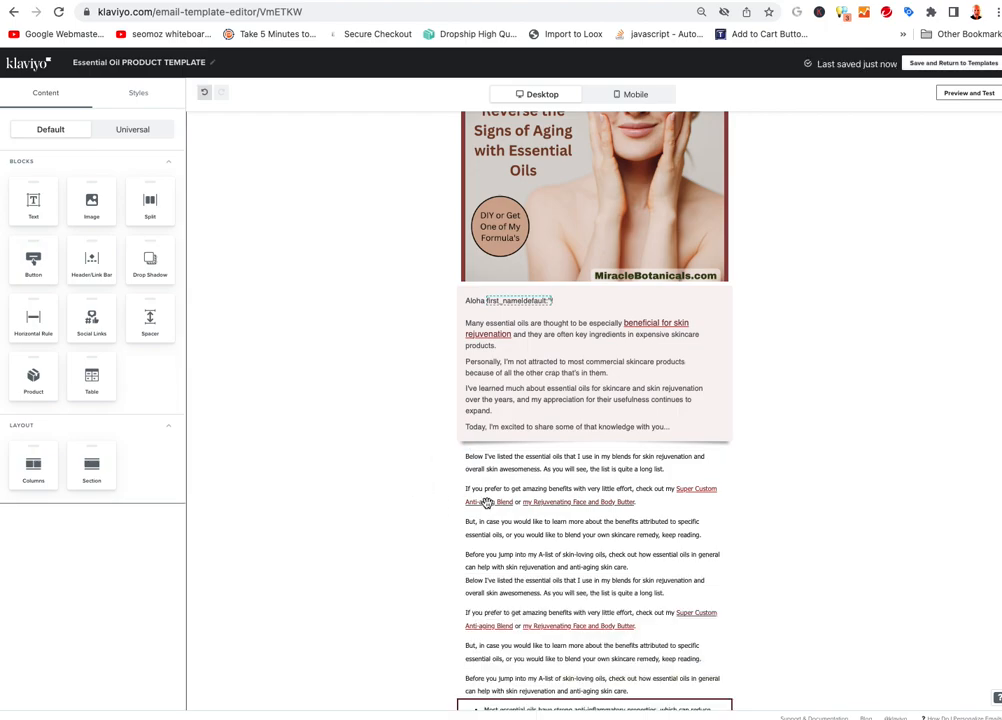
pyautogui.click(512, 470)
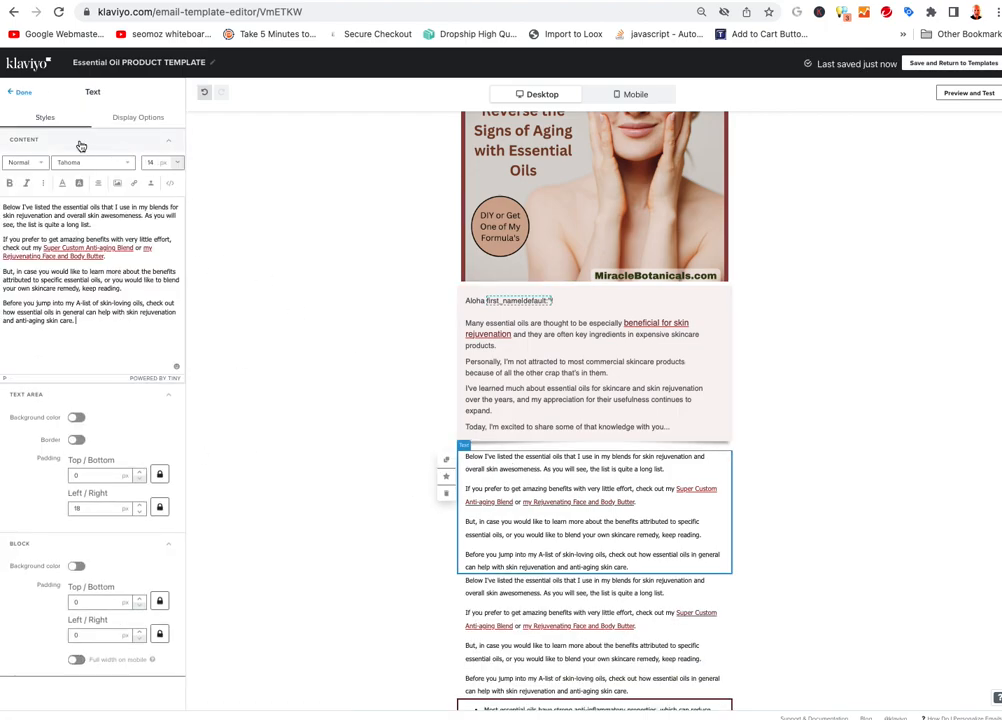
# Add a product block under the pink introduction and retype the text below as 'PRODUCTS WE THINK YOU WILL LIKE:'
pyautogui.click(17, 93)
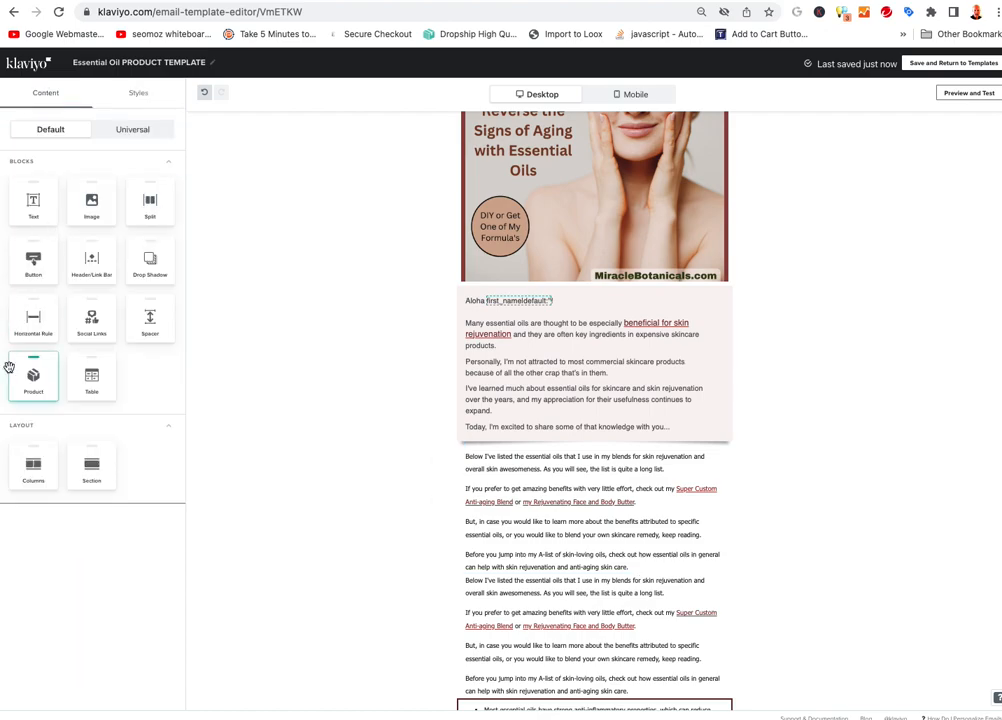
pyautogui.moveTo(31, 380); pyautogui.dragTo(510, 488)
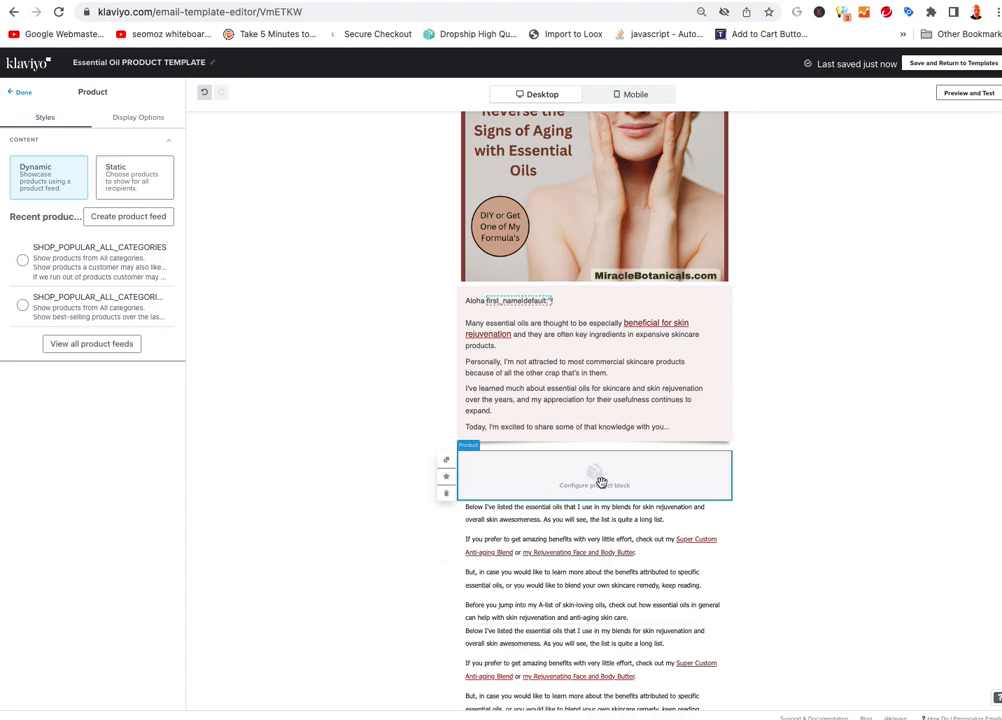
pyautogui.click(519, 532)
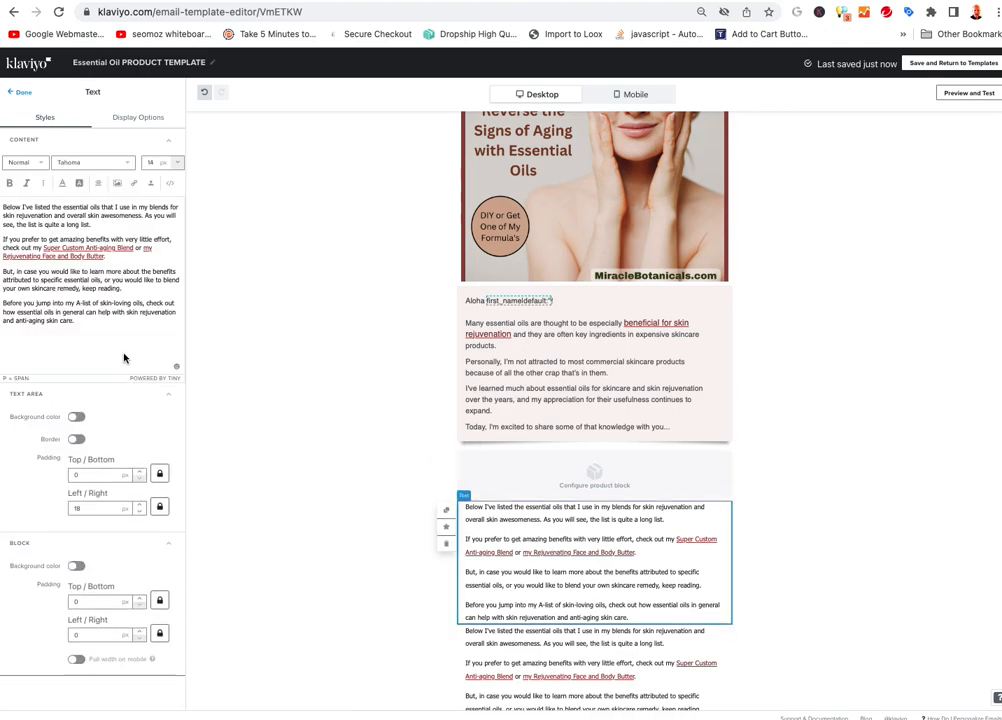
pyautogui.click(103, 298)
pyautogui.hotkey('ctrl', 'a')
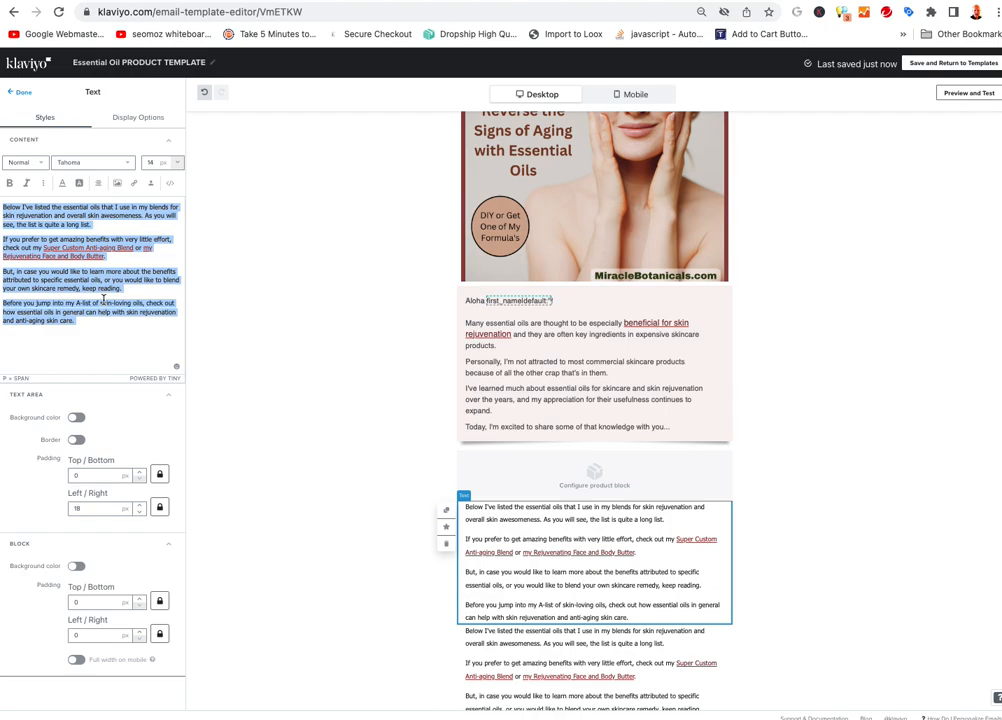
pyautogui.write('PRODUCTS WE THINK YOU WILL LIKE:')
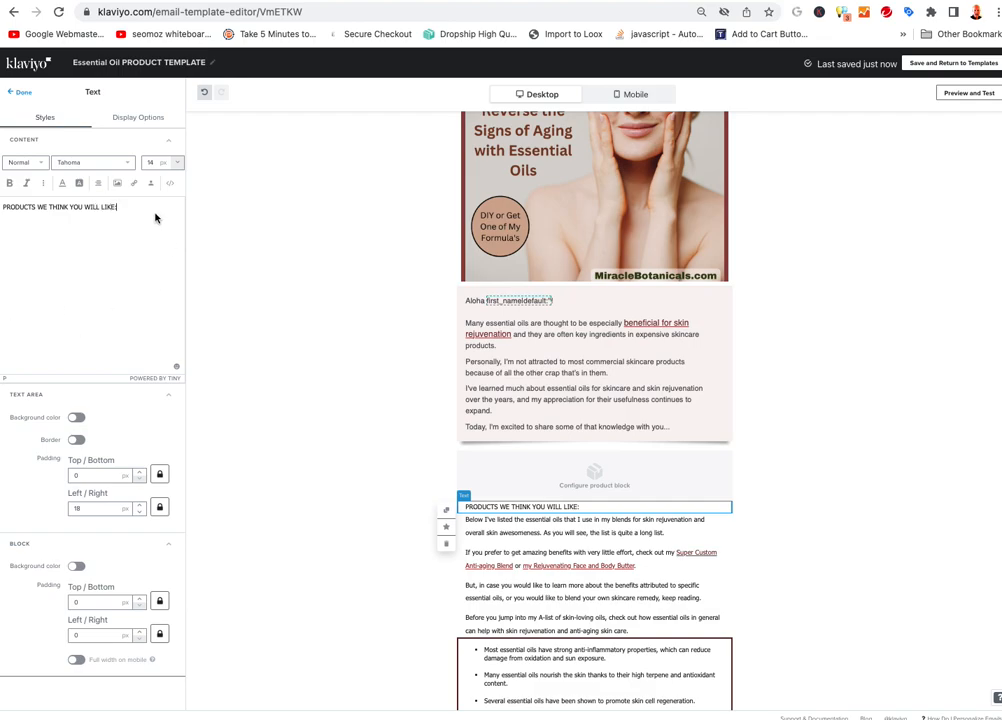
# Make the PRODUCTS WE THINK YOU WILL LIKE: heading bold at 20 px
pyautogui.moveTo(155, 218); pyautogui.dragTo(3, 207)
pyautogui.press('super+b')
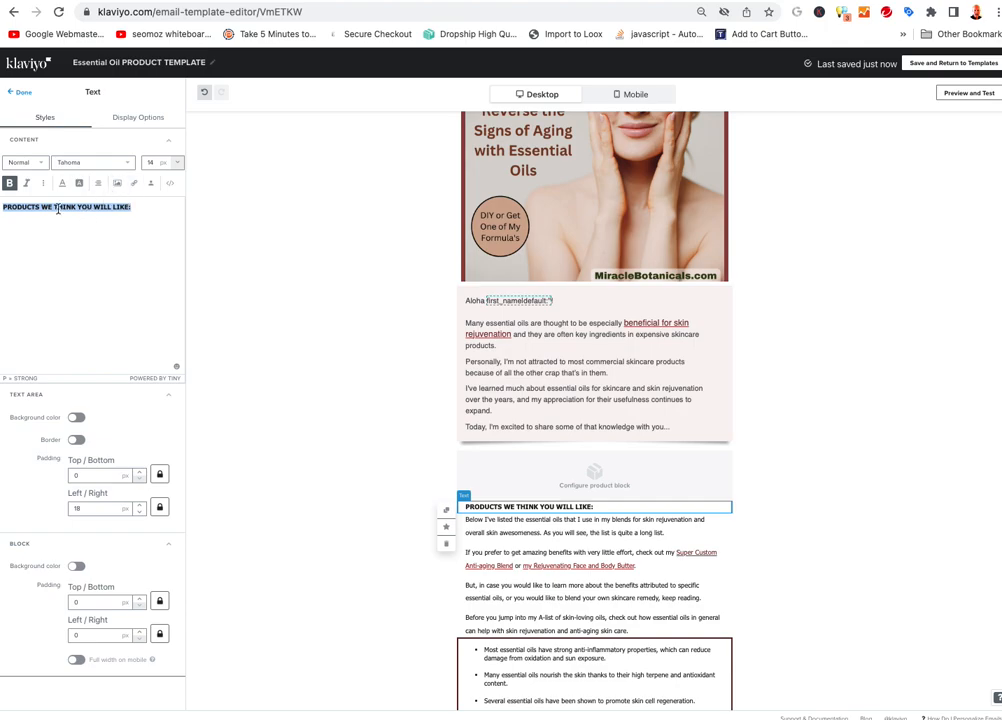
pyautogui.click(155, 162)
pyautogui.press('Up')
pyautogui.press('Up')
pyautogui.press('Up')
pyautogui.press('Up')
pyautogui.press('Up')
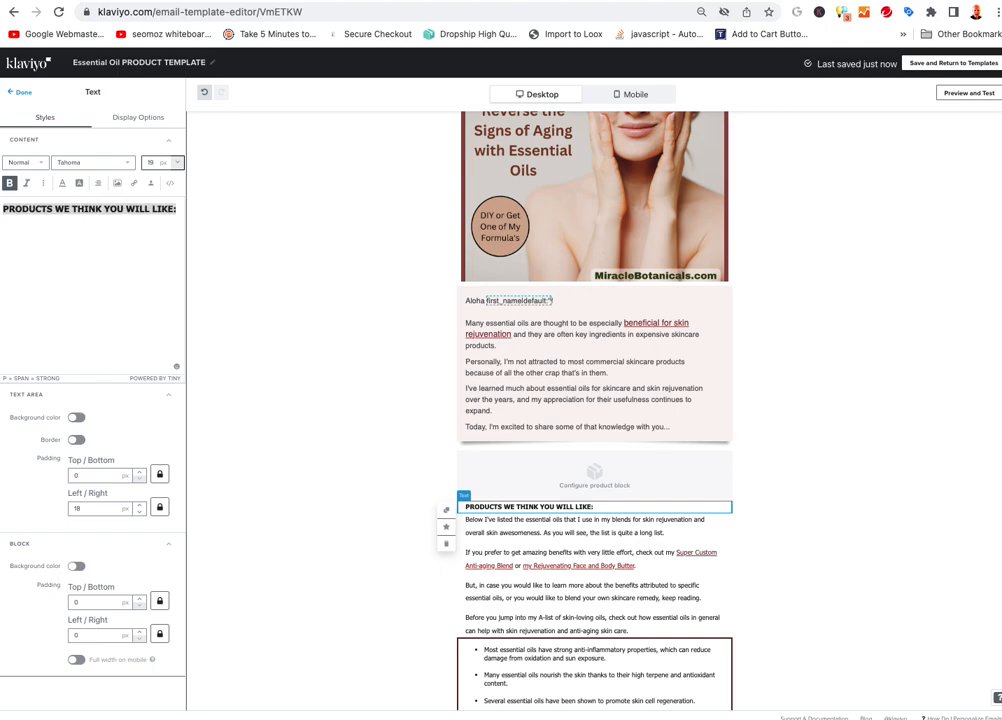
pyautogui.press('Up')
pyautogui.click(110, 280)
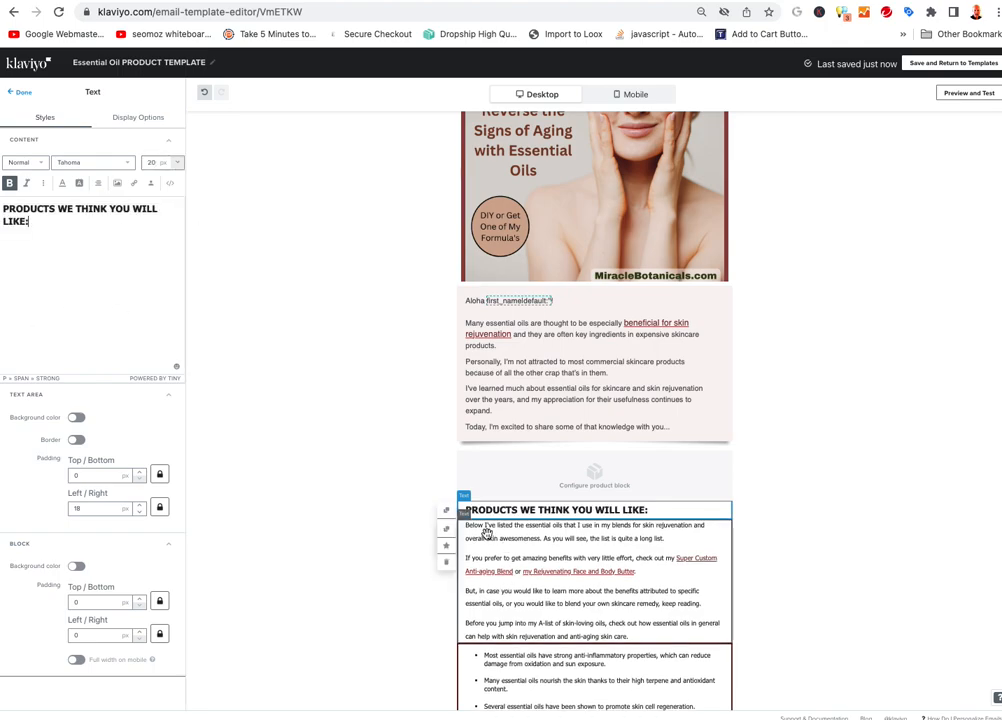
# Drag the heading block above the empty product block
pyautogui.click(545, 561)
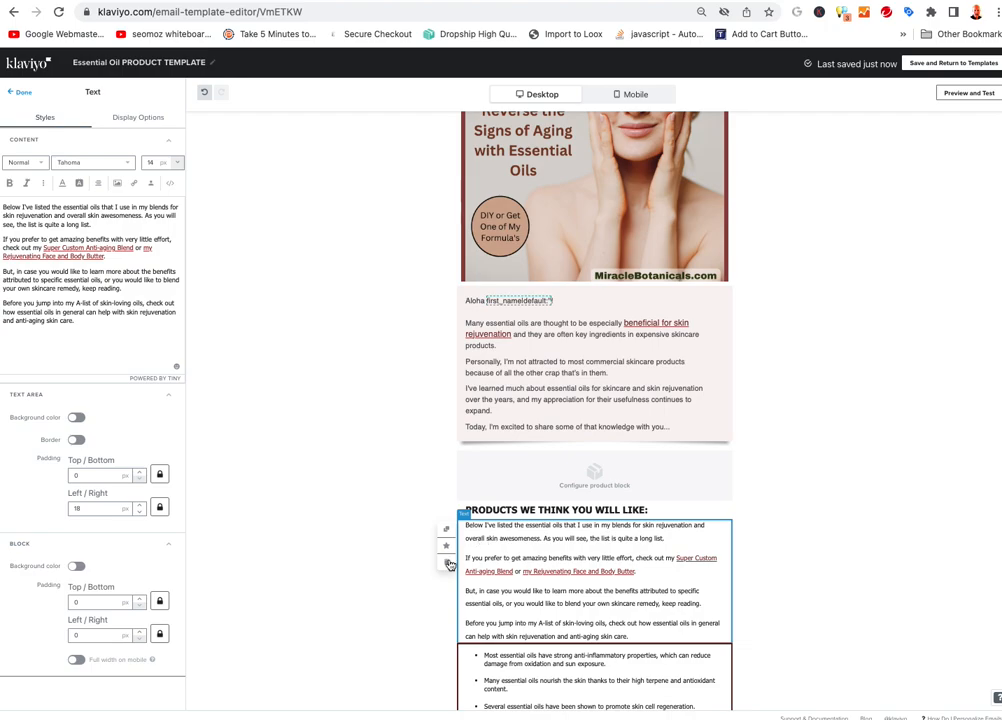
pyautogui.scroll(-2, 353, 566)
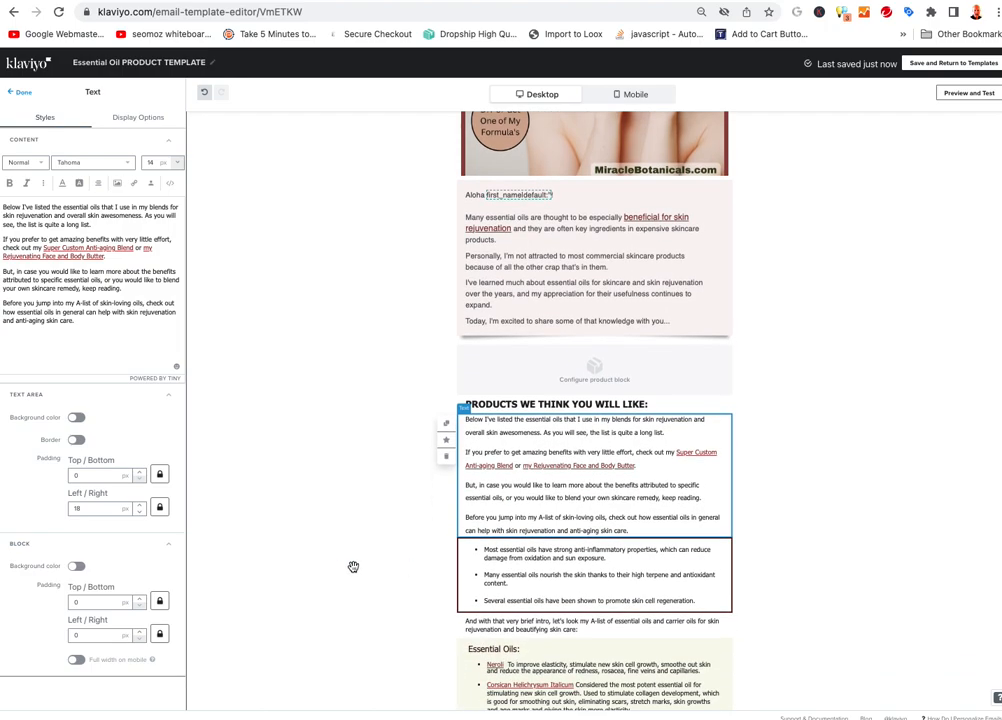
pyautogui.scroll(1, 425, 526)
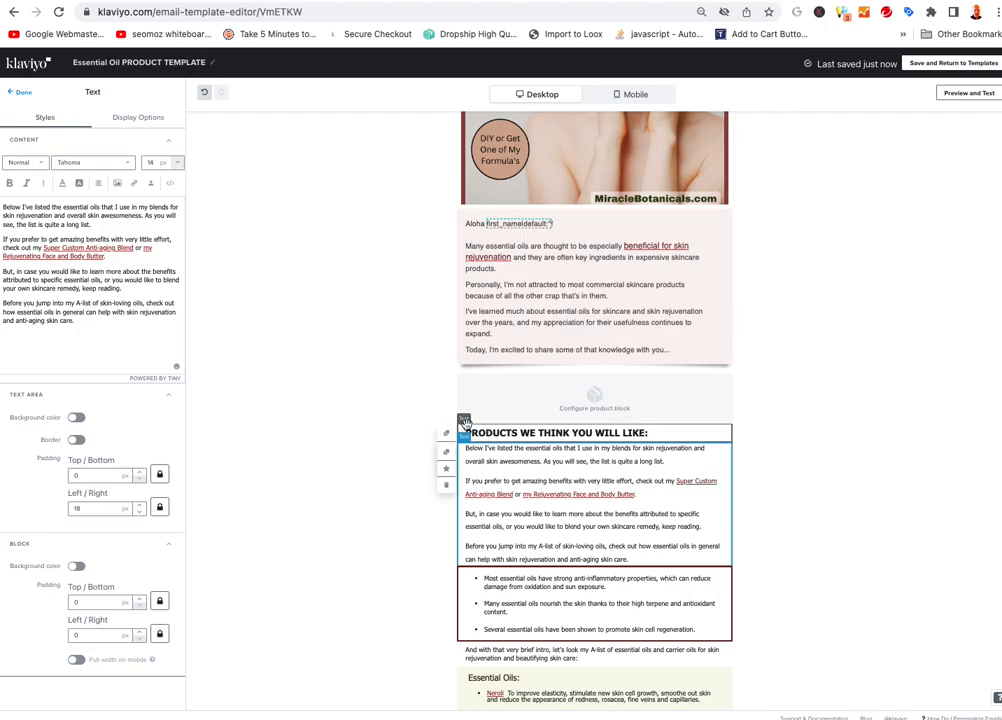
pyautogui.moveTo(537, 436); pyautogui.dragTo(530, 383)
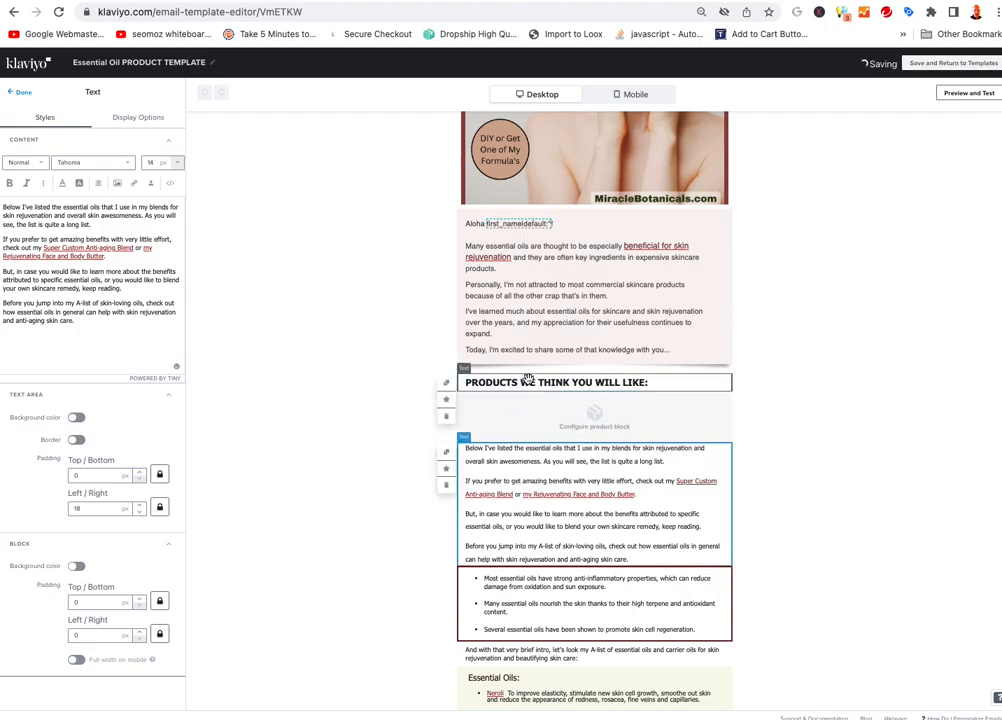
# Switch the product block's content to Static and open the Browse Products catalogue
pyautogui.click(579, 425)
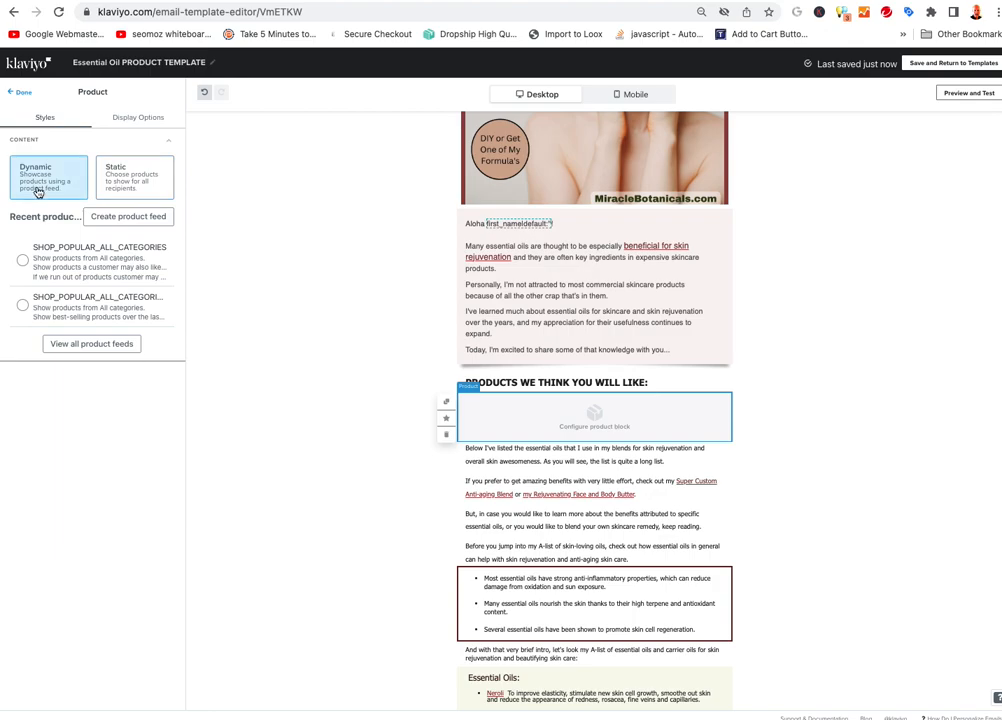
pyautogui.click(144, 176)
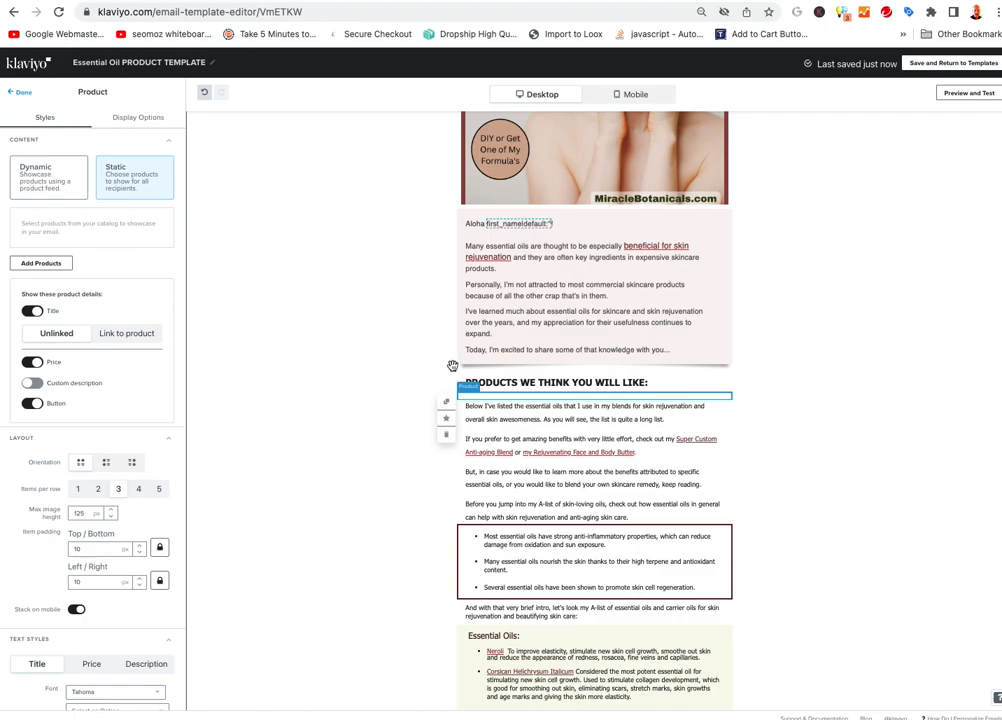
pyautogui.scroll(2, 536, 280)
pyautogui.scroll(-2, 350, 318)
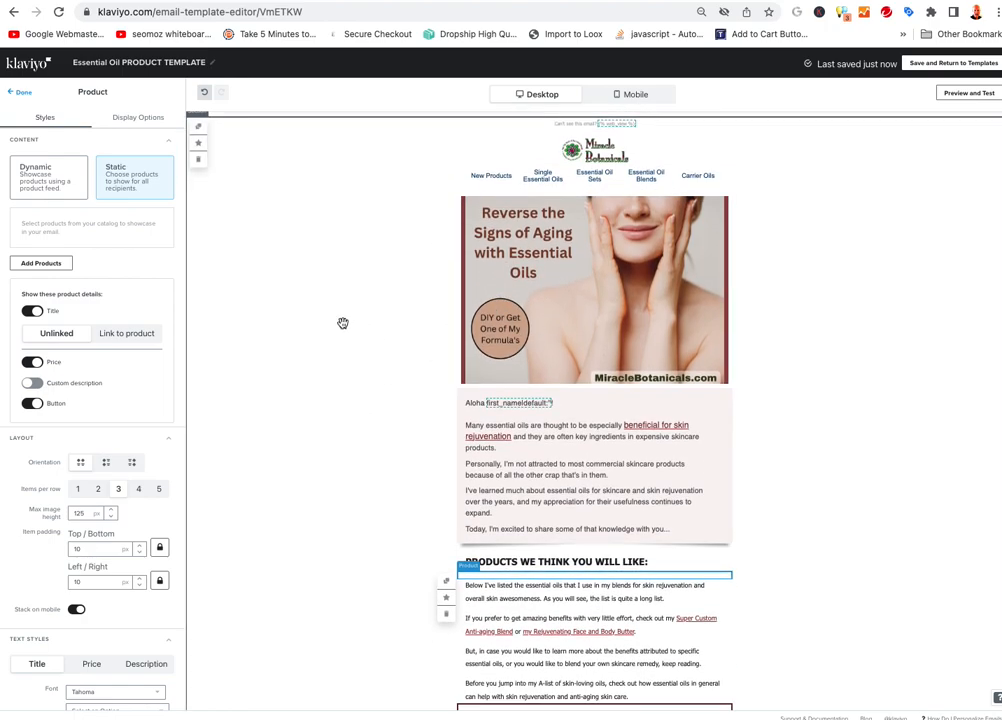
pyautogui.click(44, 265)
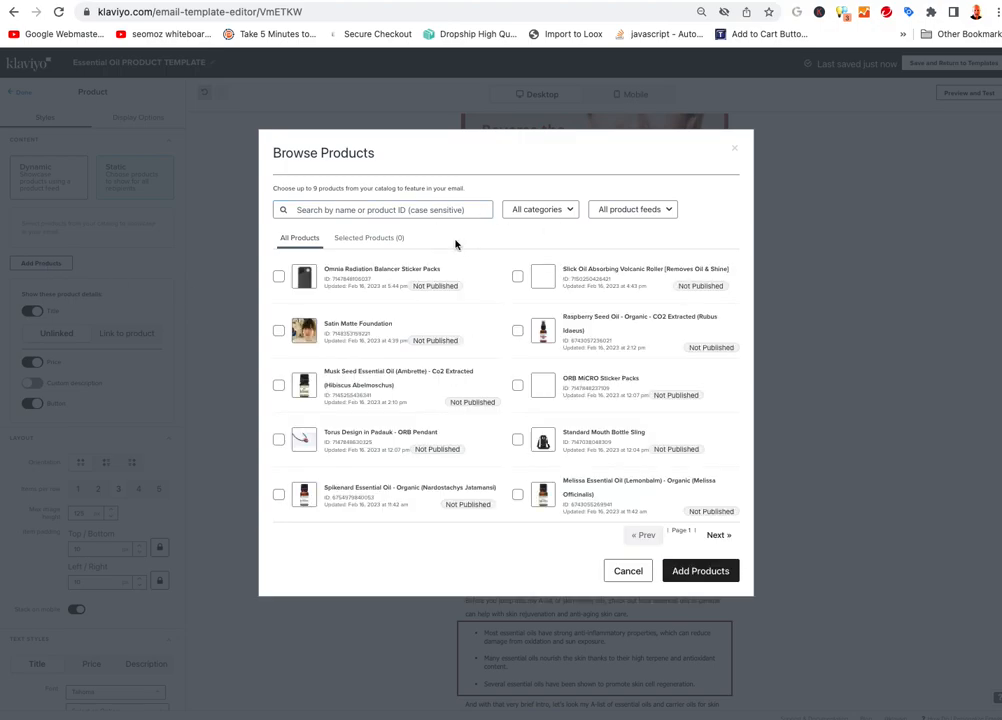
# Filter categories by 'skin' to show the Essential Oils For Skincare collection
pyautogui.click(538, 213)
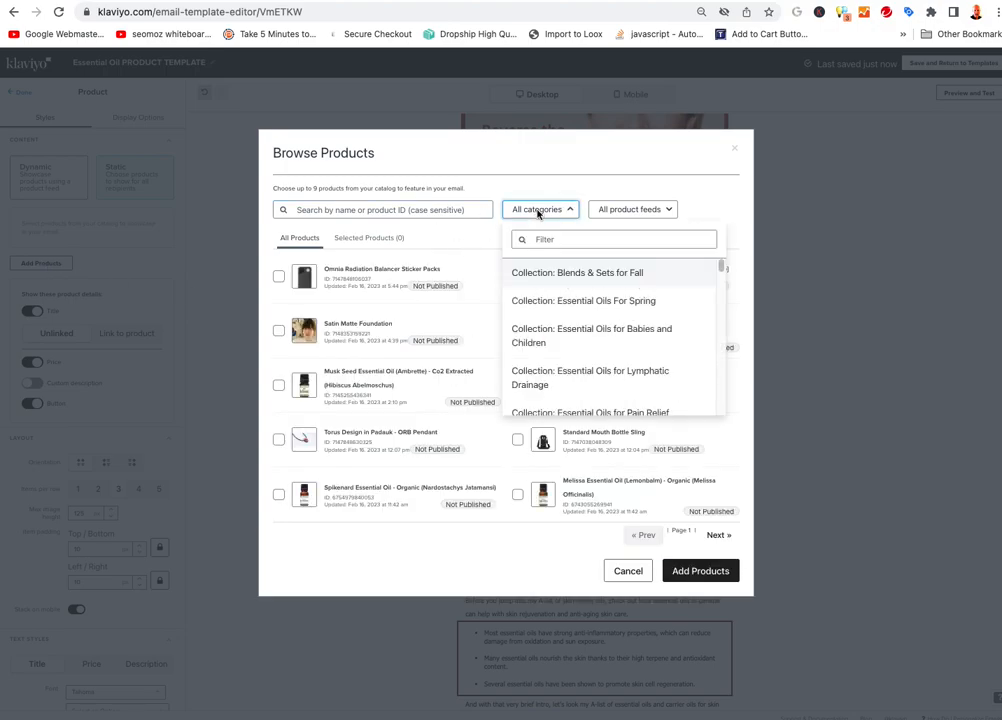
pyautogui.click(564, 239)
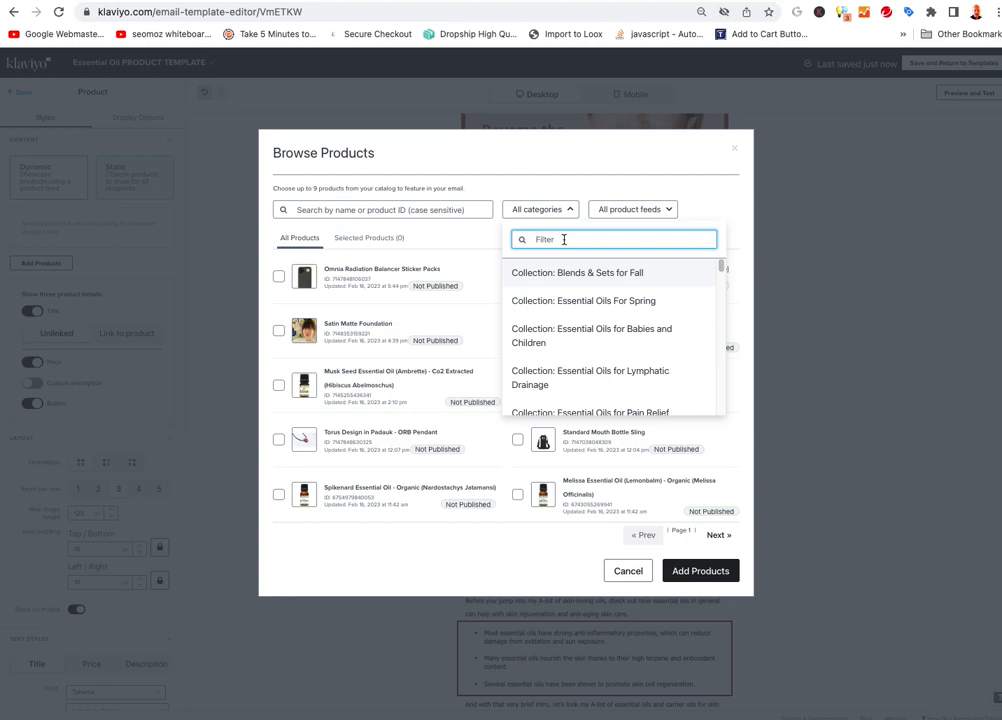
pyautogui.write('skin')
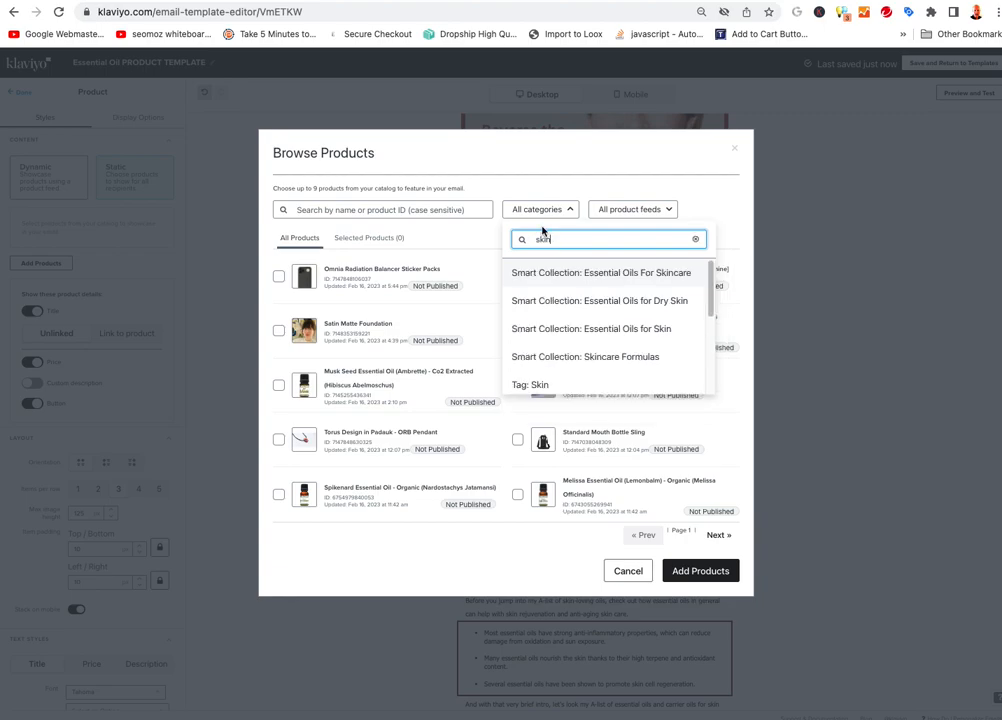
pyautogui.click(607, 274)
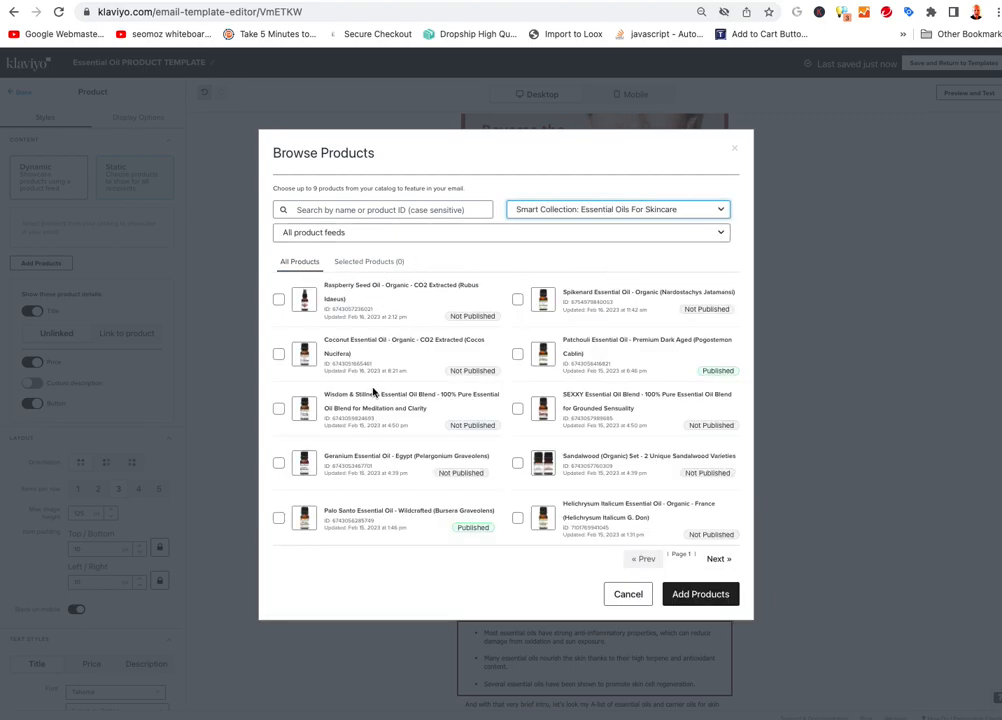
# Add Raspberry Seed Oil, Coconut Essential Oil and Wisdom & Stillness to the product block
pyautogui.click(278, 299)
pyautogui.click(278, 353)
pyautogui.click(278, 408)
pyautogui.click(705, 594)
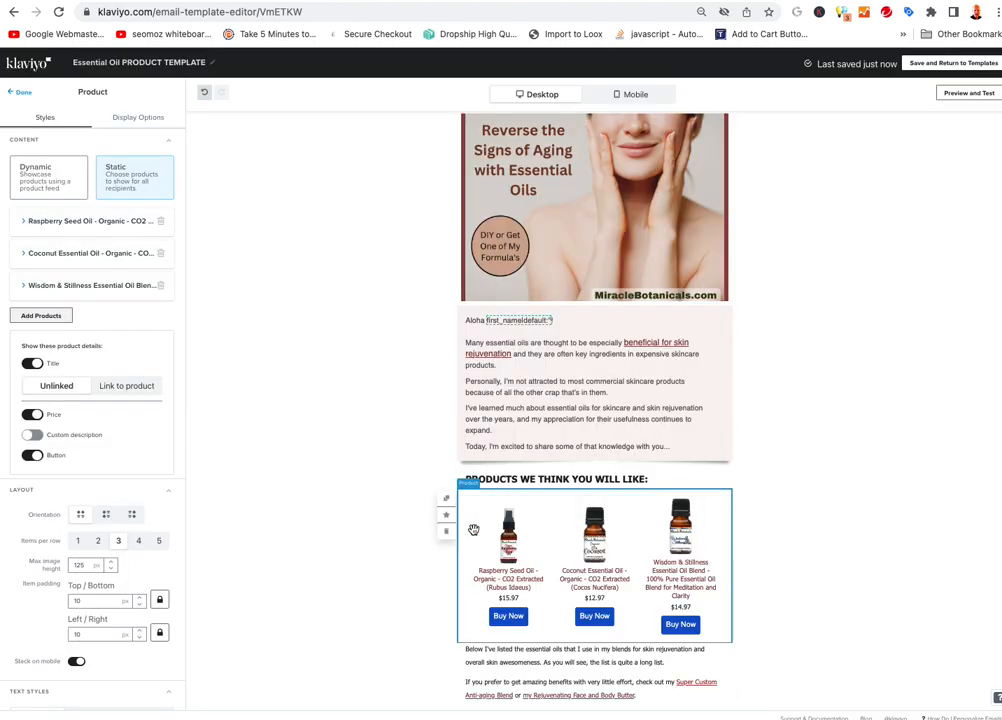
pyautogui.scroll(-3, 352, 389)
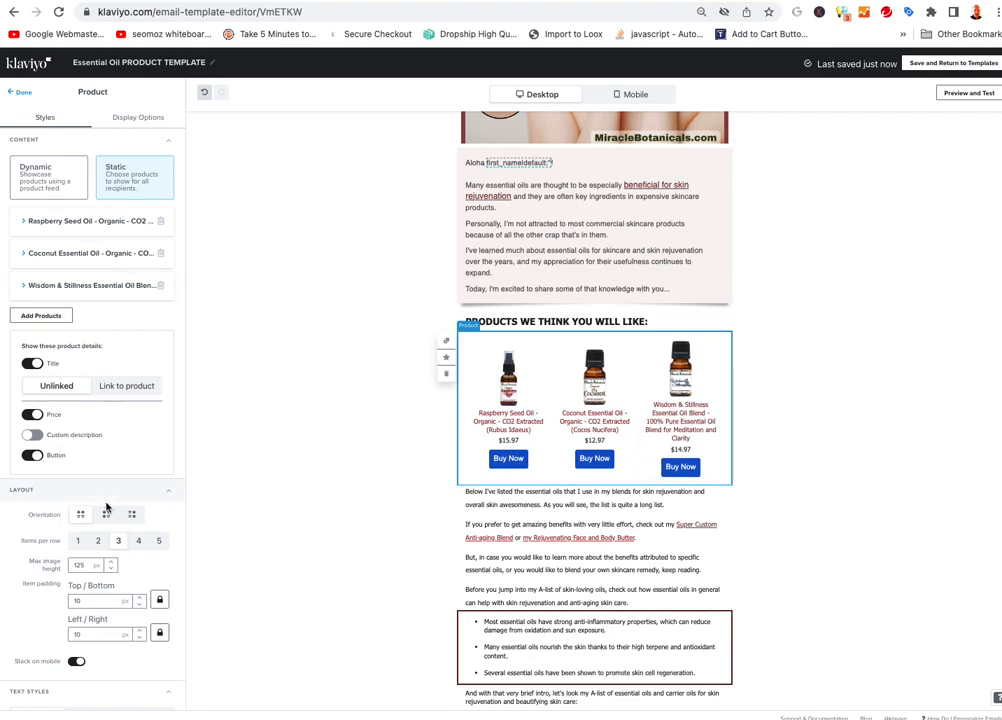
pyautogui.scroll(-5, 100, 430)
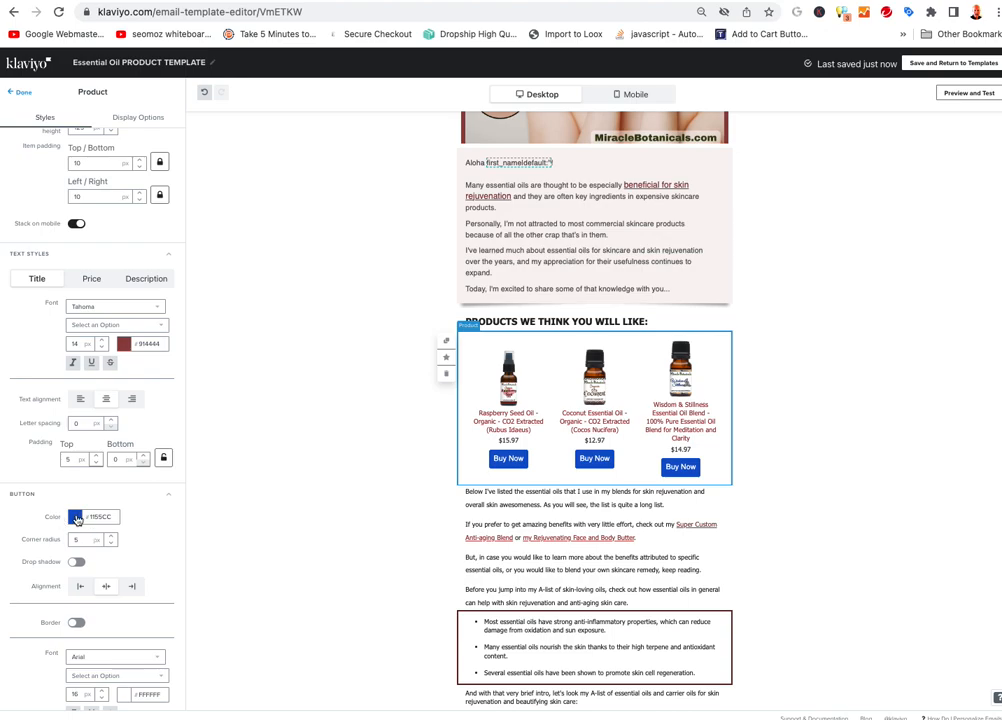
pyautogui.click(75, 516)
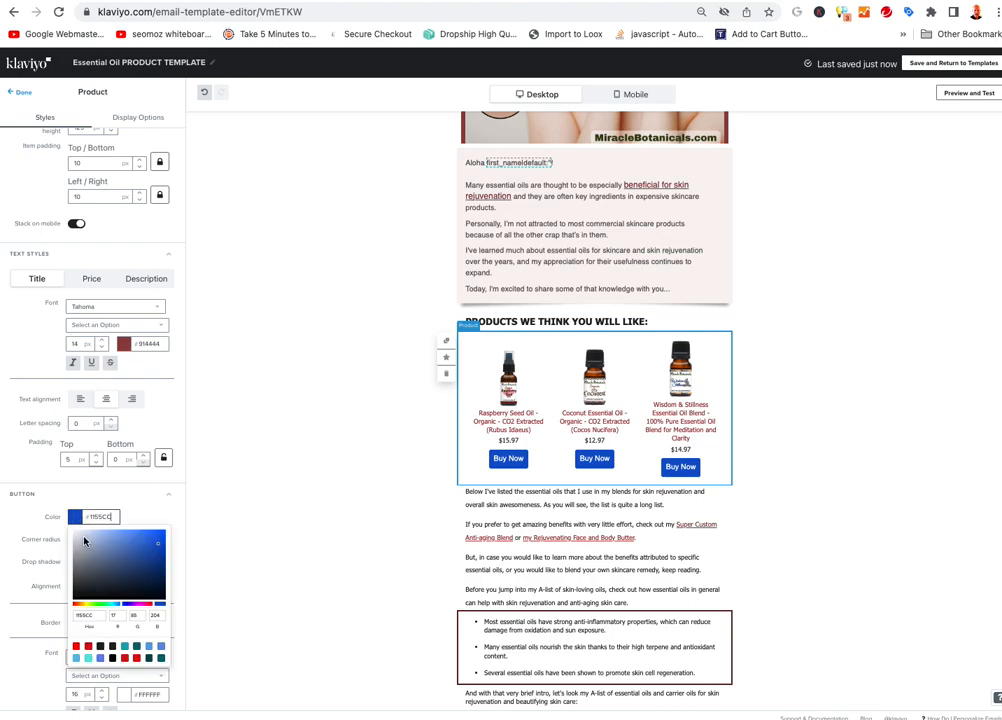
# Change the three-product block's Buy Now button colour from blue to dark green #2B6B0D
pyautogui.click(100, 608)
pyautogui.click(157, 577)
pyautogui.click(154, 570)
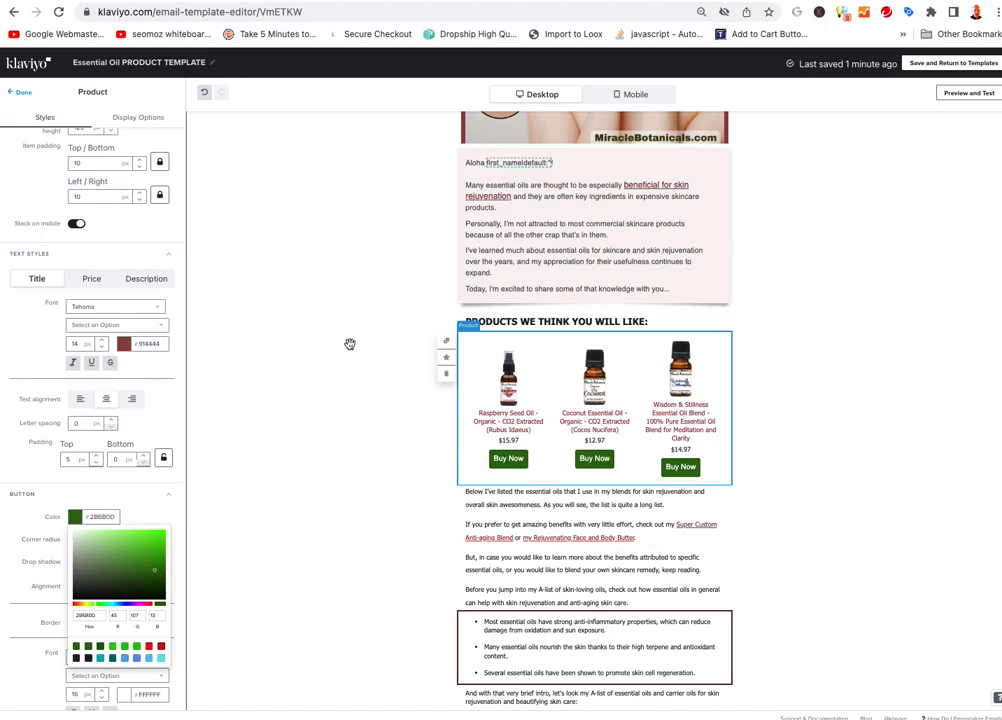
pyautogui.click(310, 471)
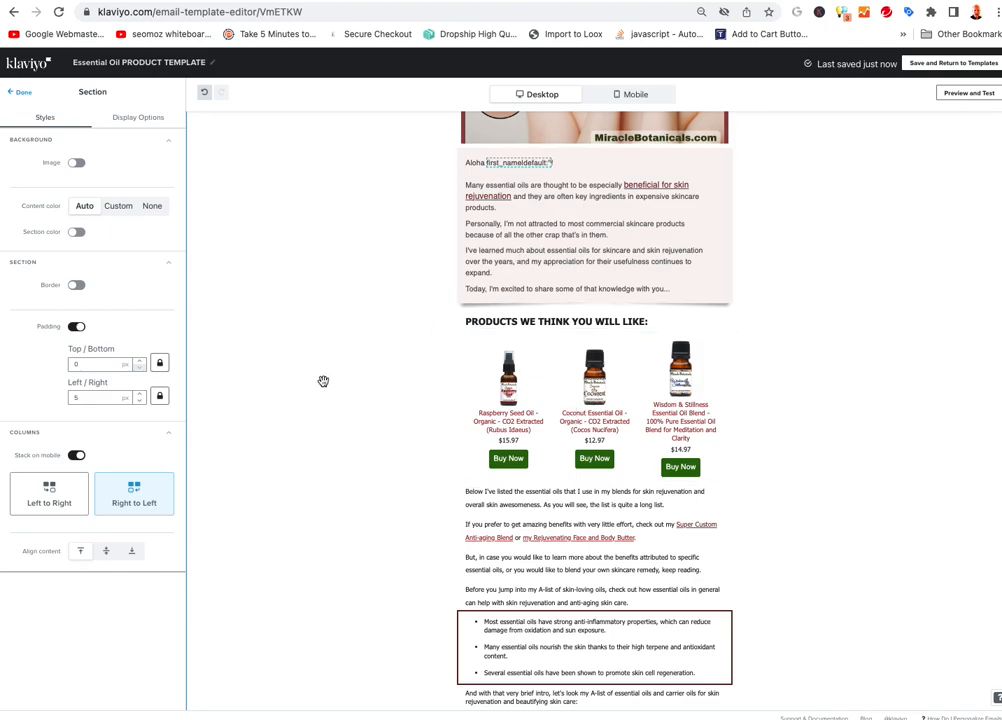
# Check the section's display and style settings, then reselect the three-product block
pyautogui.scroll(5, 324, 382)
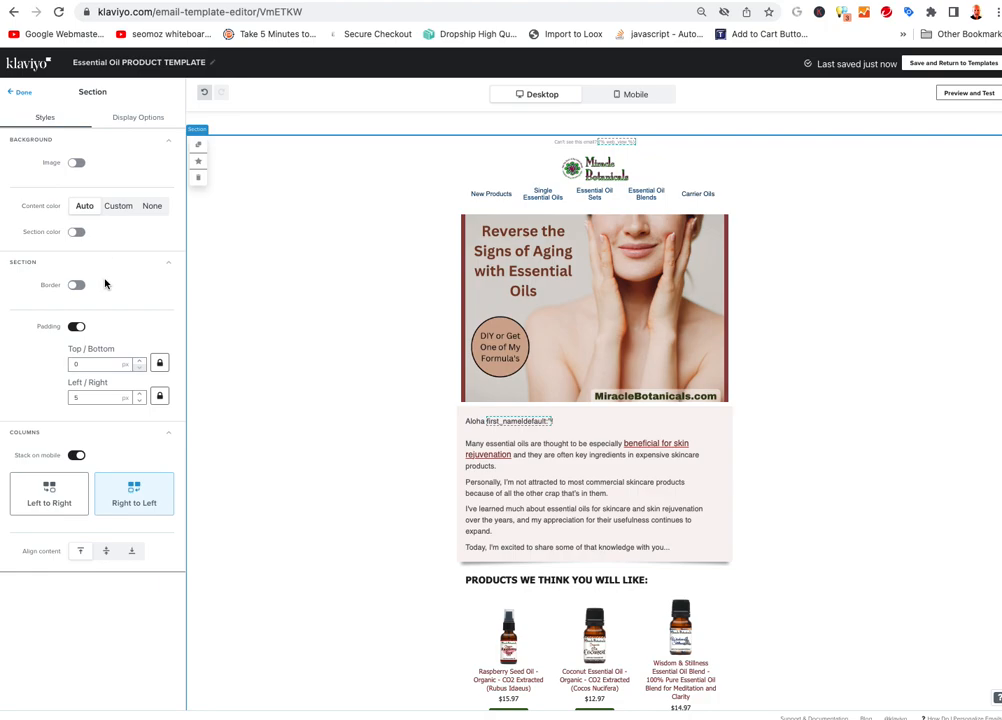
pyautogui.click(112, 117)
pyautogui.click(52, 117)
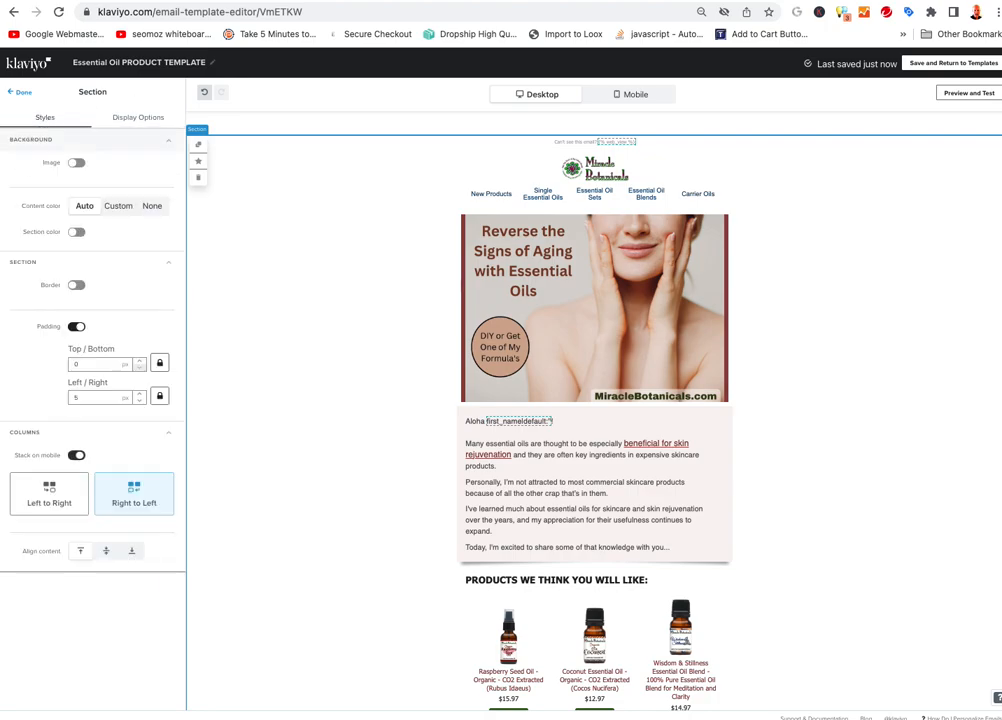
pyautogui.scroll(-2, 443, 409)
pyautogui.click(607, 535)
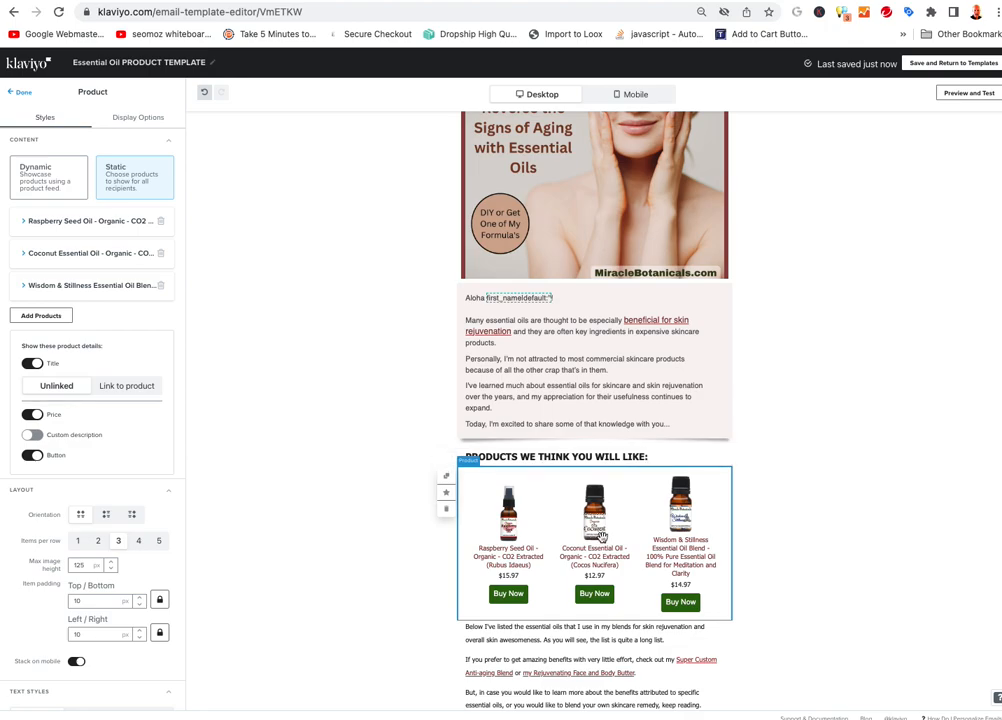
# Select the spacer below the Carrier Oils list and finish editing to return to the block library
pyautogui.scroll(-5, 544, 459)
pyautogui.scroll(-9, 624, 415)
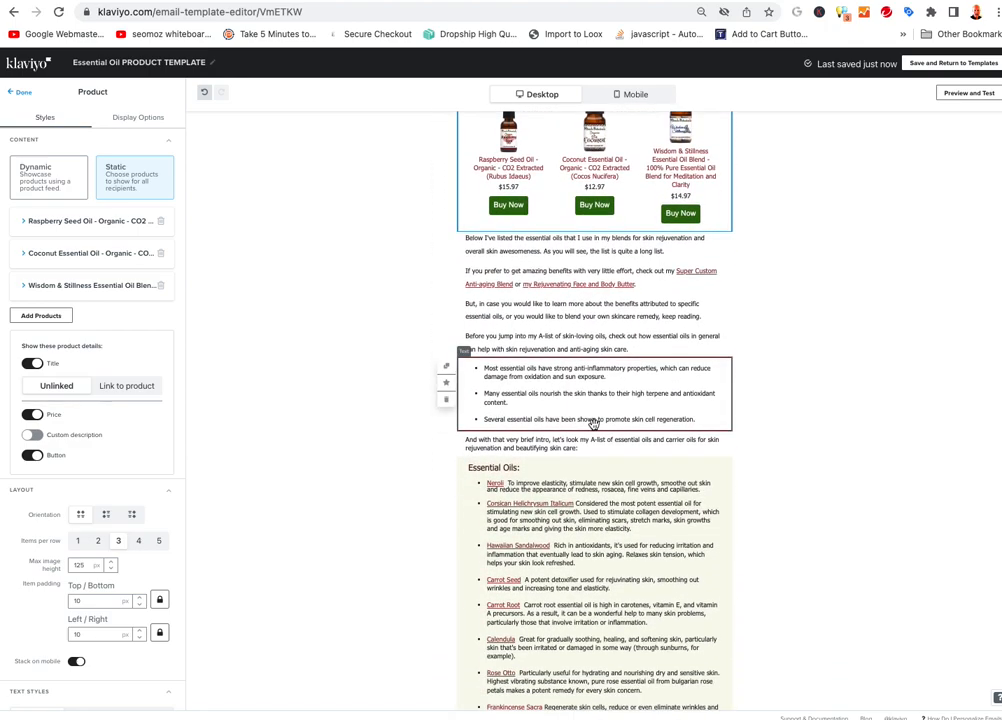
pyautogui.scroll(-6, 703, 459)
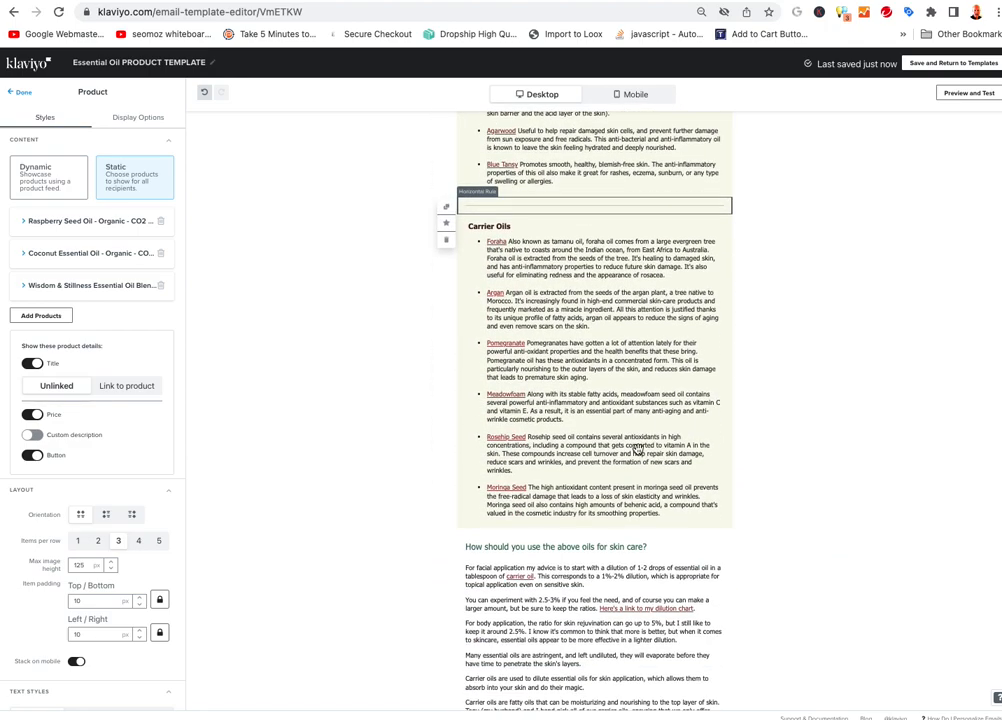
pyautogui.scroll(-1, 696, 427)
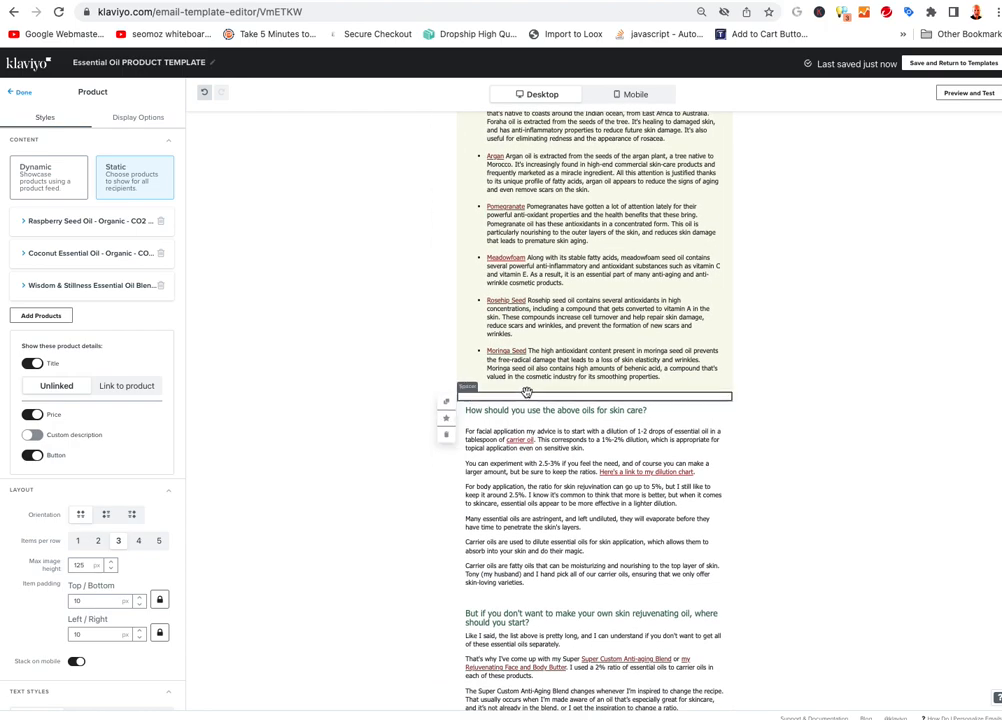
pyautogui.click(565, 397)
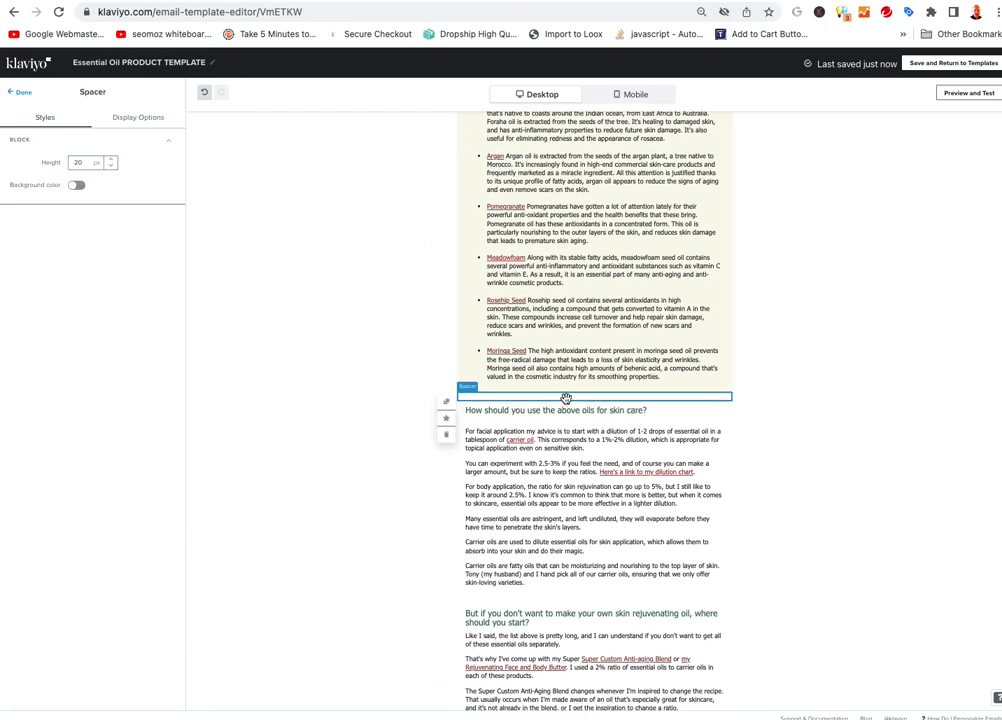
pyautogui.click(22, 92)
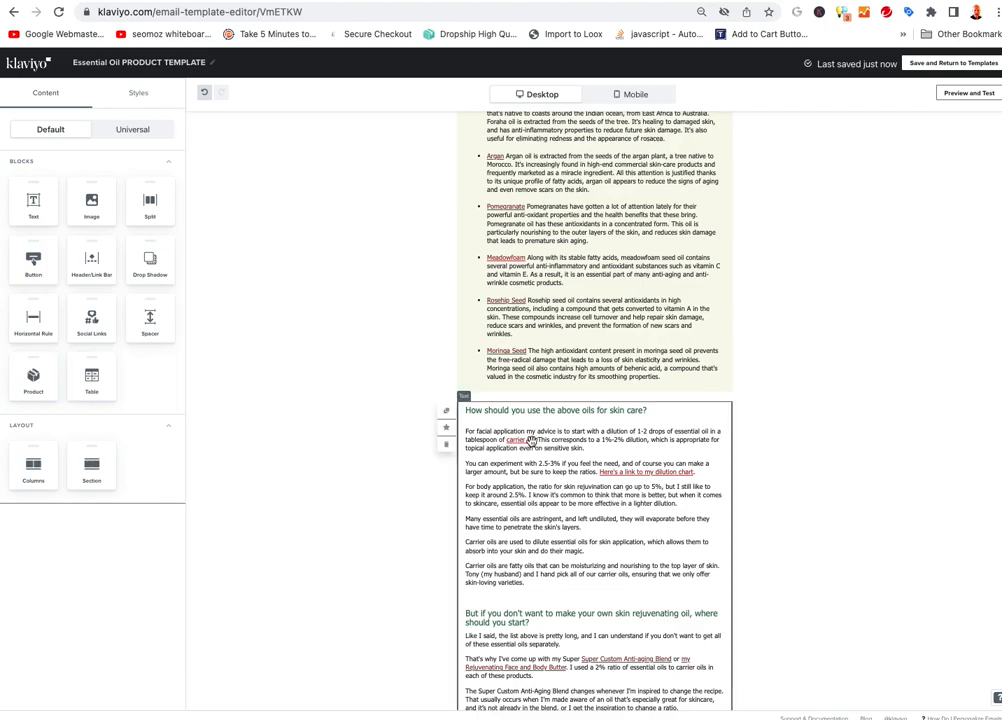
# Add a product block below the Carrier Oils list using static, hand-picked products
pyautogui.moveTo(33, 373); pyautogui.dragTo(564, 414)
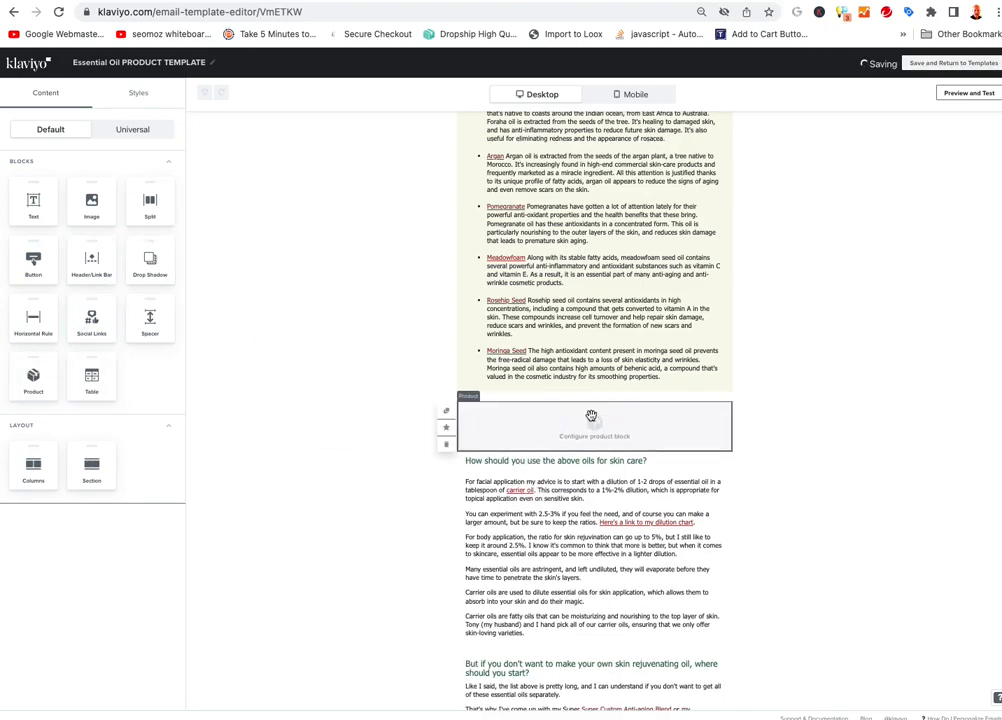
pyautogui.click(560, 425)
pyautogui.click(121, 184)
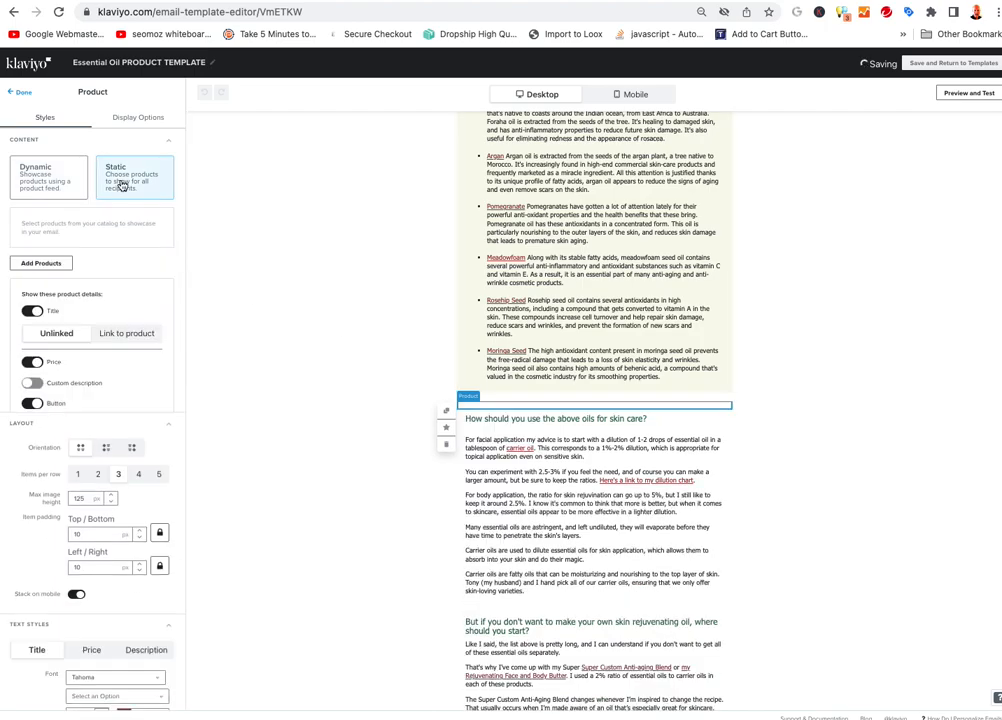
# Add Spikenard Essential Oil from the 'skin'-filtered Essential Oils For Skincare collection to the block
pyautogui.click(41, 263)
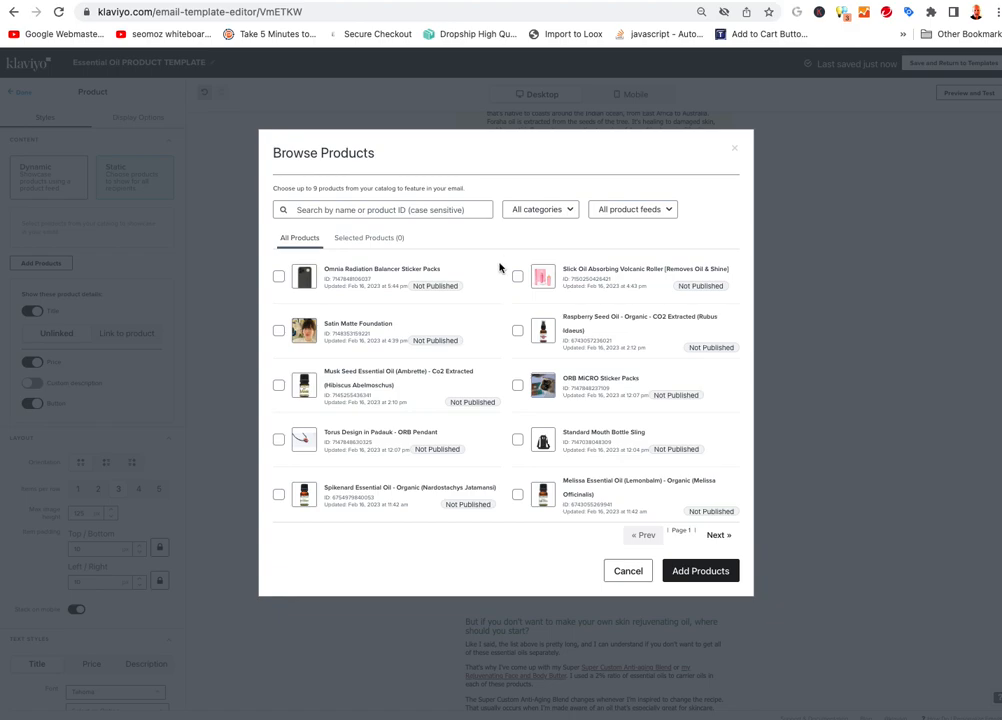
pyautogui.click(568, 213)
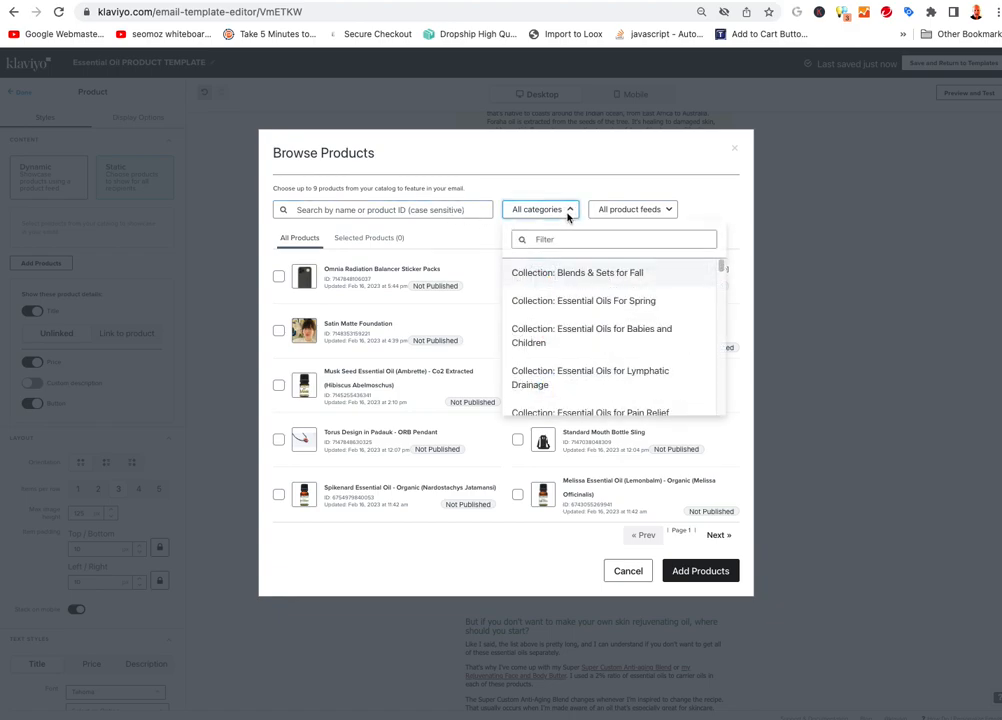
pyautogui.click(561, 241)
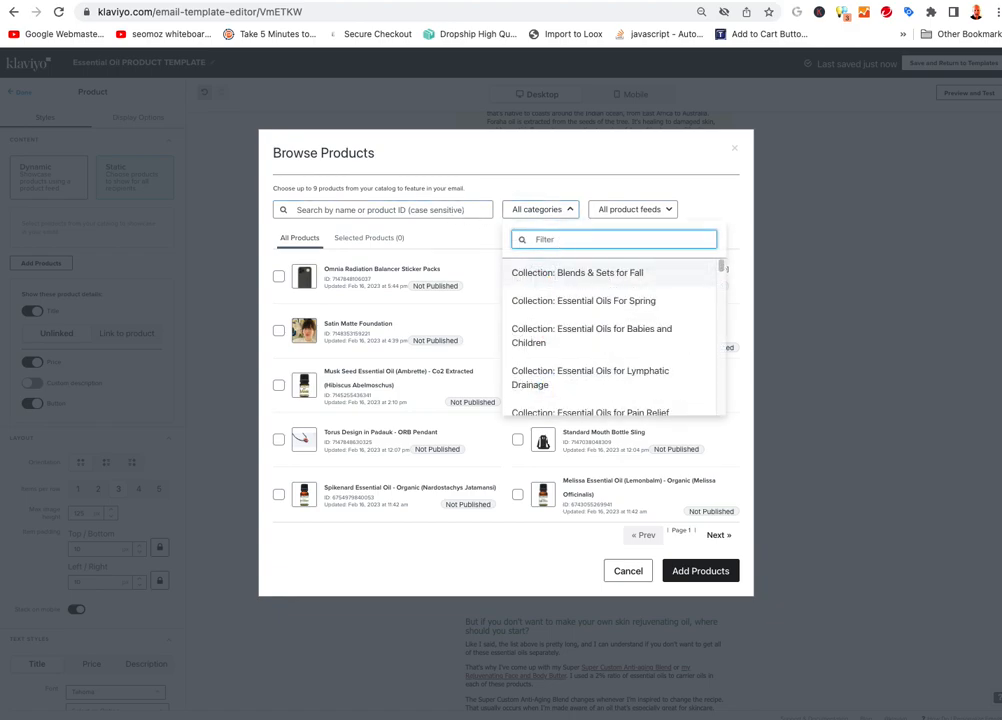
pyautogui.write('skin')
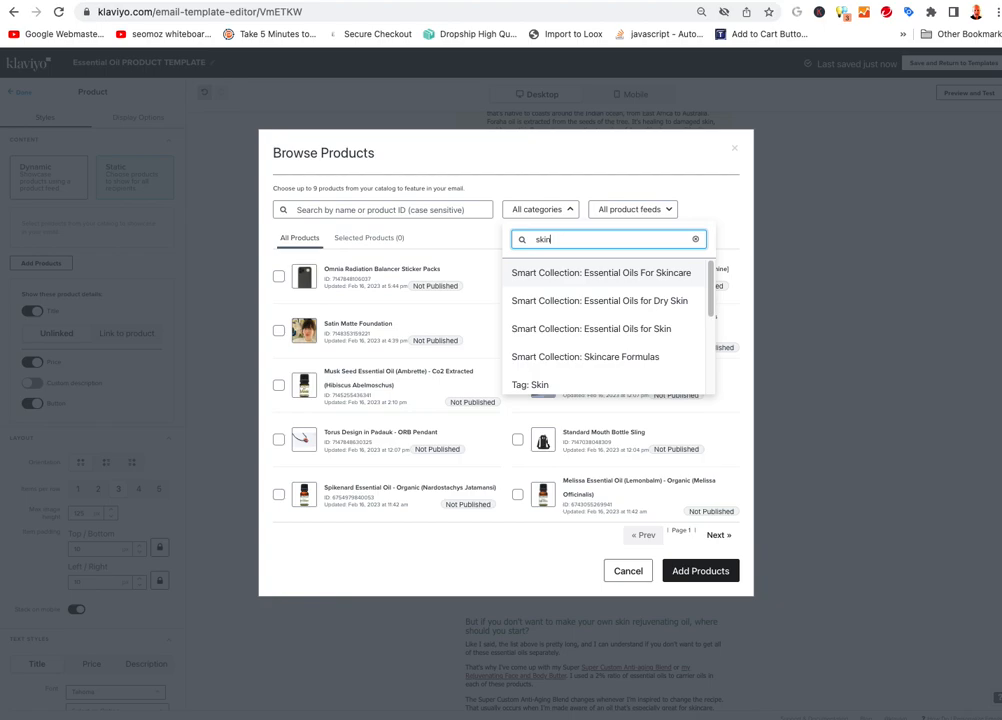
pyautogui.click(568, 270)
pyautogui.click(517, 300)
pyautogui.click(714, 594)
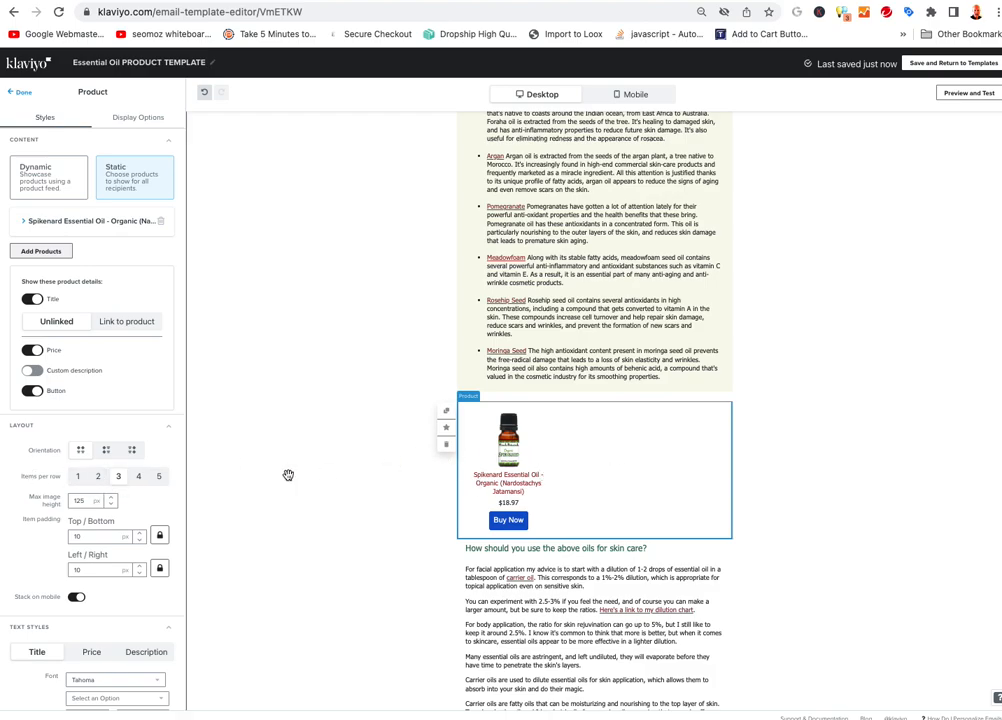
# Set the Spikenard block to 1 item per row with a 300 px max image height
pyautogui.click(79, 477)
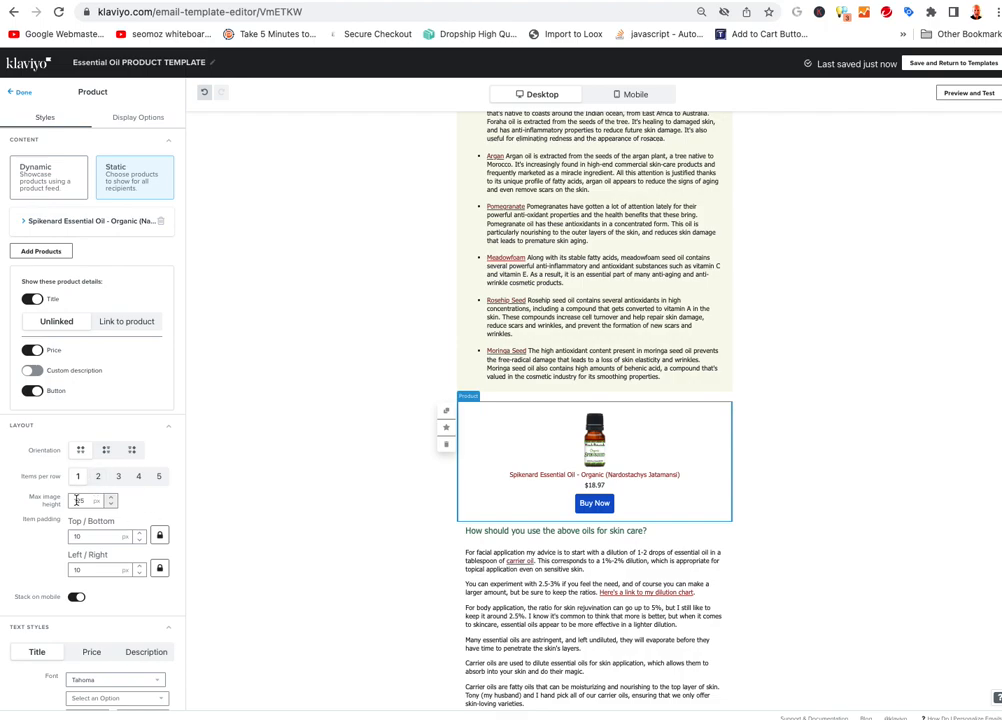
pyautogui.click(111, 499)
pyautogui.click(111, 503)
pyautogui.click(111, 503)
pyautogui.click(111, 503)
pyautogui.click(111, 503)
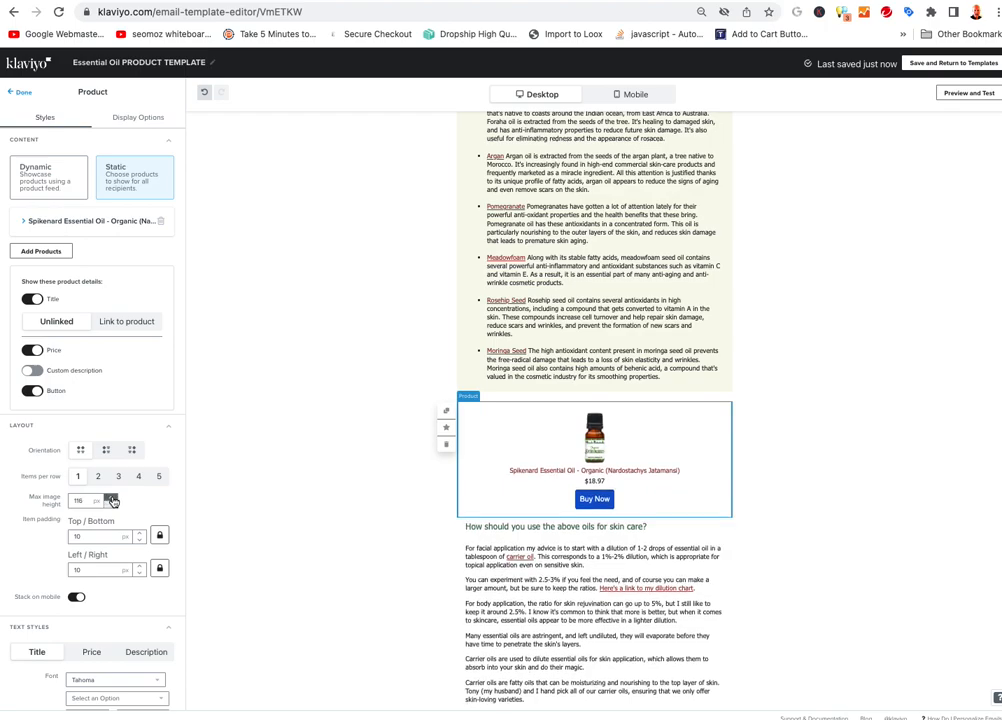
pyautogui.click(111, 499)
pyautogui.click(111, 499)
pyautogui.click(111, 499)
pyautogui.click(111, 499)
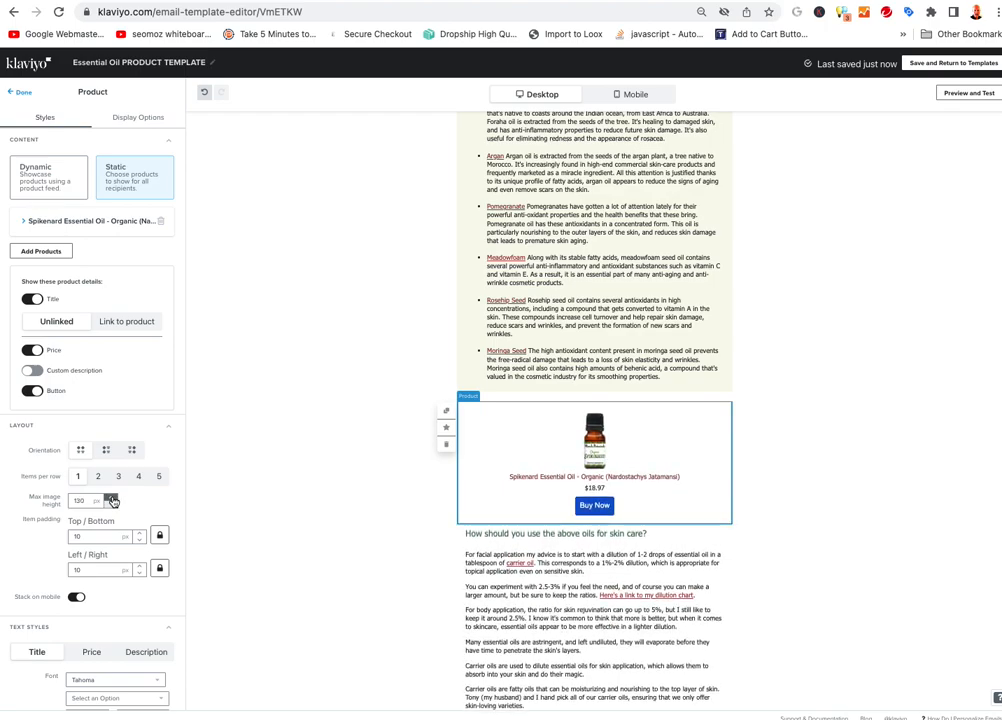
pyautogui.moveTo(86, 501); pyautogui.dragTo(74, 501)
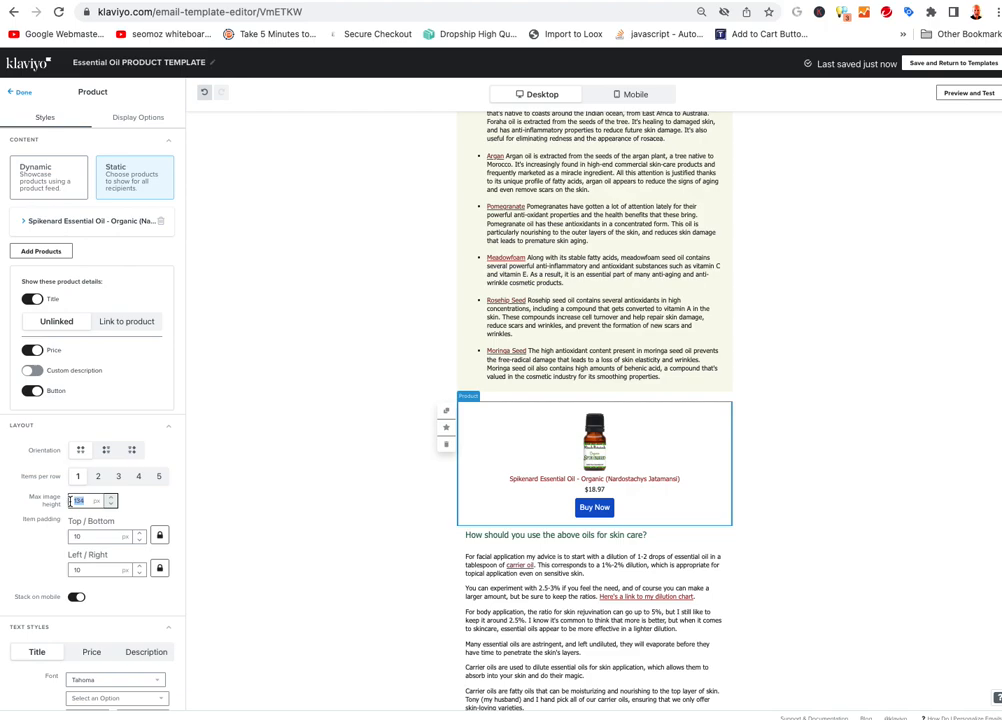
pyautogui.press('Tab')
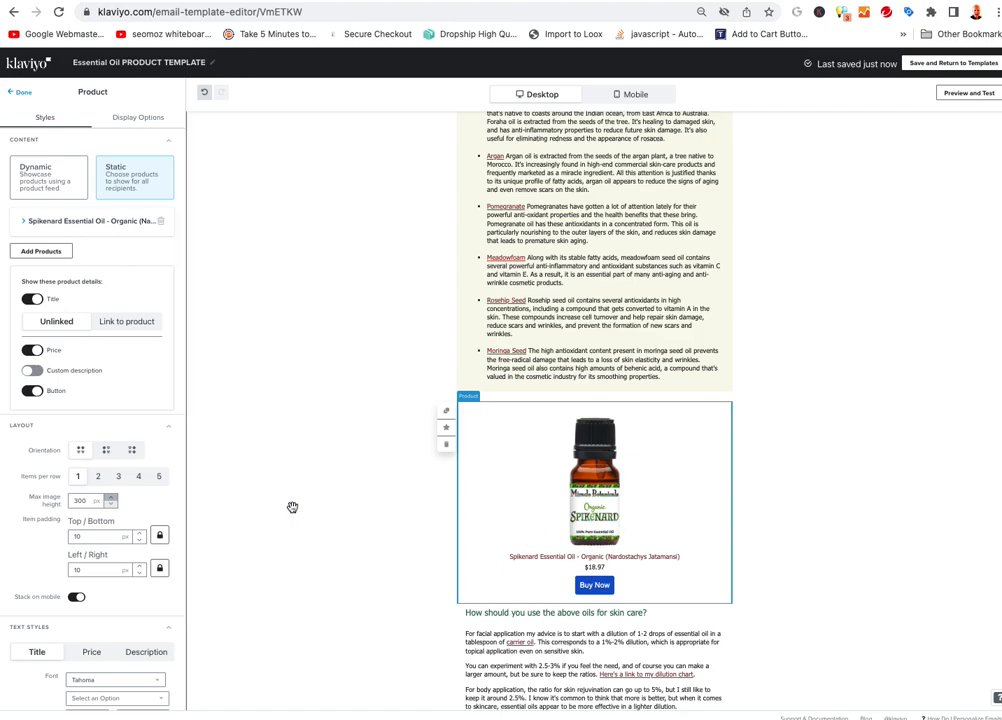
pyautogui.scroll(-2, 110, 462)
pyautogui.scroll(-9, 112, 461)
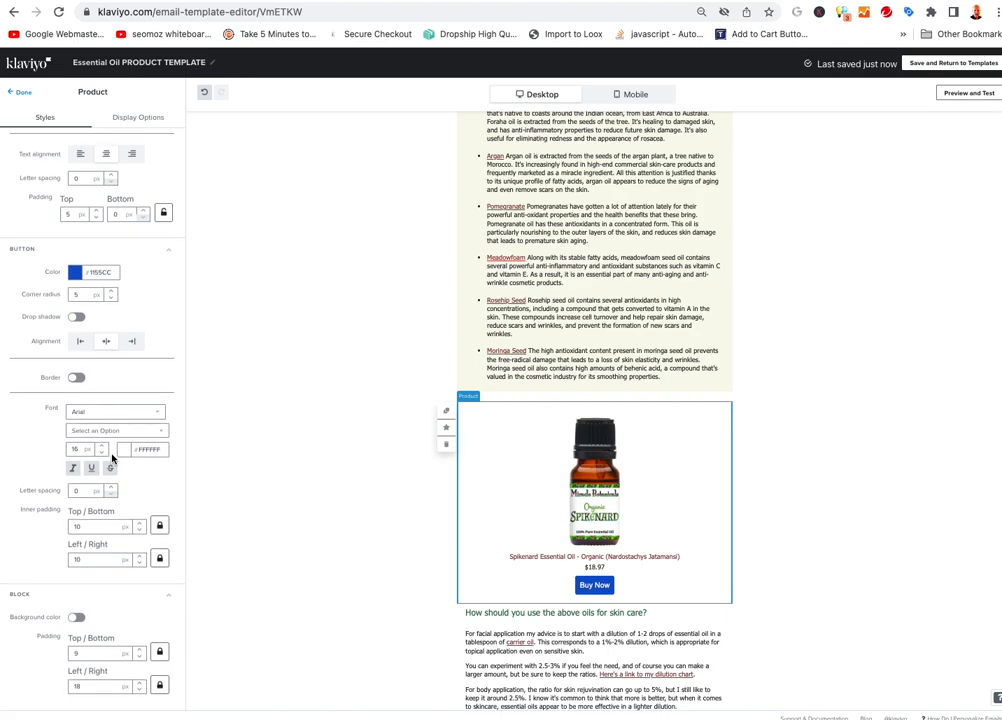
pyautogui.scroll(10, 112, 458)
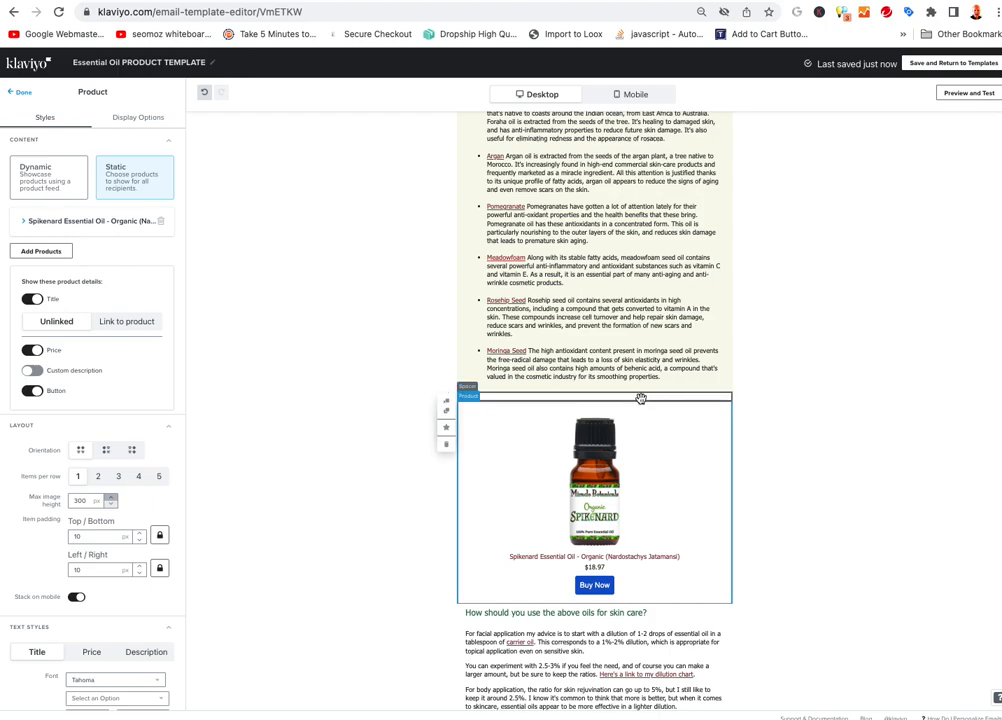
# Review the Spikenard product block, then save the template and enter Preview and Test
pyautogui.scroll(3, 570, 210)
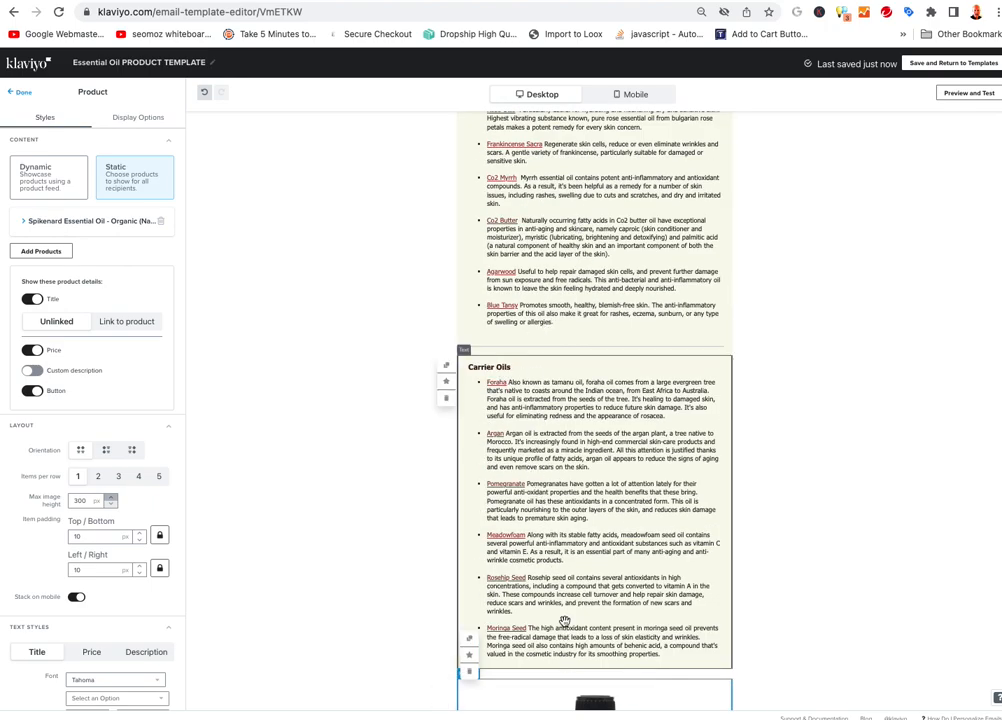
pyautogui.scroll(-5, 576, 498)
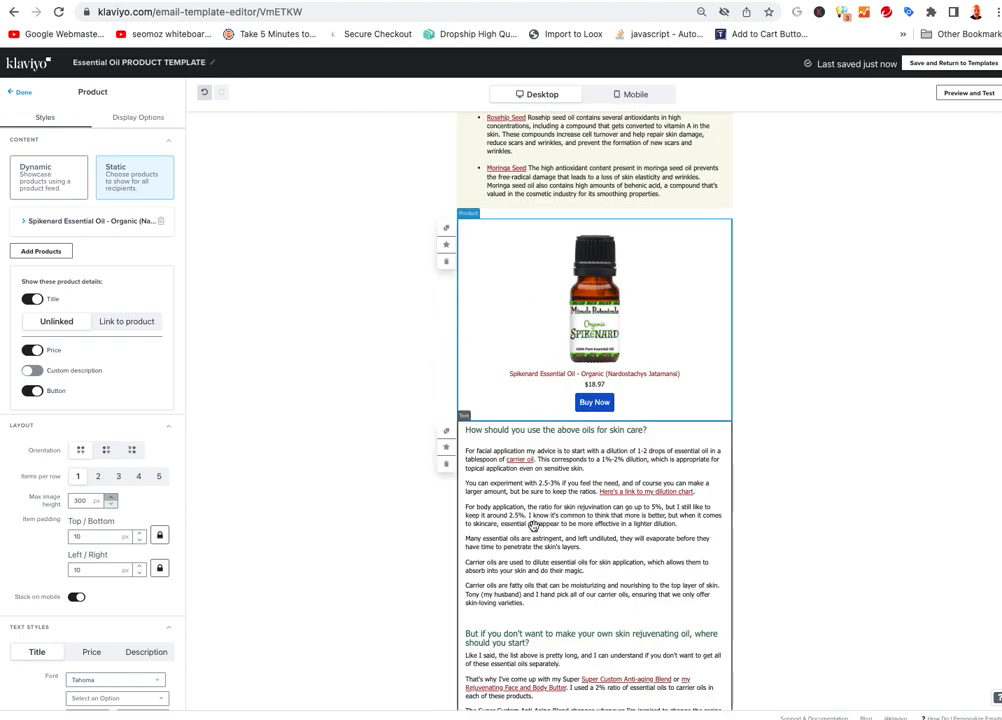
pyautogui.scroll(1, 545, 300)
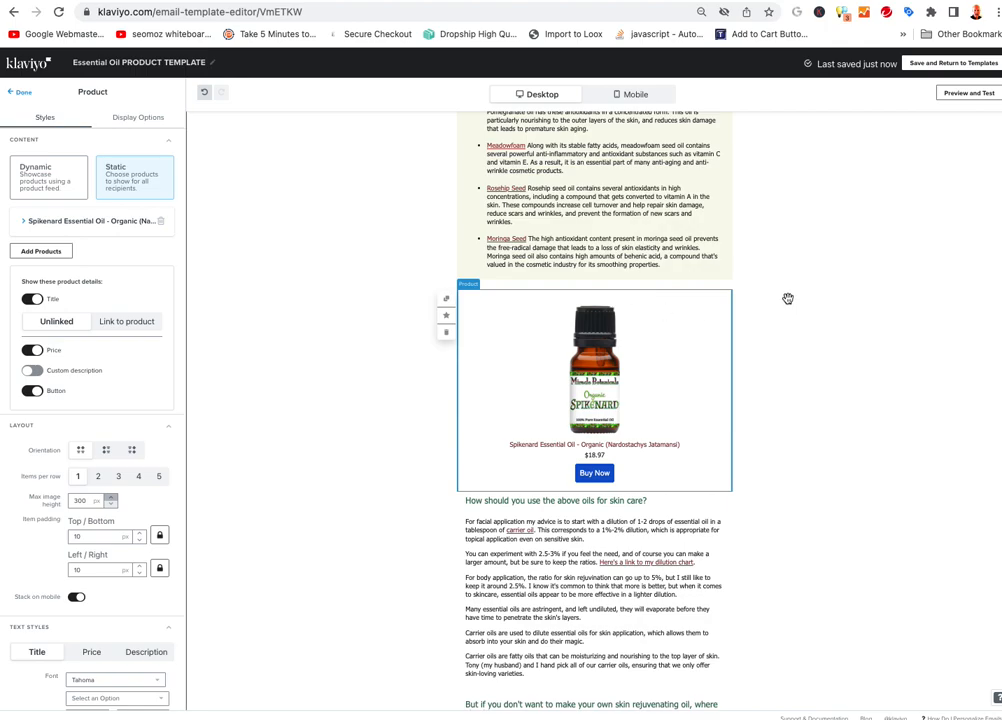
pyautogui.scroll(5, 799, 307)
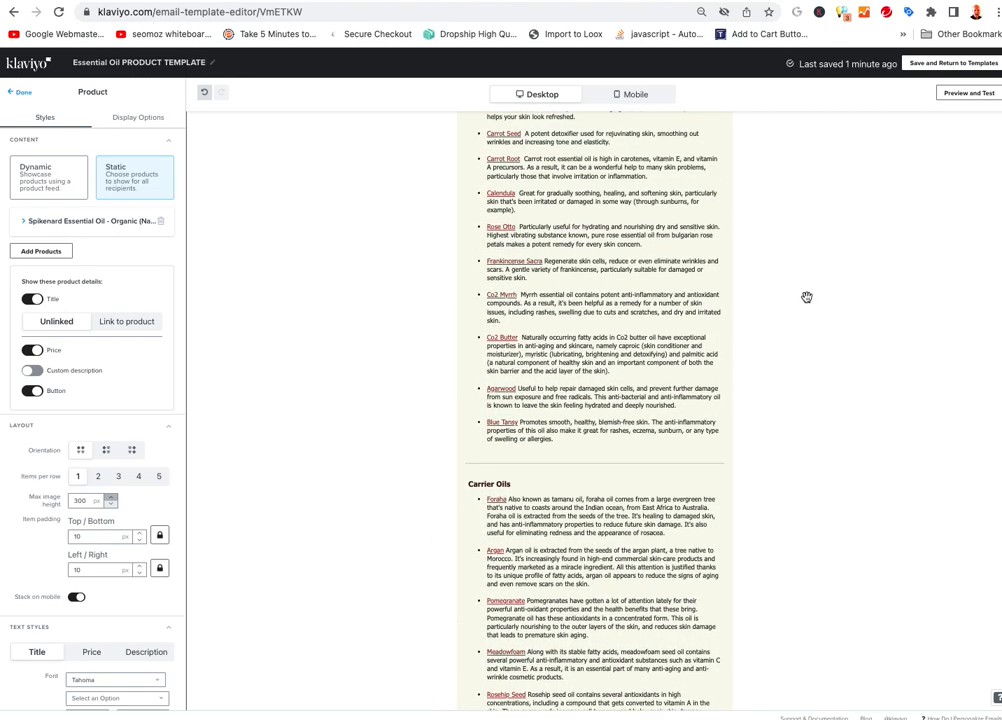
pyautogui.click(975, 93)
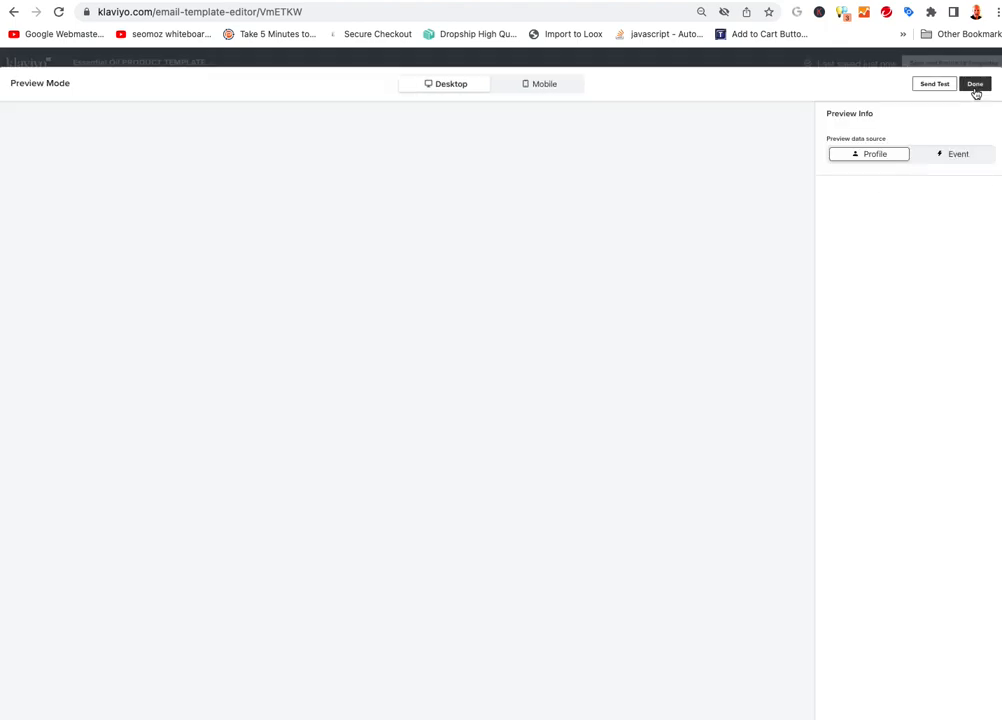
pyautogui.scroll(-4, 577, 297)
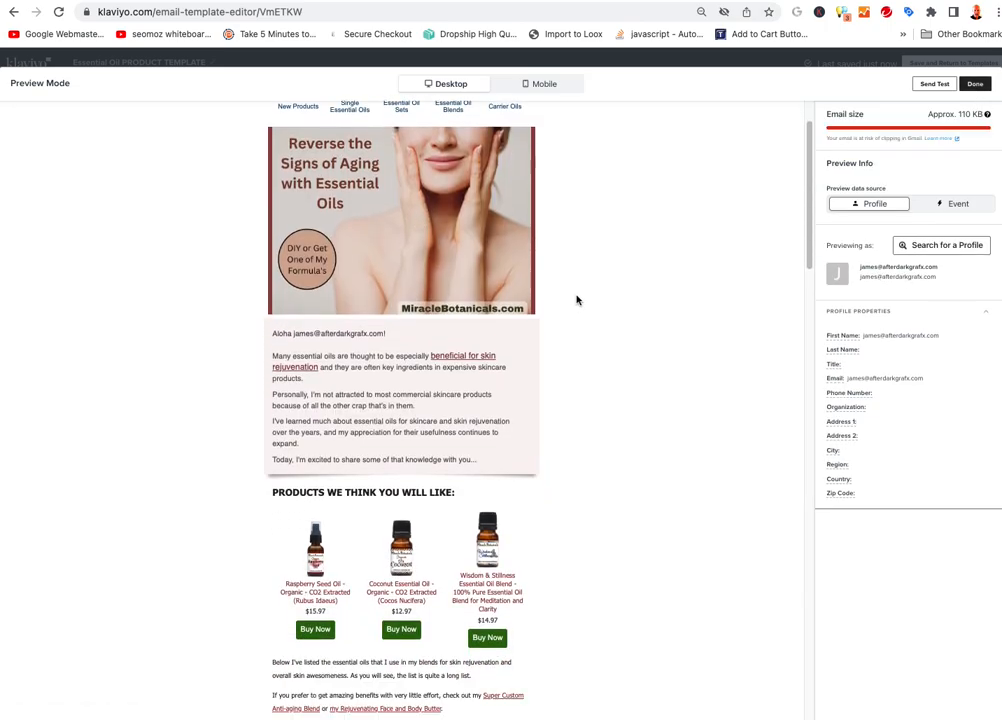
pyautogui.scroll(-2, 578, 298)
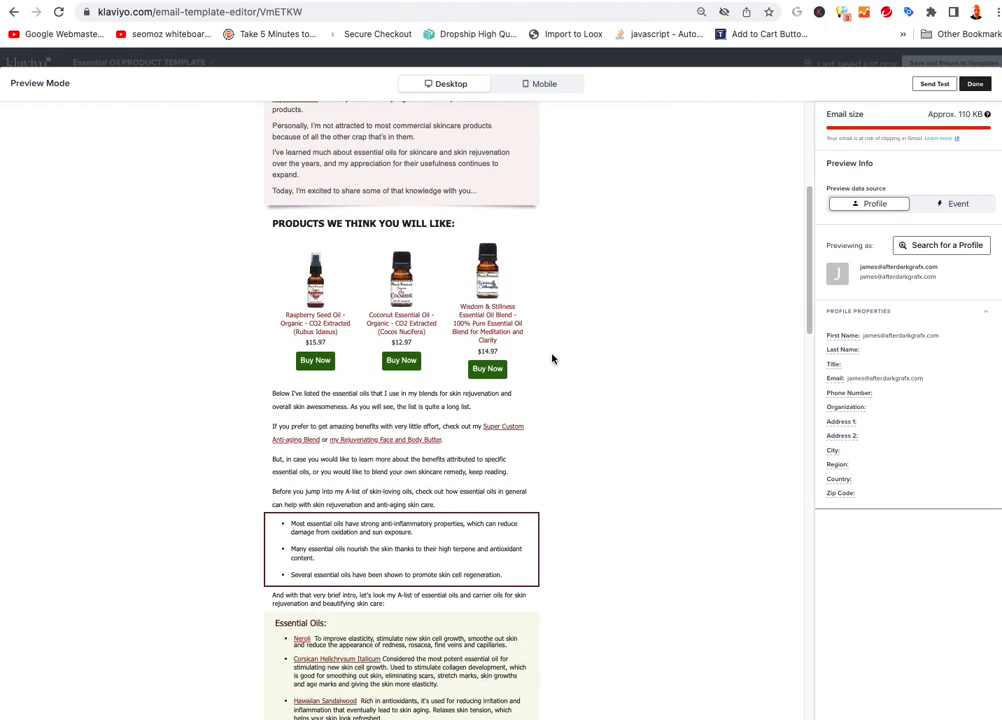
pyautogui.scroll(-10, 586, 347)
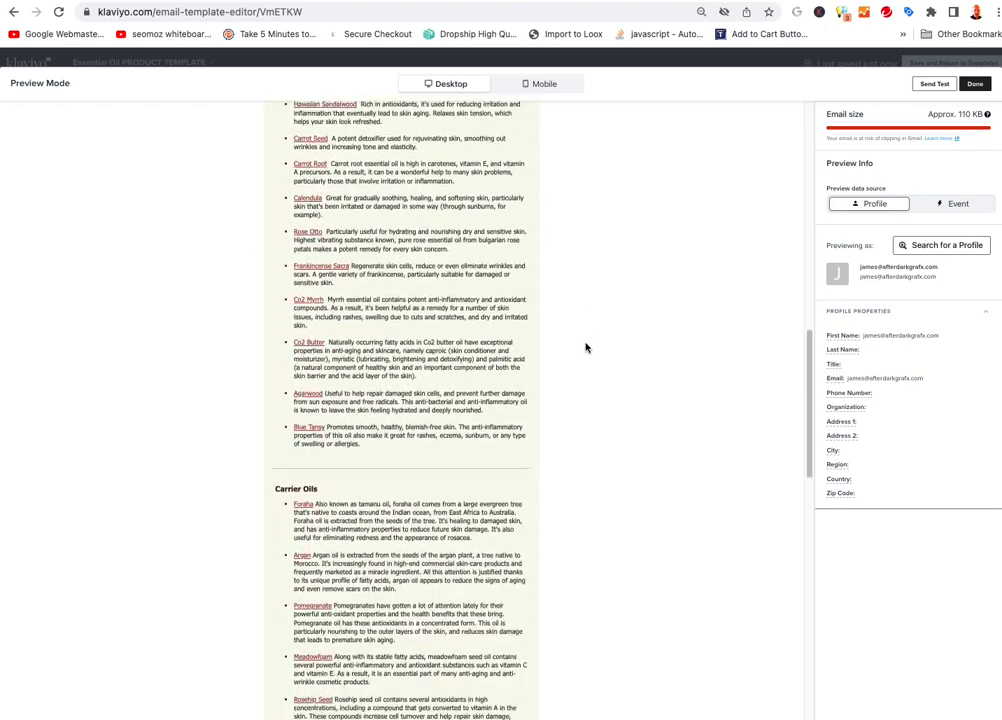
pyautogui.scroll(-9, 586, 347)
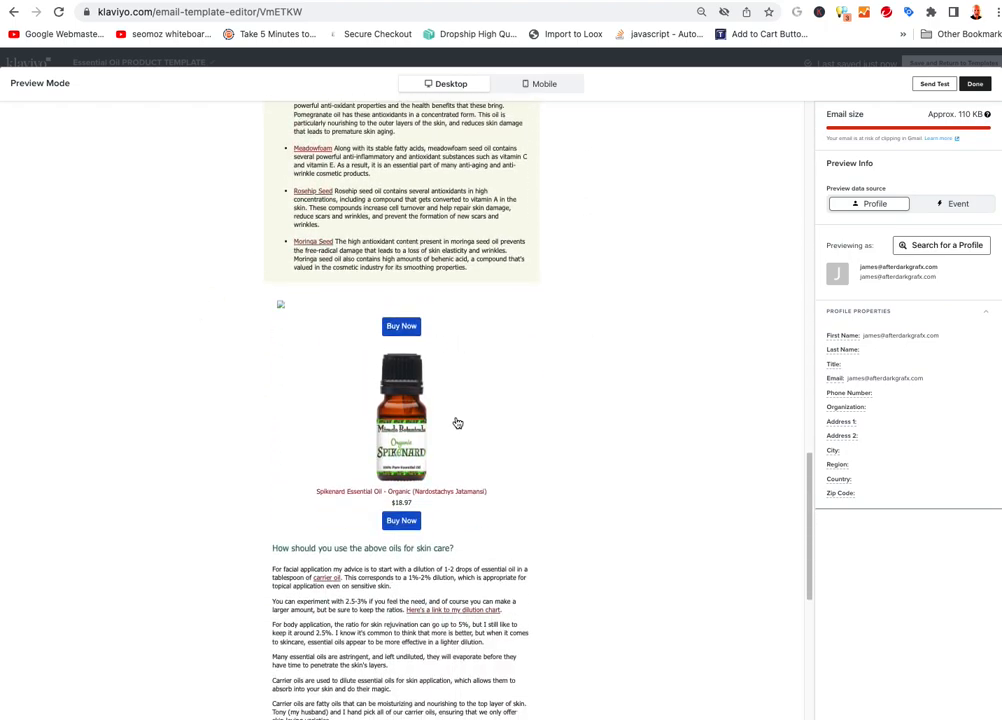
pyautogui.scroll(-5, 555, 405)
pyautogui.scroll(8, 557, 401)
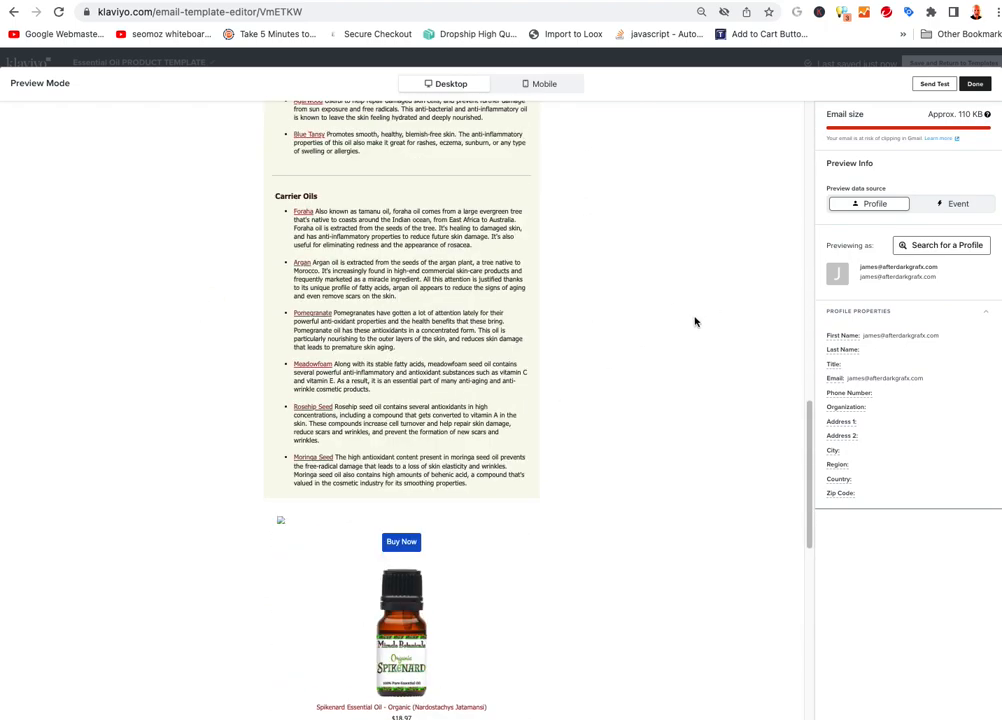
pyautogui.scroll(8, 703, 273)
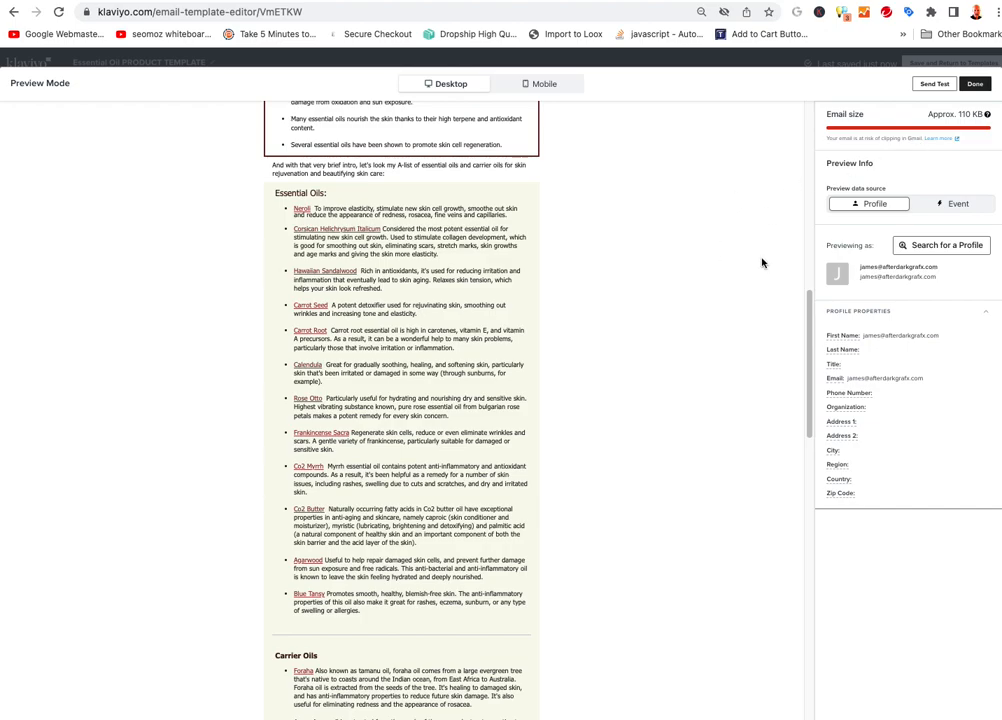
pyautogui.scroll(15, 633, 318)
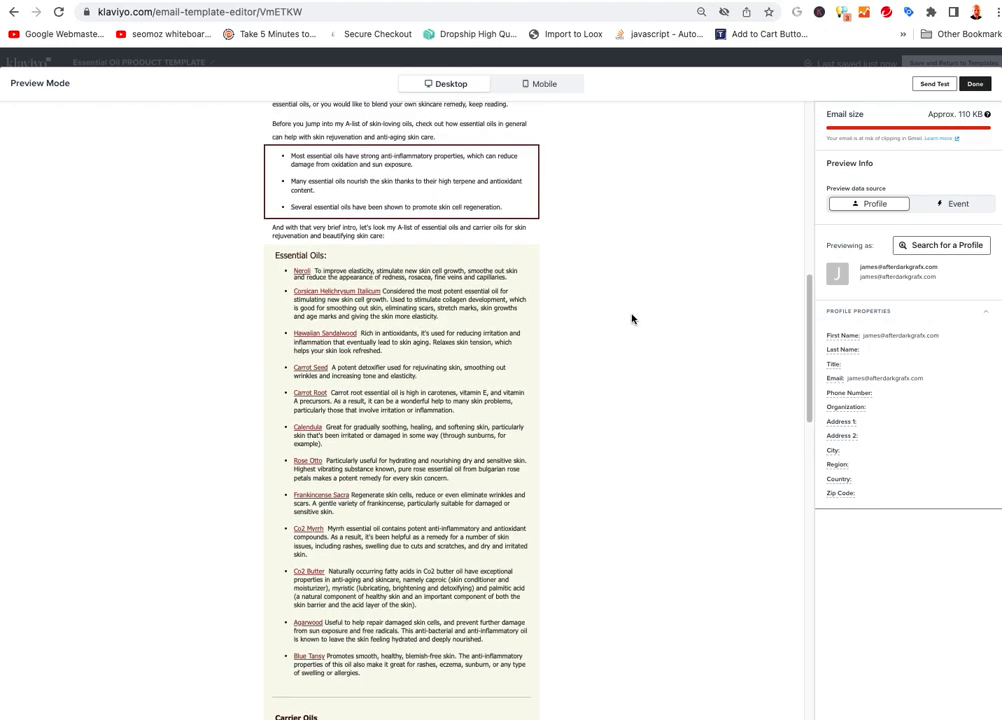
pyautogui.scroll(-2, 620, 317)
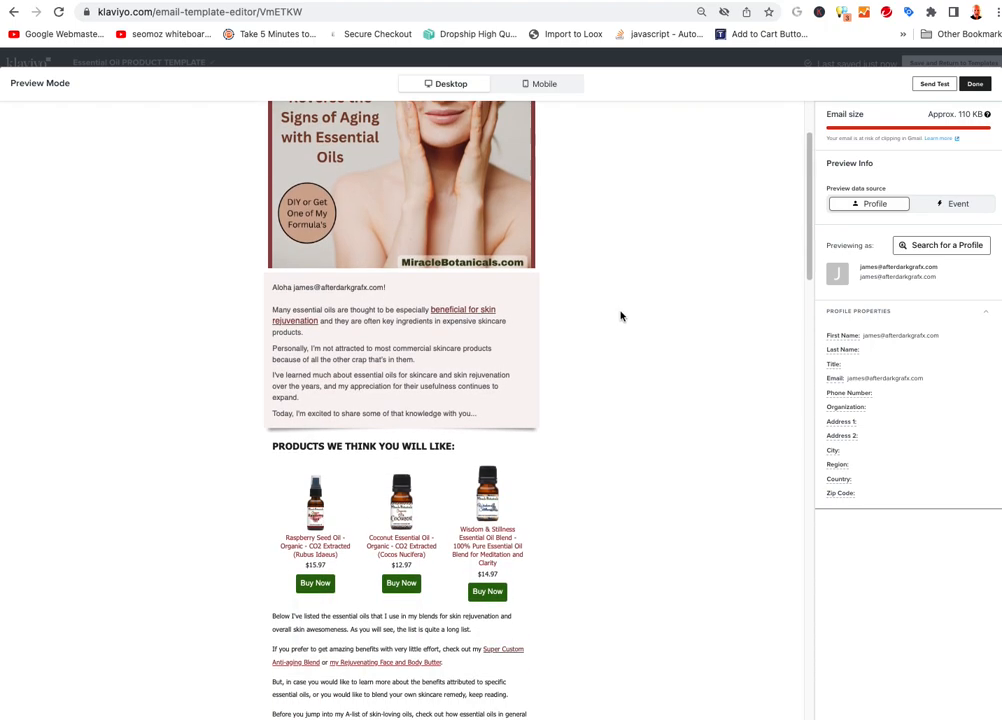
pyautogui.scroll(2, 625, 312)
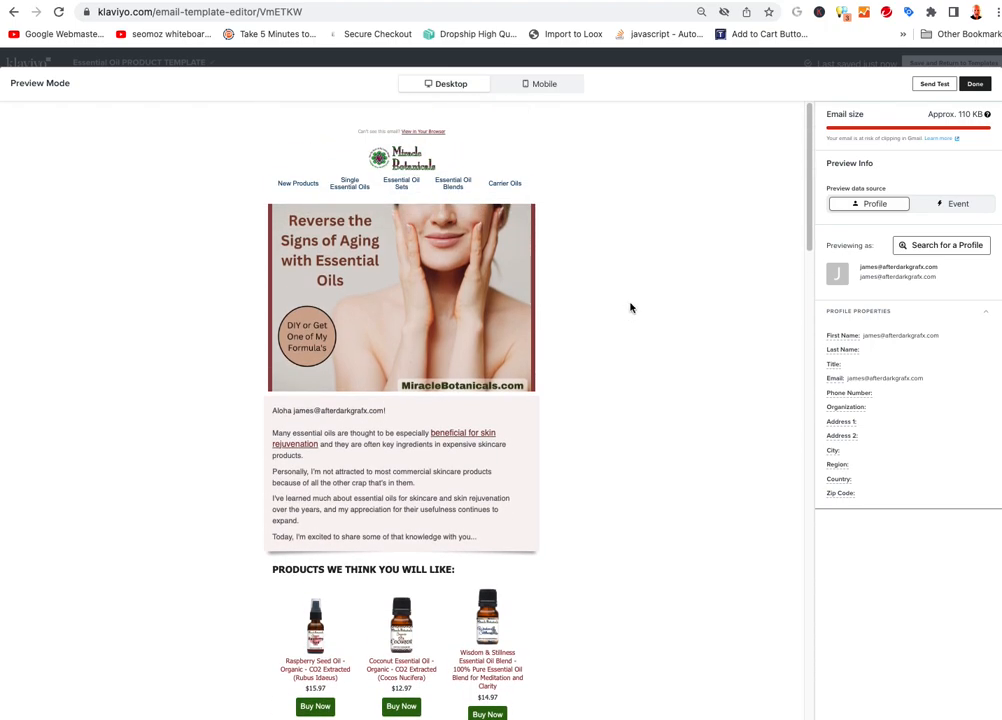
# Send a test email to the recipient's address, then exit Preview Mode
pyautogui.click(932, 85)
pyautogui.click(821, 139)
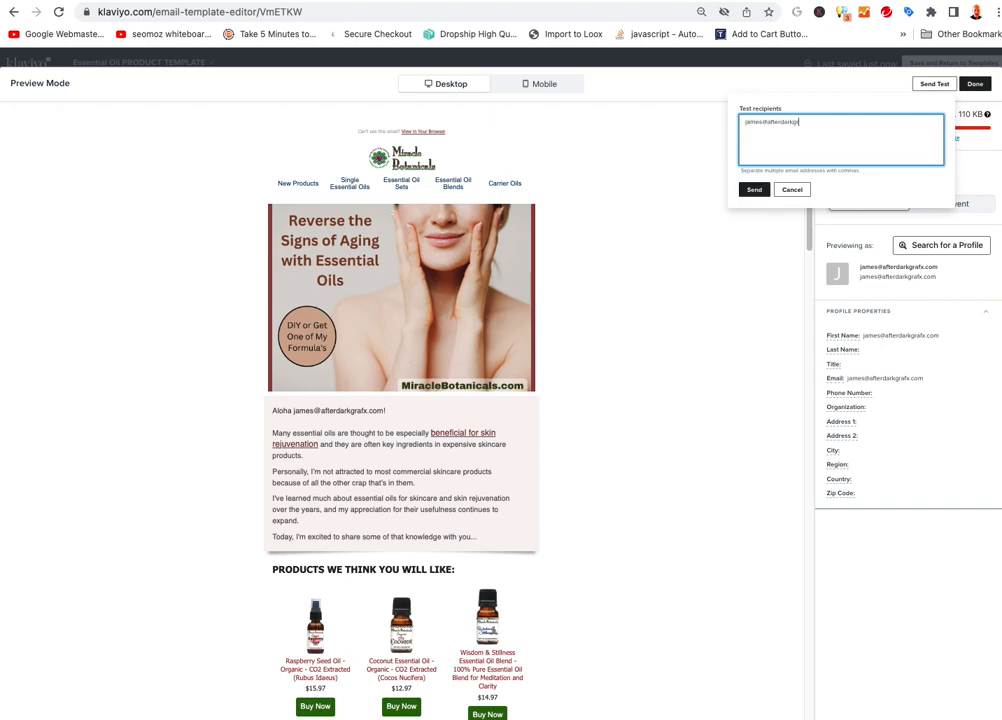
pyautogui.click(754, 189)
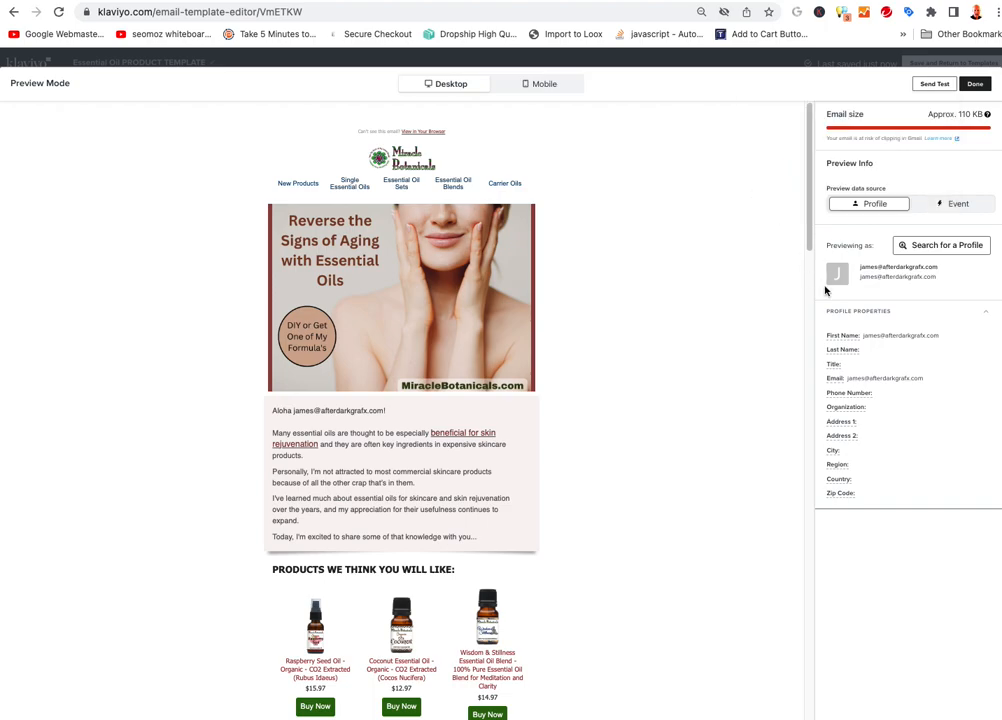
pyautogui.click(975, 83)
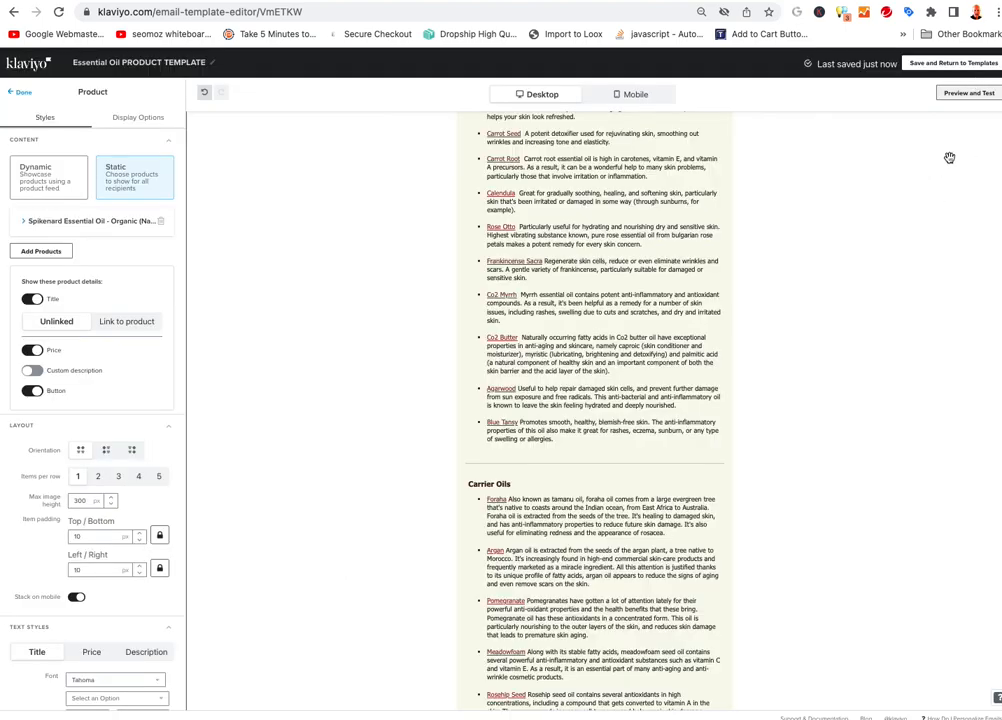
# Save the template, return to the Templates list, and check its actions menu
pyautogui.click(942, 66)
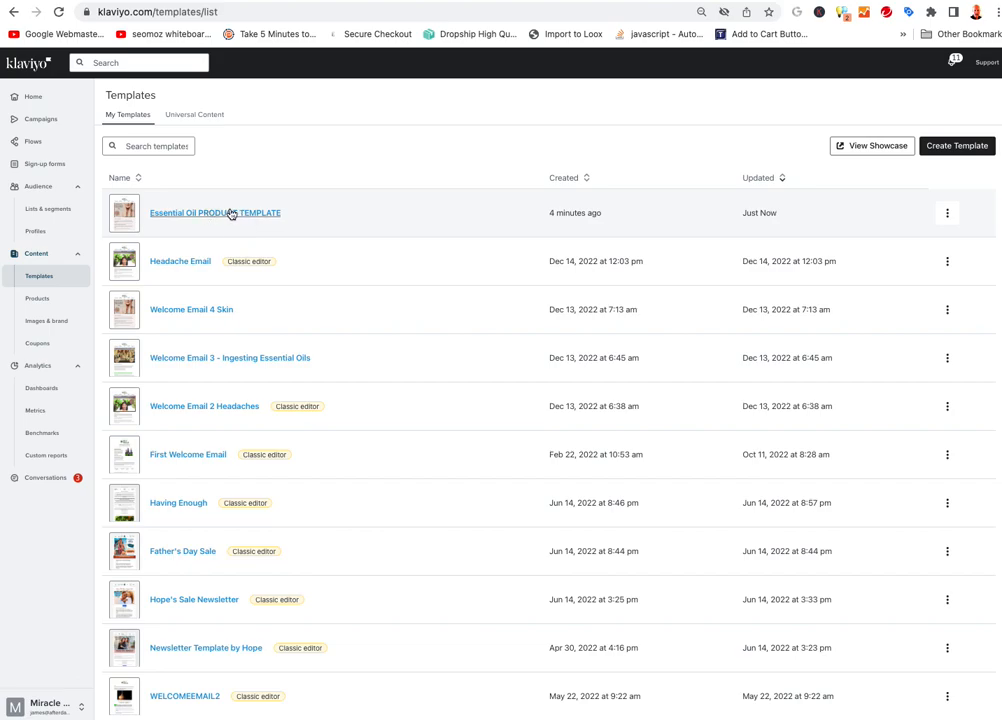
pyautogui.click(948, 214)
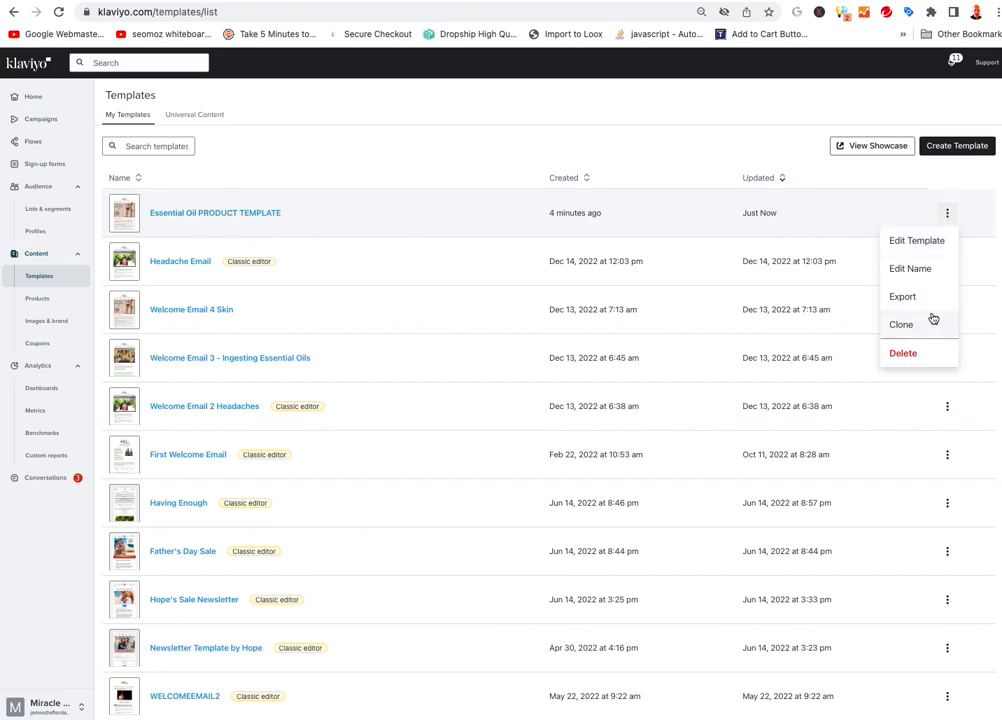
pyautogui.click(401, 165)
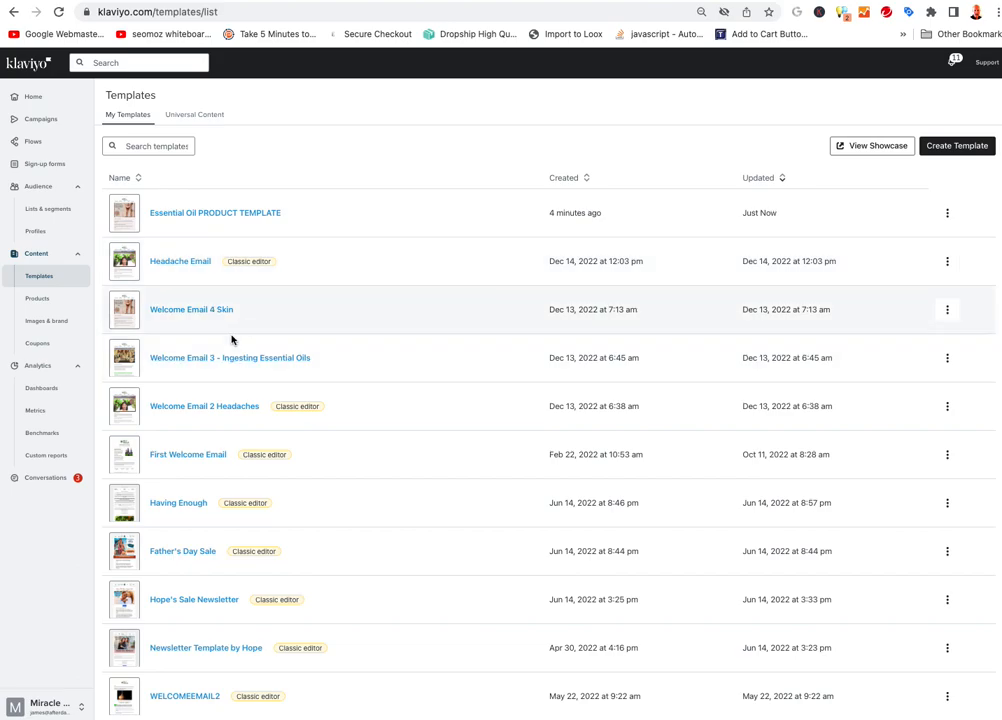